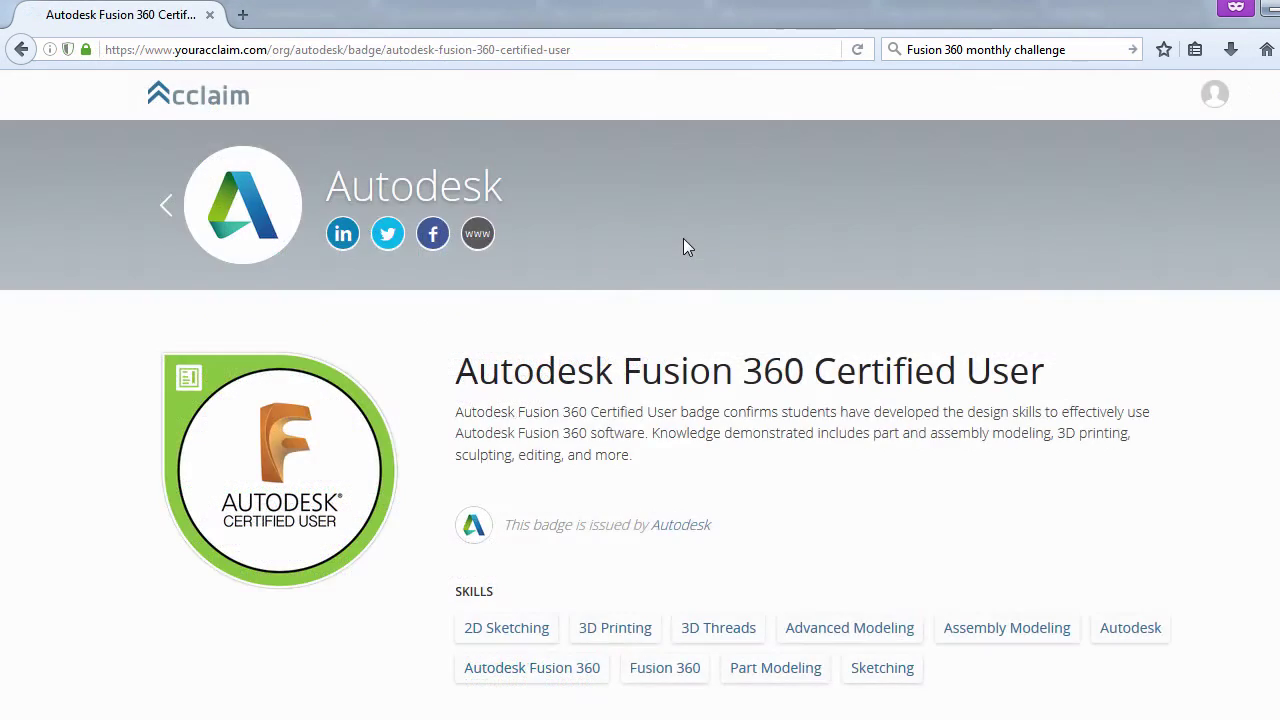
# Read through the Fusion 360 Certified User badge page and the Fusion 360 Monthly Challenge article
pyautogui.scroll(-2, 683, 240)
pyautogui.scroll(-2, 684, 240)
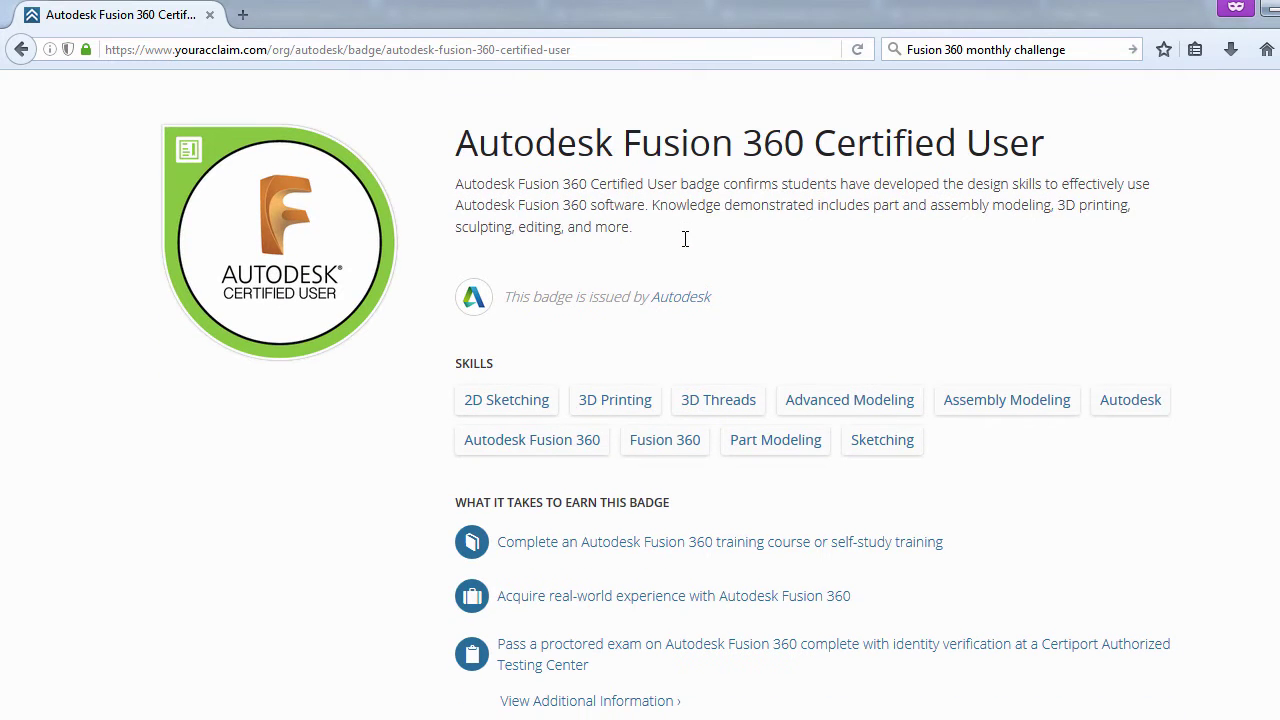
pyautogui.scroll(-2, 686, 246)
pyautogui.scroll(2, 686, 246)
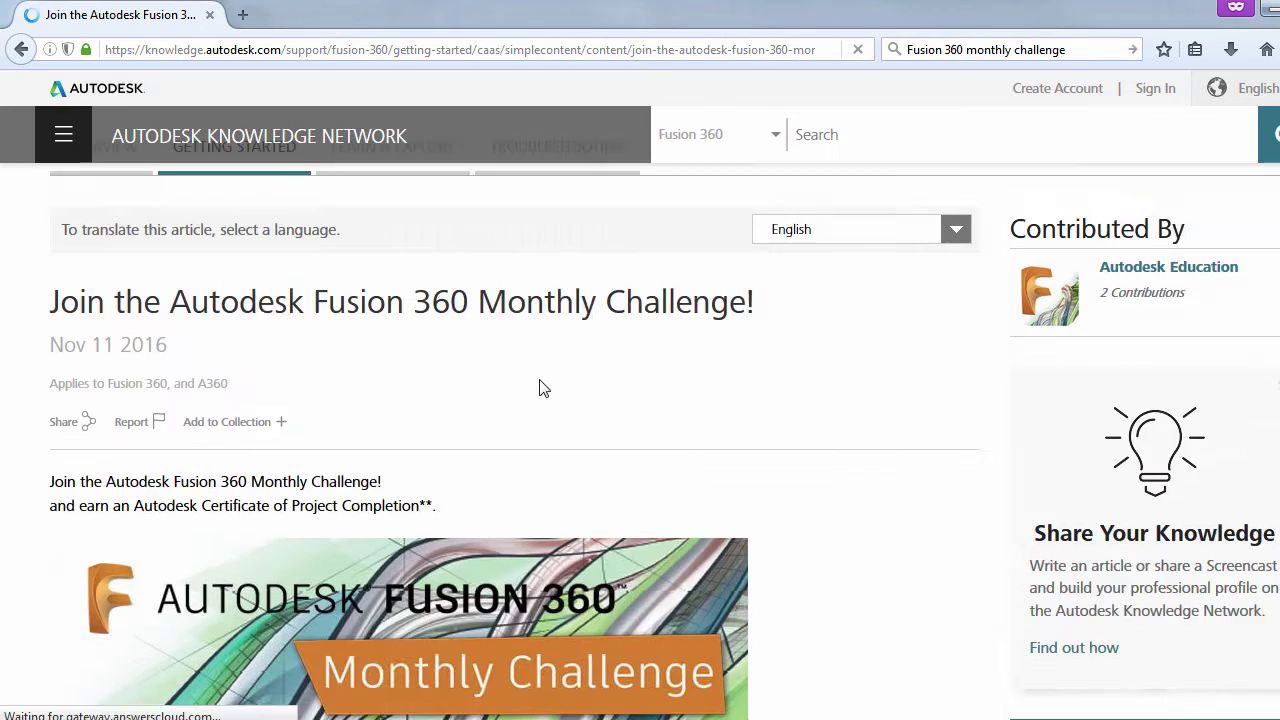
pyautogui.scroll(-7, 543, 386)
pyautogui.scroll(-9, 543, 340)
pyautogui.scroll(6, 606, 400)
pyautogui.scroll(8, 606, 400)
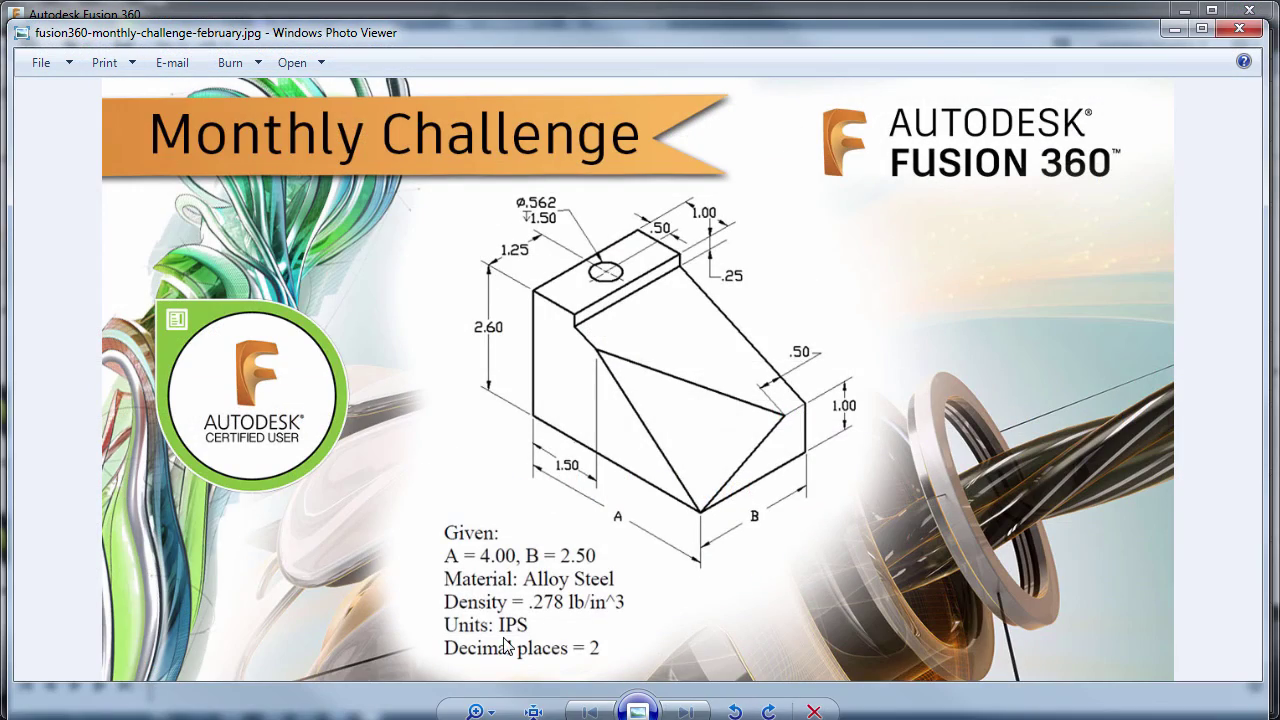
# Switch to Fusion 360 and set the document's active units to Inch
pyautogui.press('super+Down')
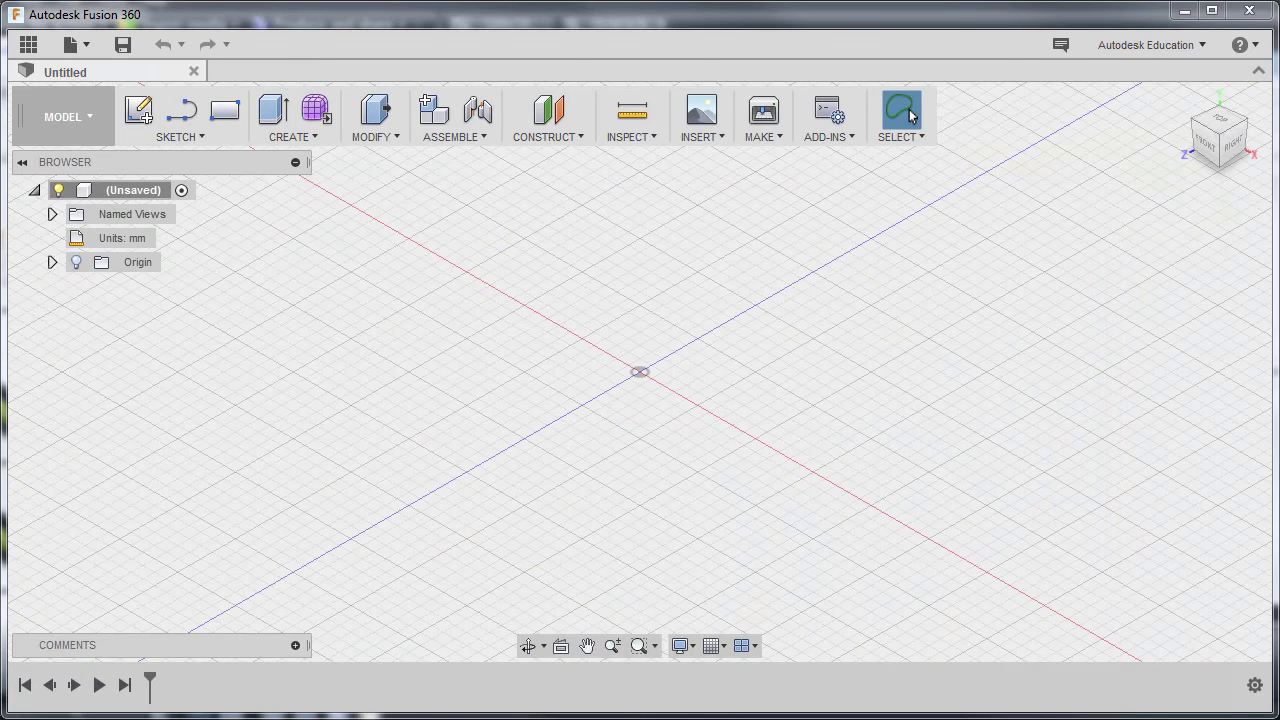
pyautogui.click(168, 240)
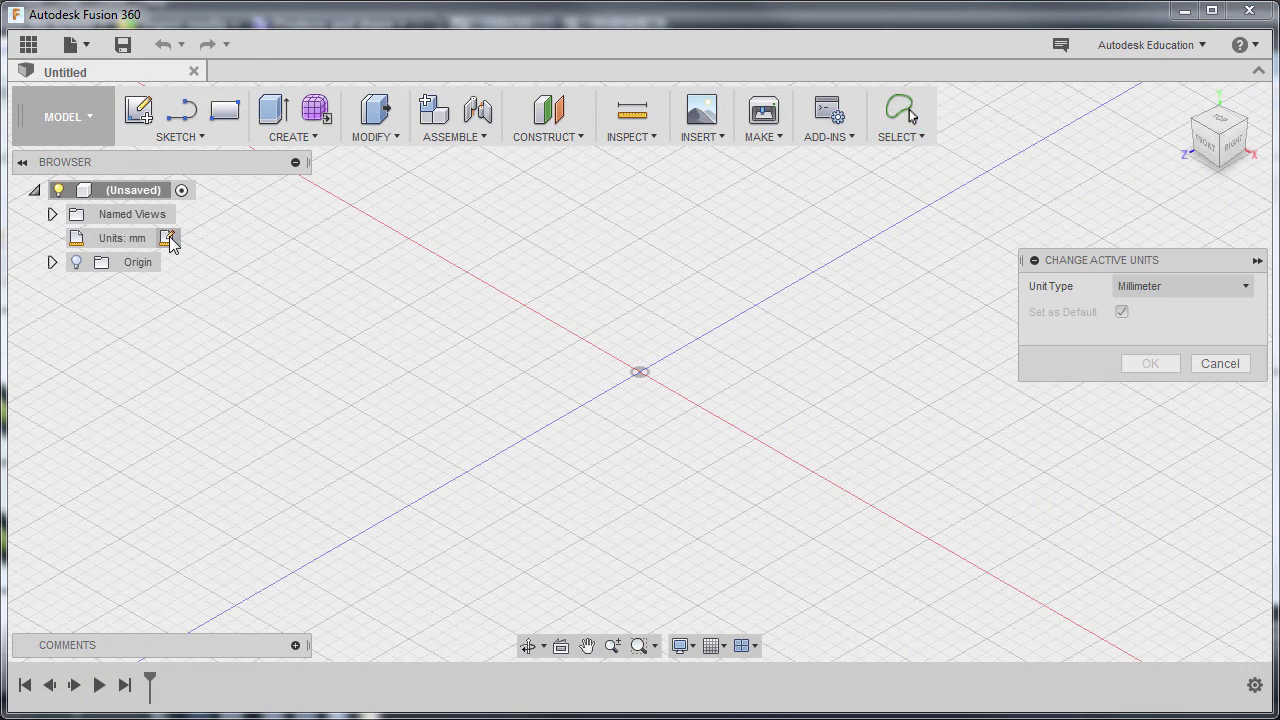
pyautogui.click(1190, 289)
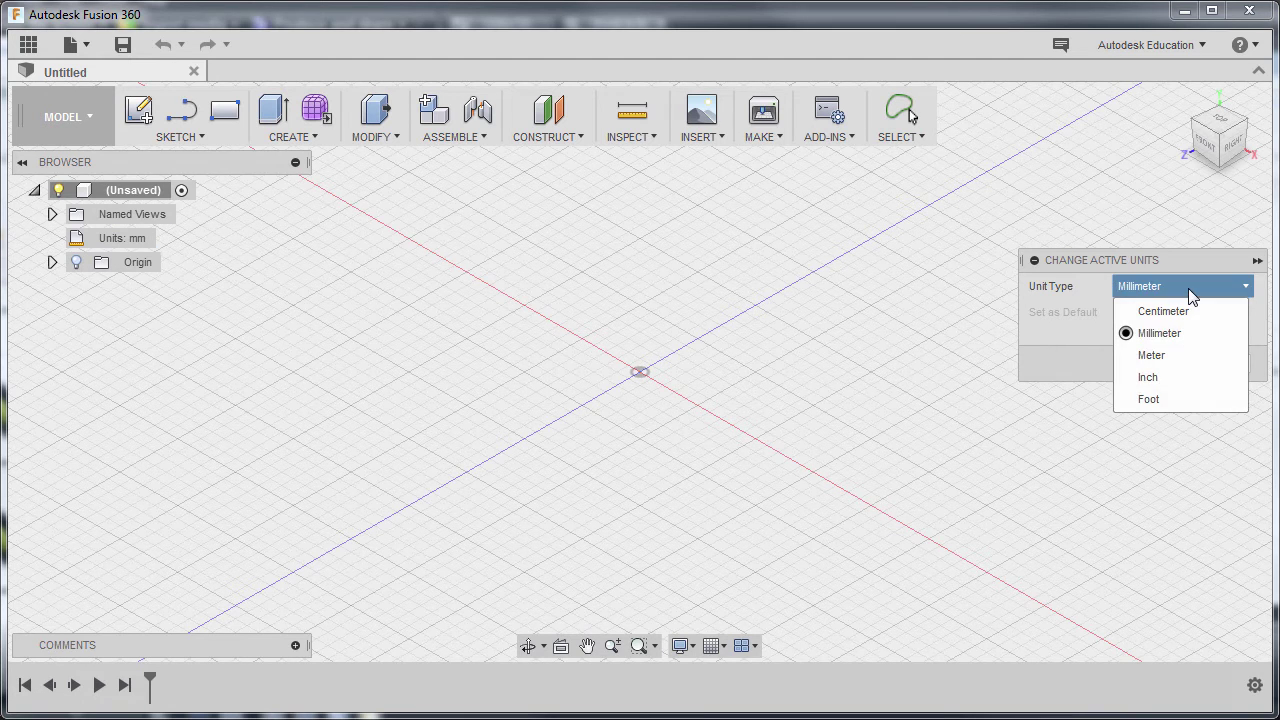
pyautogui.click(1176, 380)
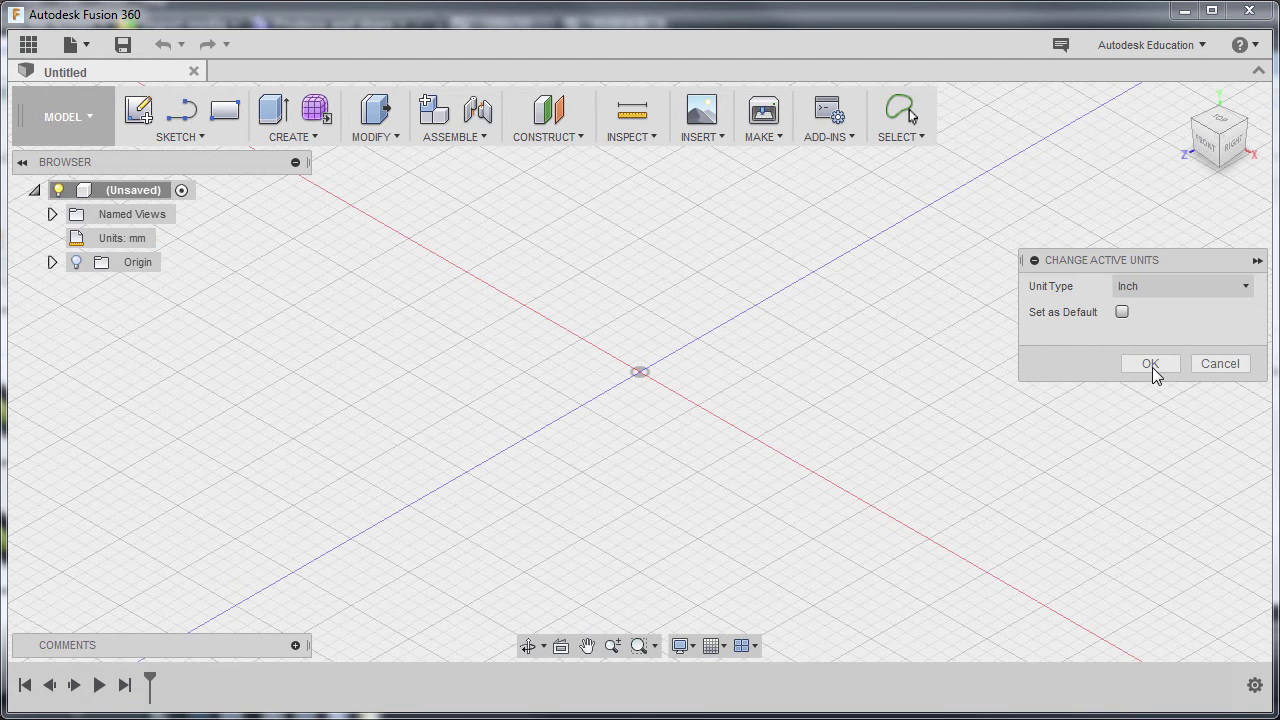
pyautogui.click(1150, 364)
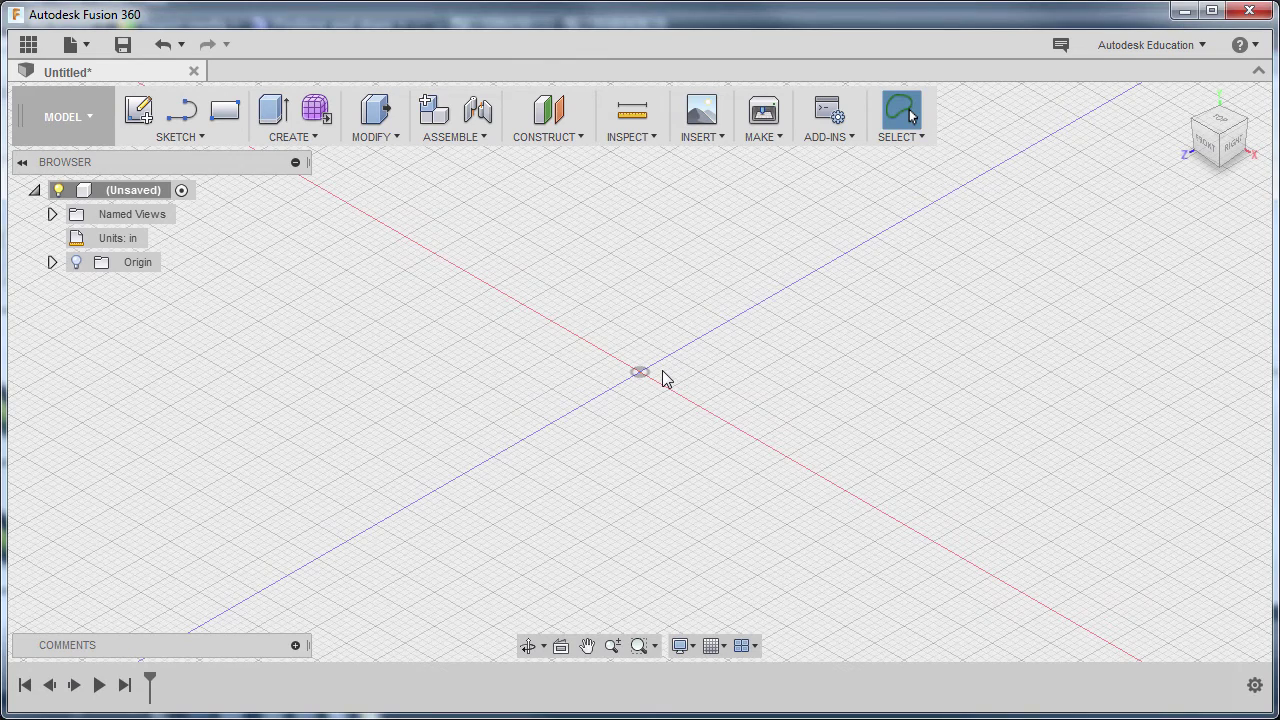
# Start a line sketch on the front (XY) origin plane
pyautogui.press('l')
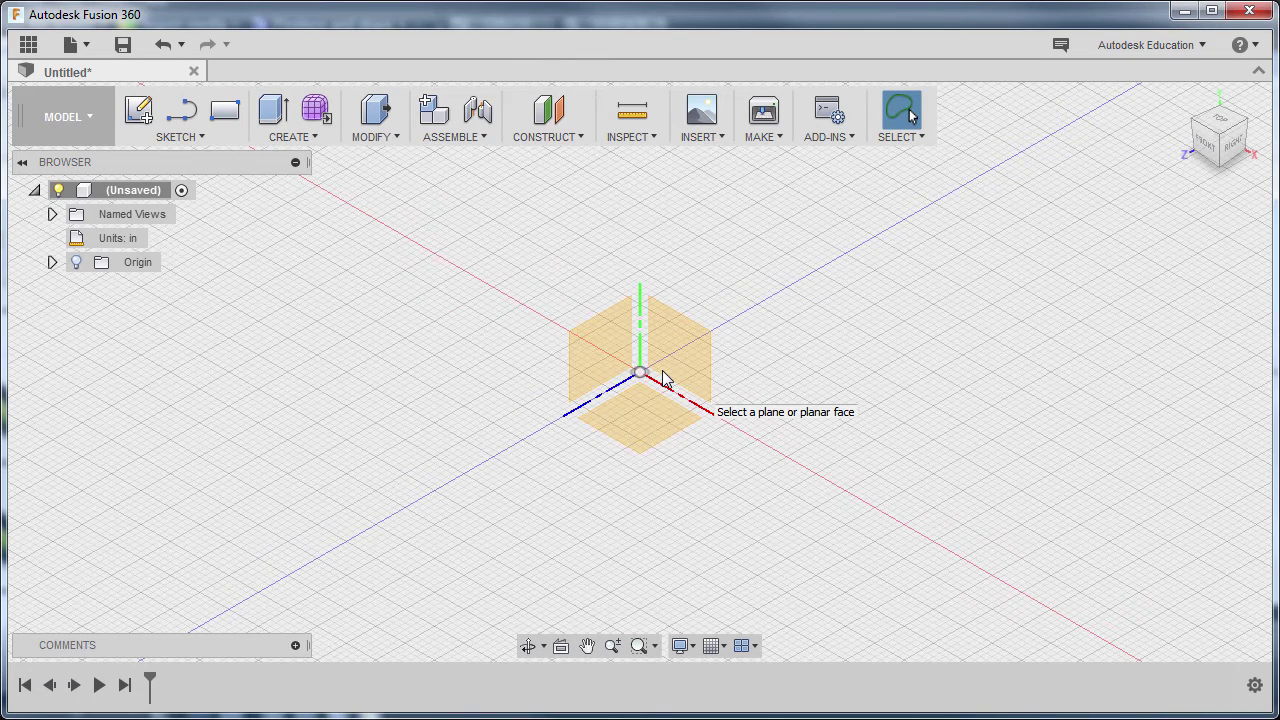
pyautogui.click(672, 375)
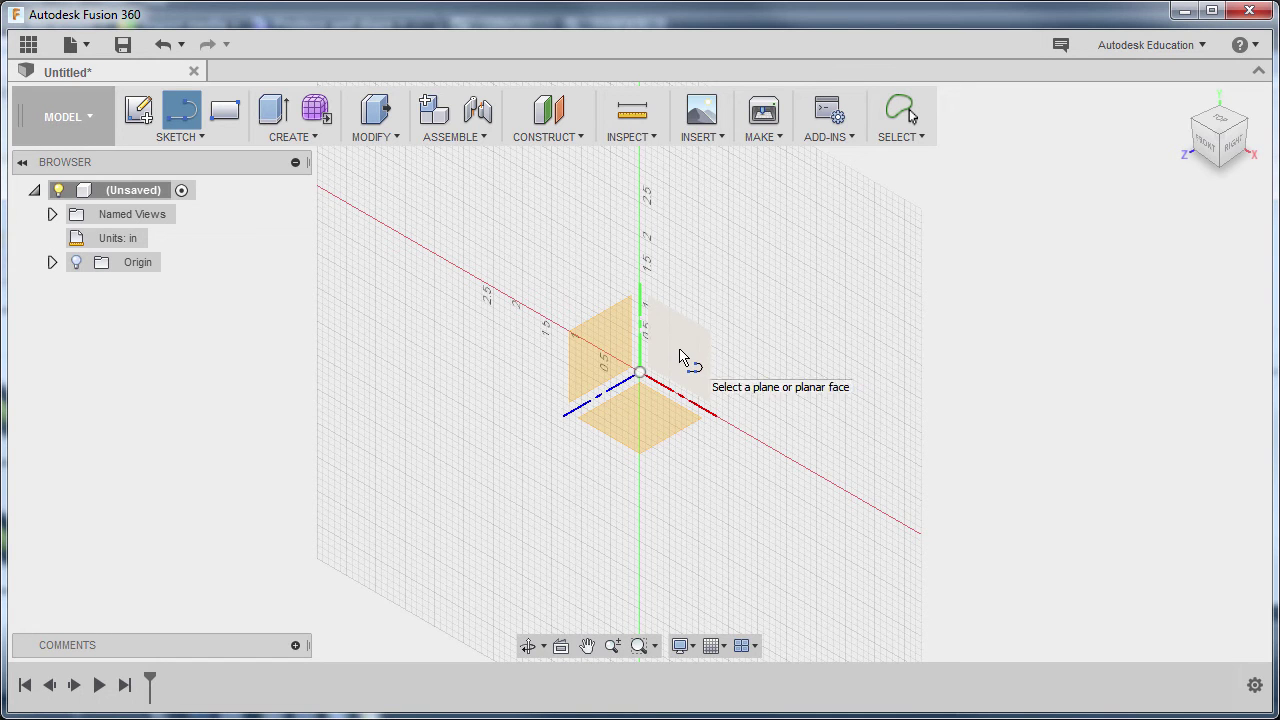
pyautogui.click(680, 357)
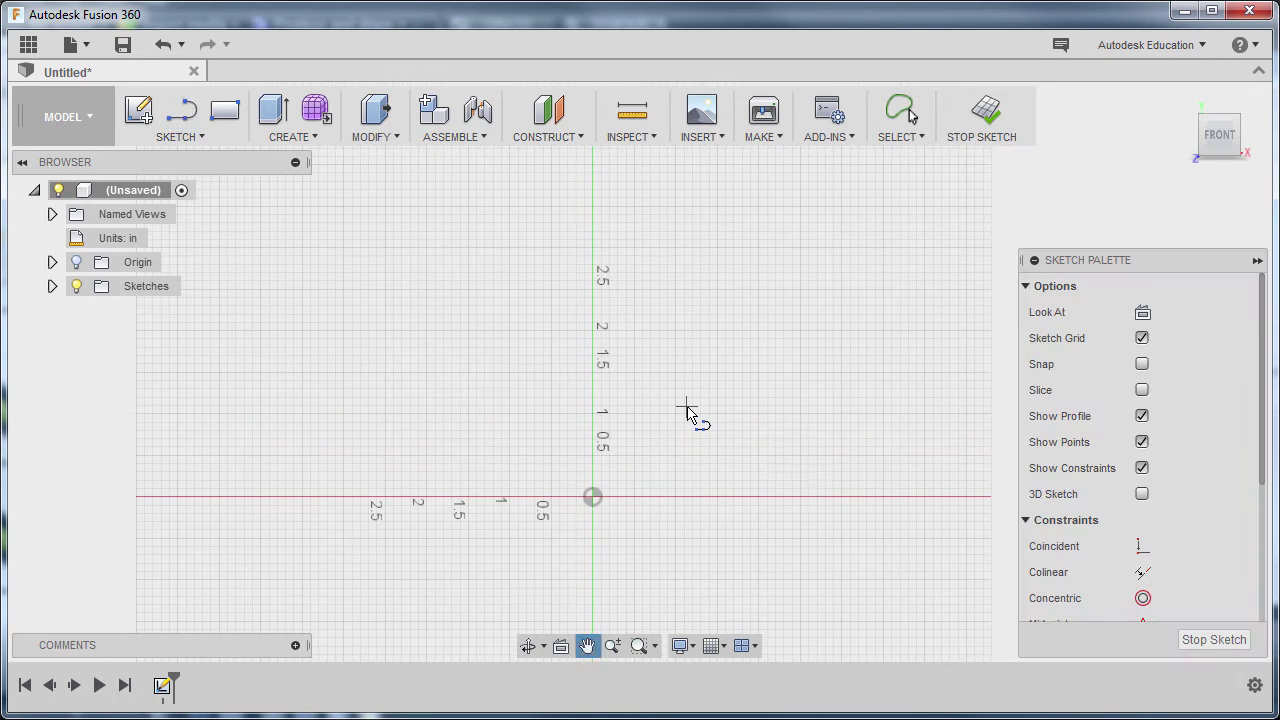
# Show the Origin planes and axes, and face the view squarely onto the sketch plane with the Line tool ready
pyautogui.press('l')
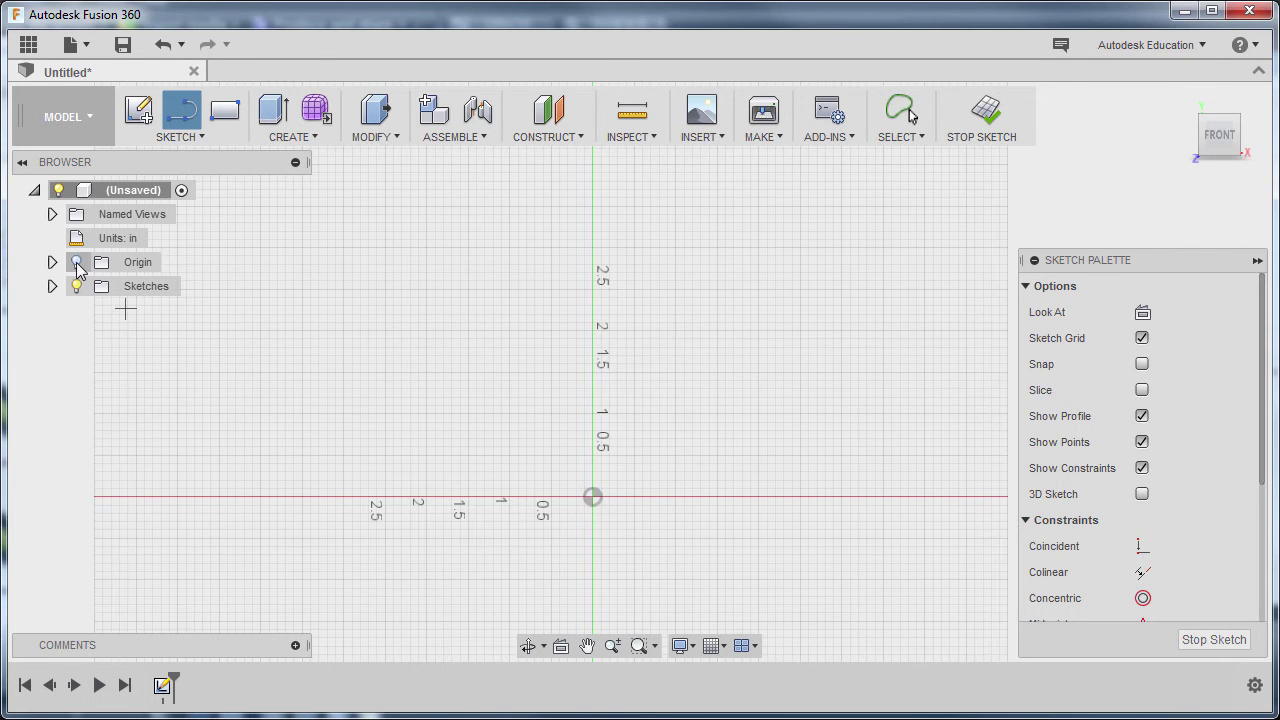
pyautogui.click(77, 265)
pyautogui.keyDown('shift'); pyautogui.moveTo(714, 449); pyautogui.dragTo(598, 510, button='middle'); pyautogui.keyUp('shift')
pyautogui.press('l')
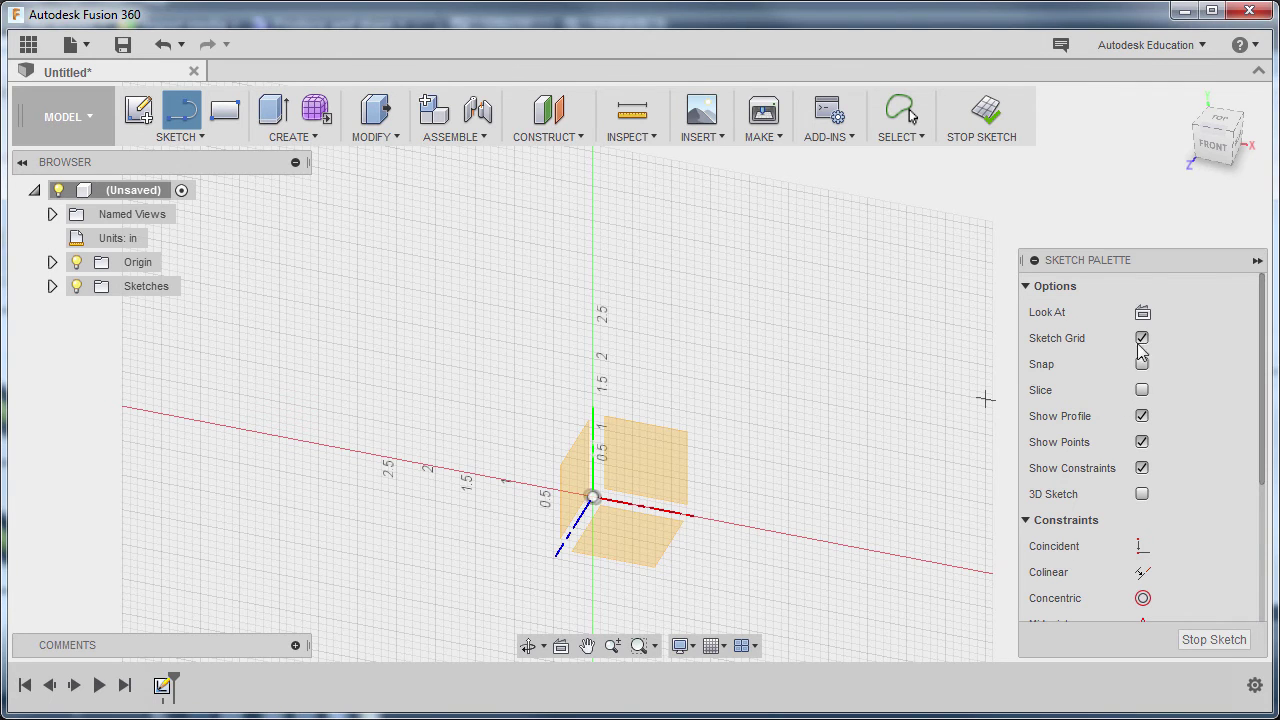
pyautogui.click(1142, 312)
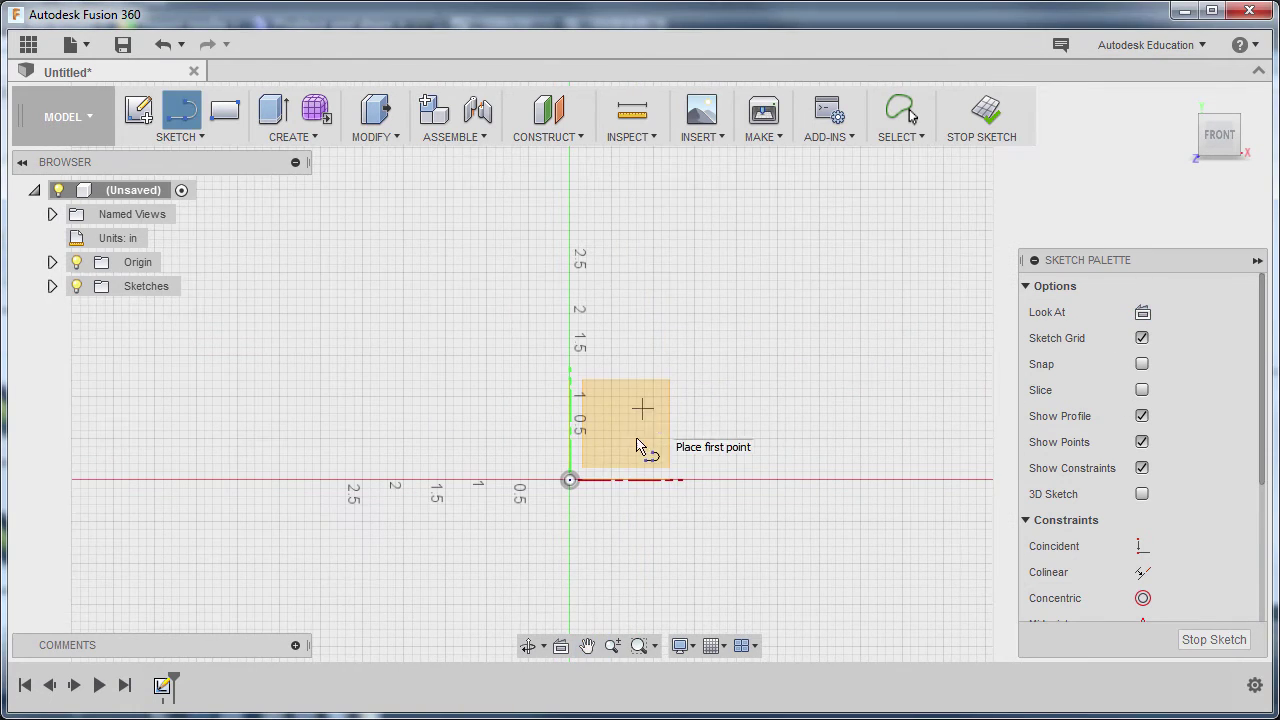
# Draw a vertical line 2.6 in long upward from the sketch origin
pyautogui.click(571, 481)
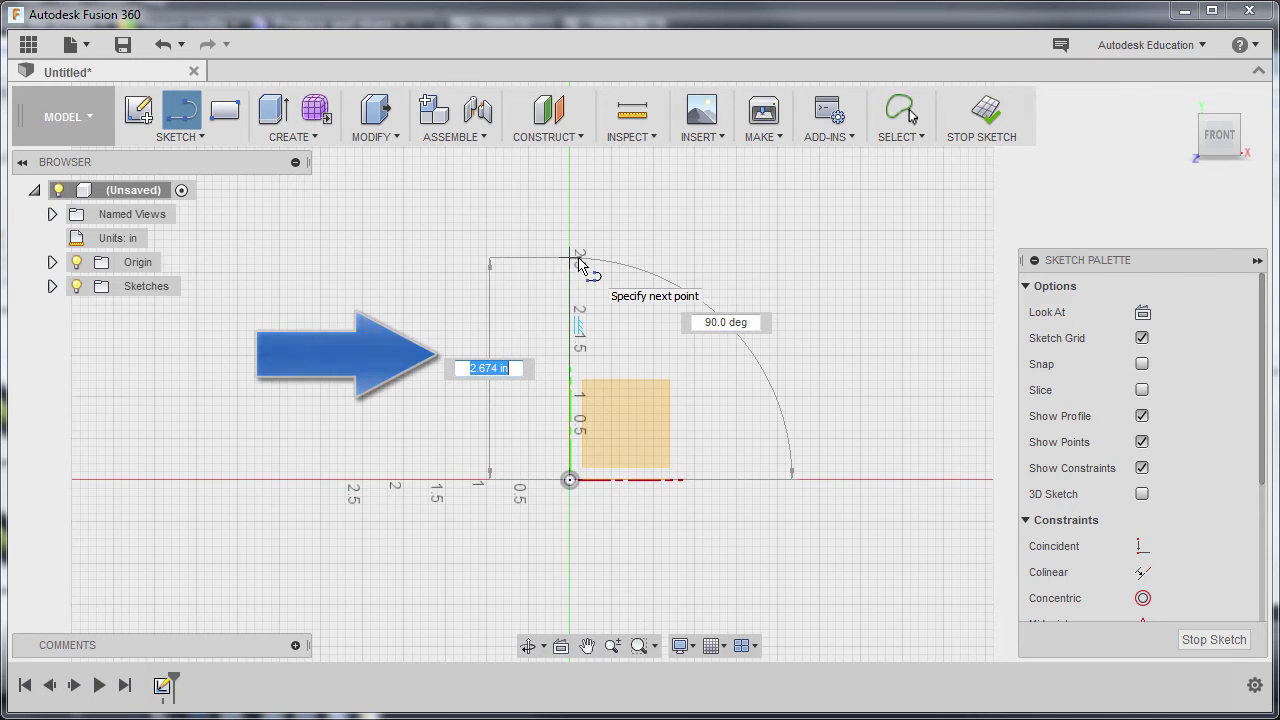
pyautogui.write('2.6')
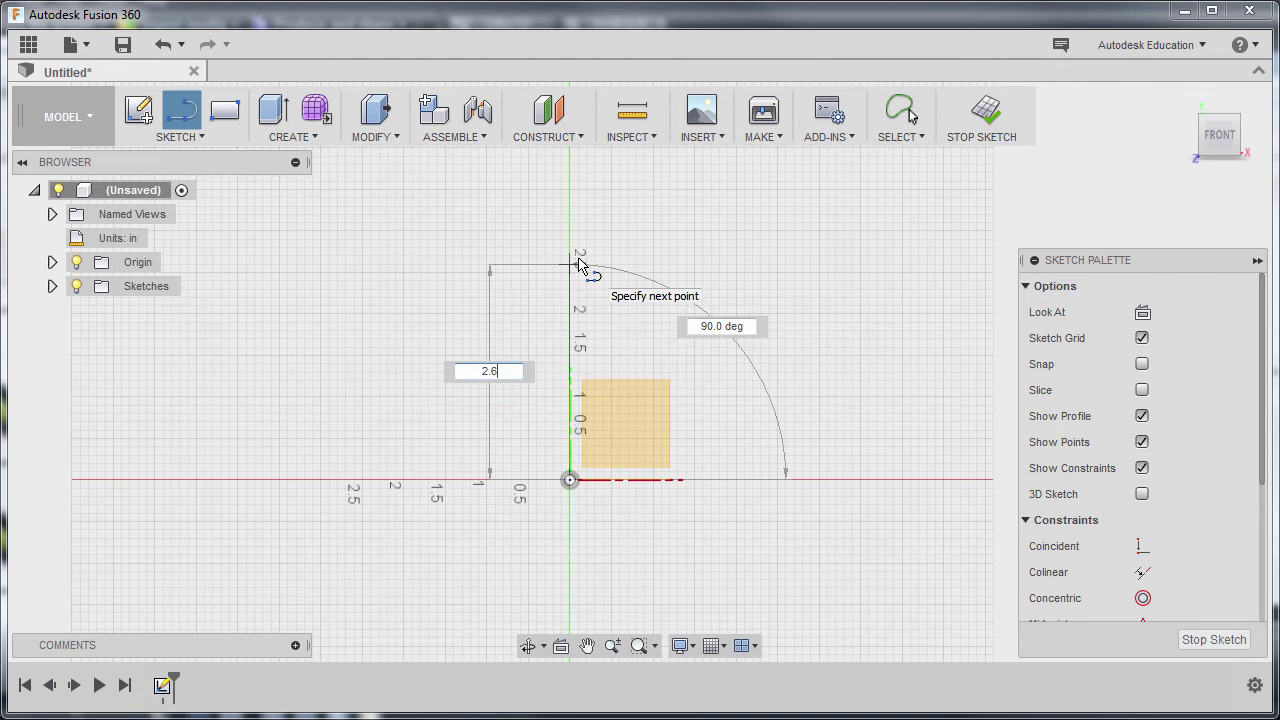
pyautogui.press('Return')
pyautogui.press('Escape')
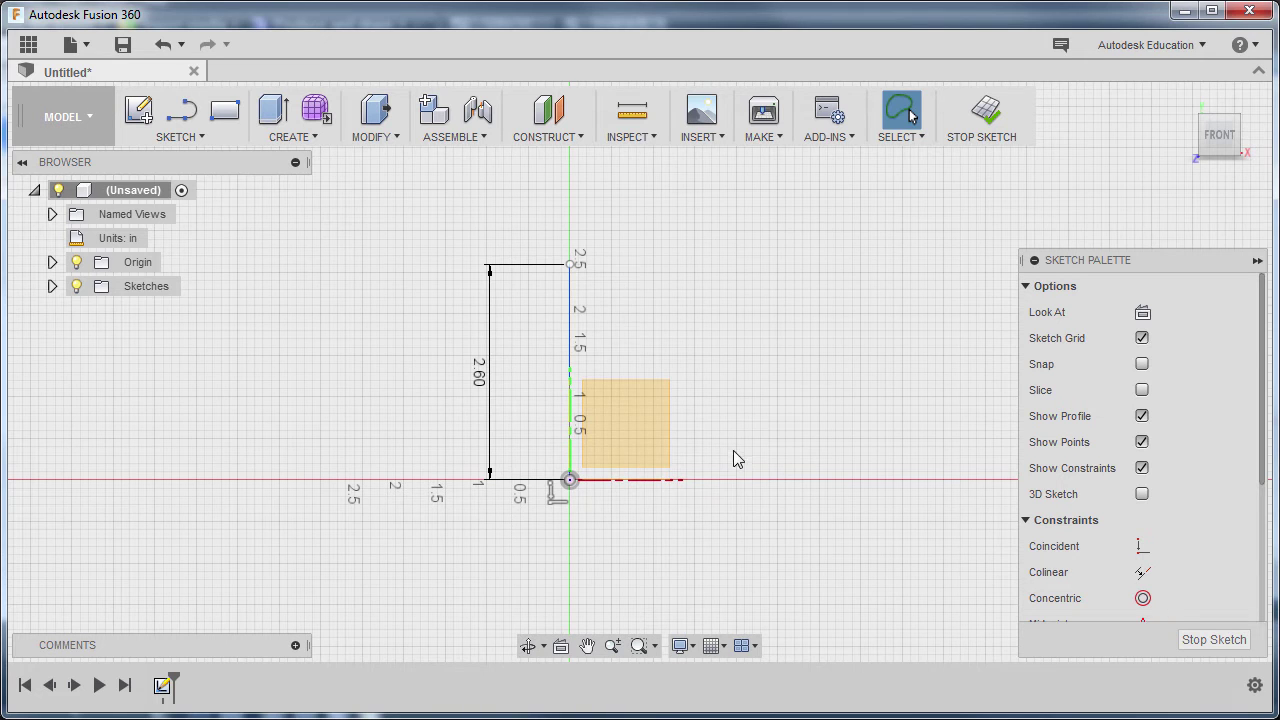
# Close the profile with lines: top edge about 0.8 in, short drop, slope about 2.9 in, right edge about 0.88 in, and base to the origin
pyautogui.press('l')
pyautogui.click(747, 526)
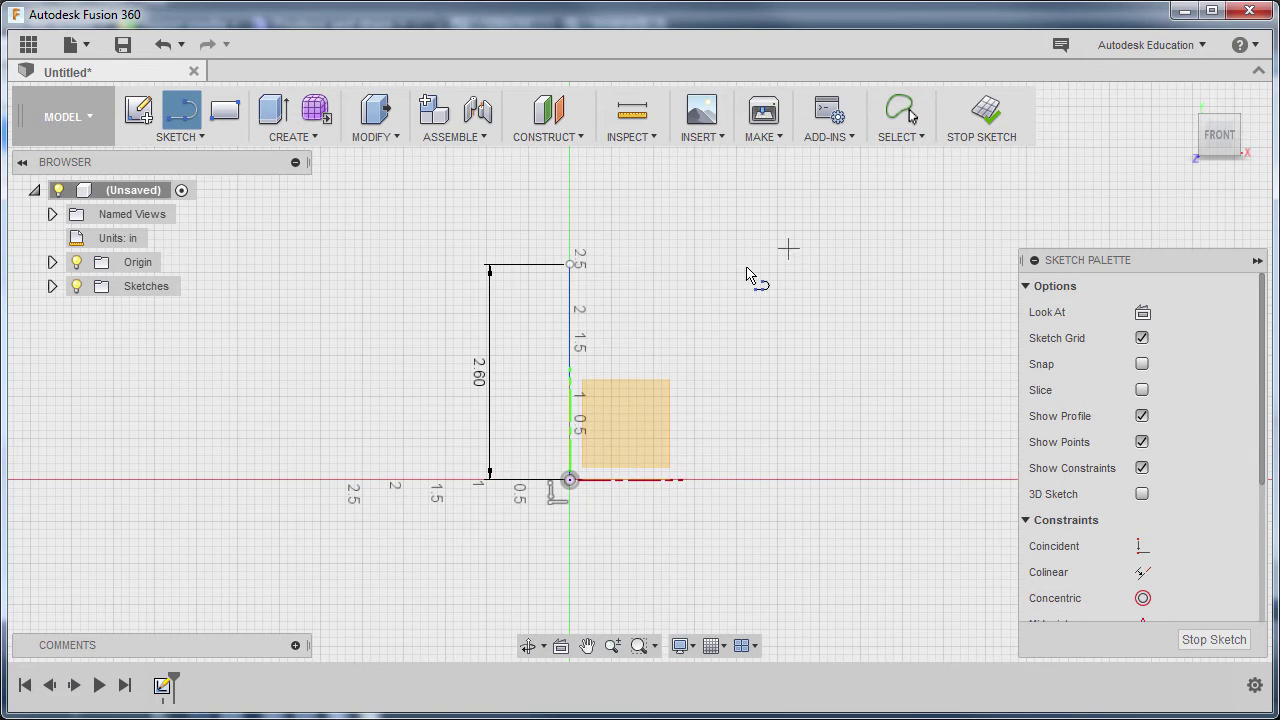
pyautogui.click(570, 266)
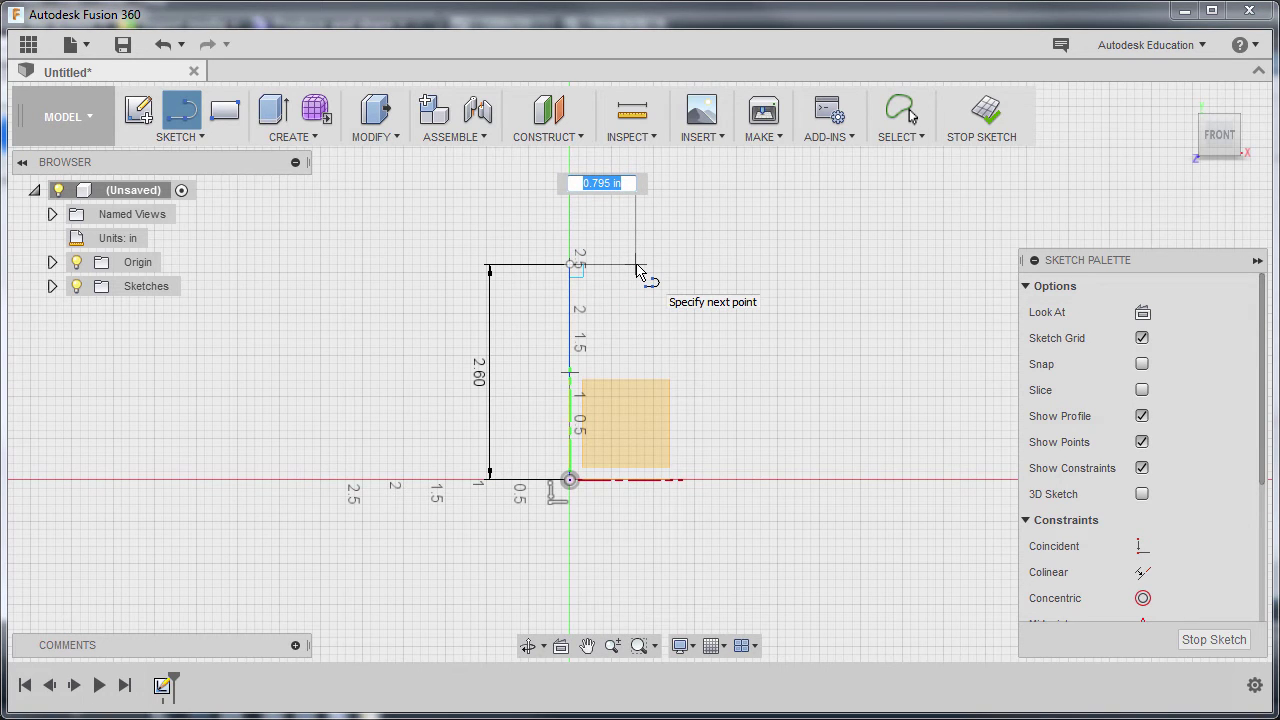
pyautogui.click(637, 270)
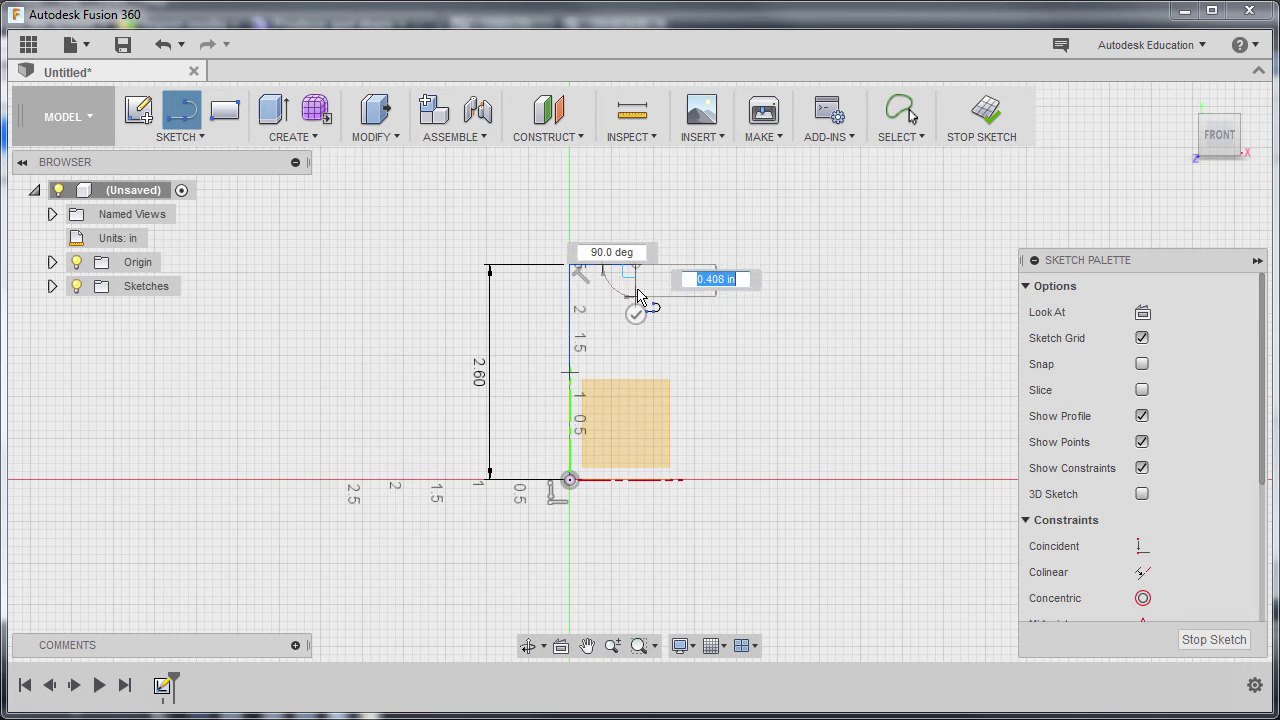
pyautogui.moveTo(639, 290); pyautogui.dragTo(848, 410)
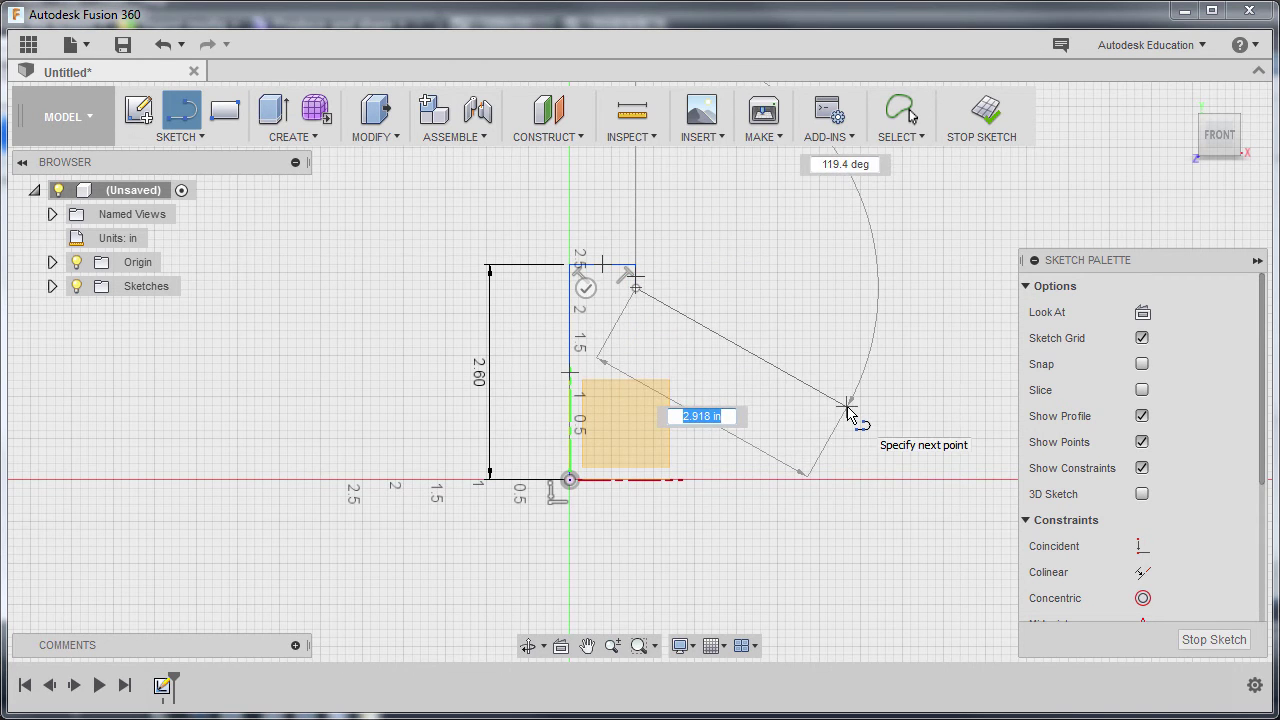
pyautogui.click(849, 412)
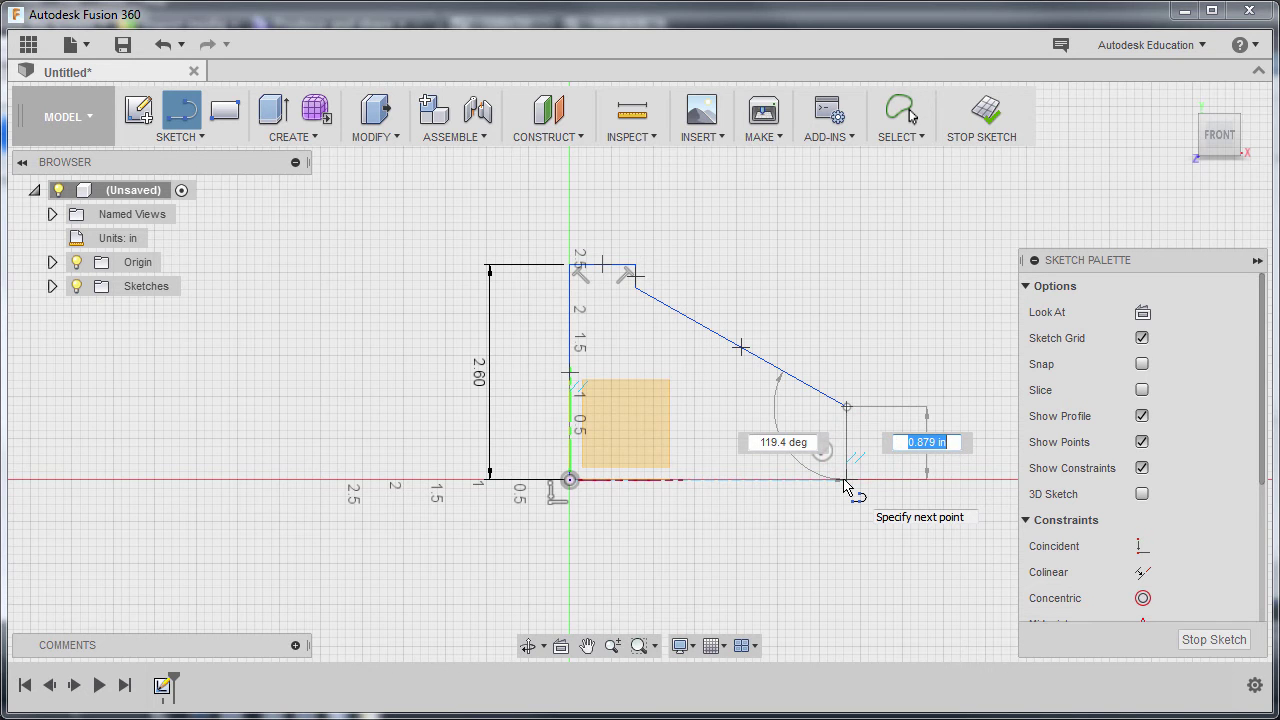
pyautogui.click(844, 482)
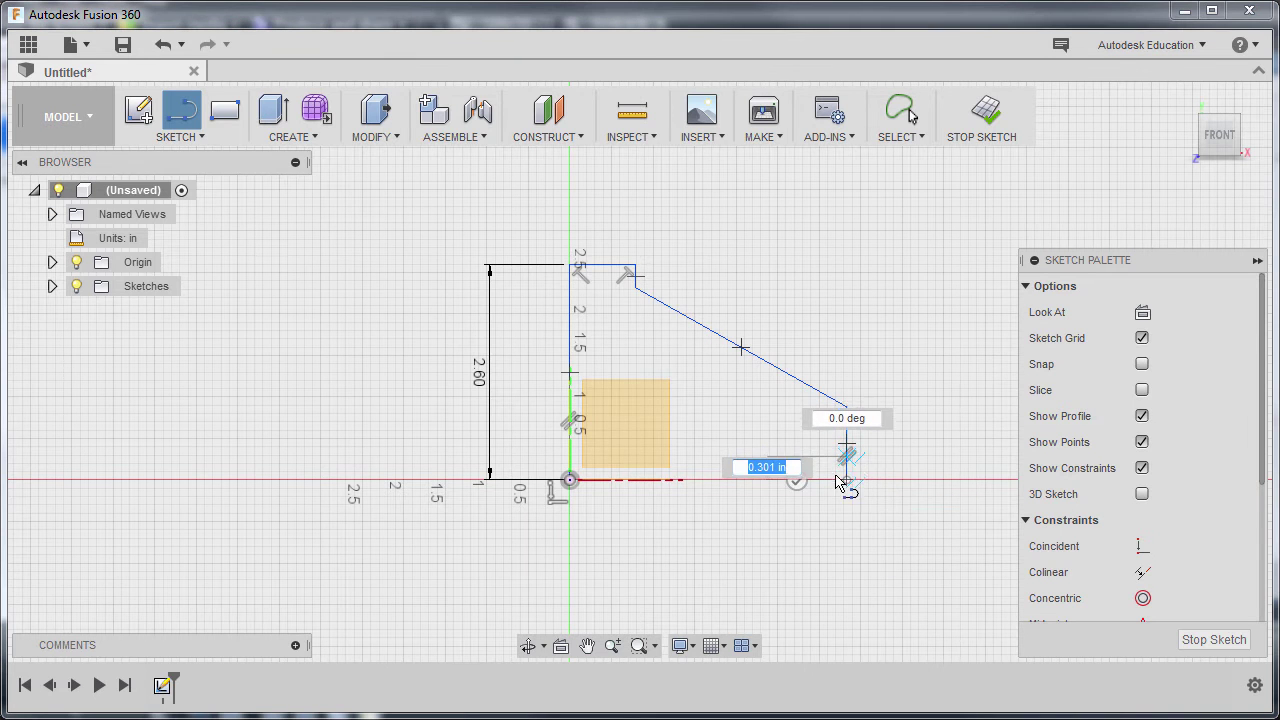
pyautogui.click(572, 482)
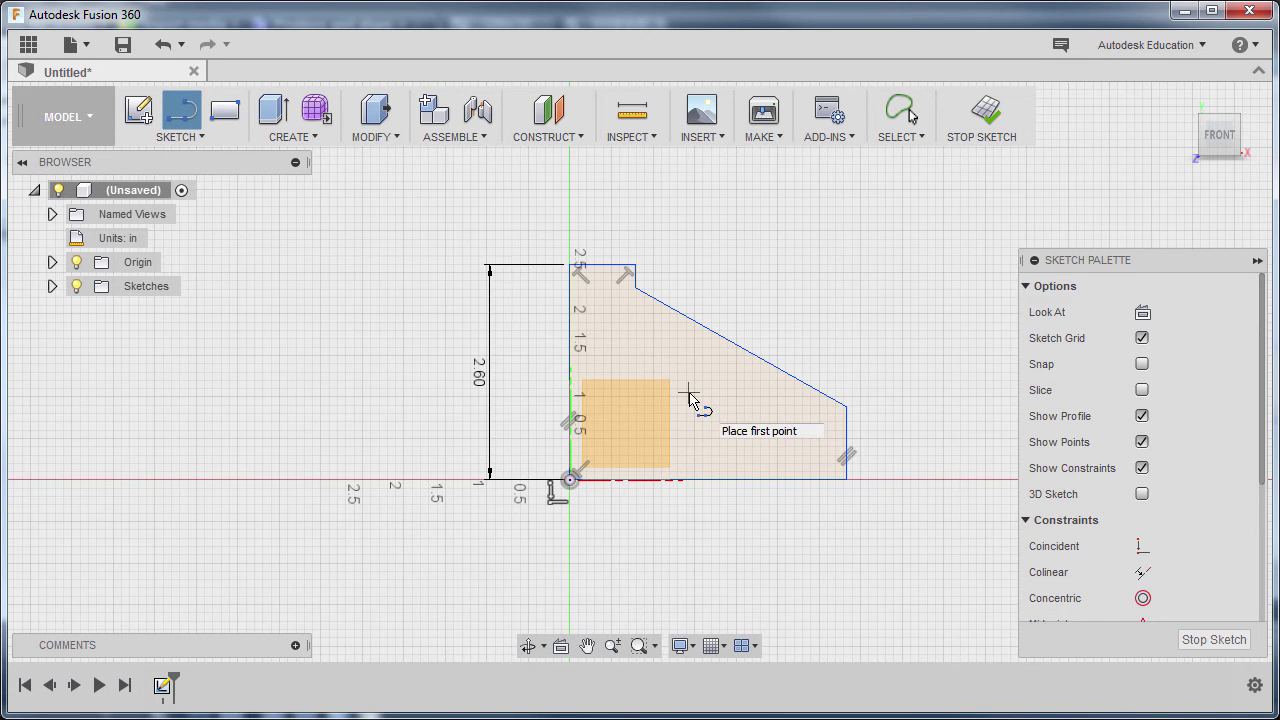
# Add a 1 in dimension between the left vertical edge and the short vertical step edge
pyautogui.press('d')
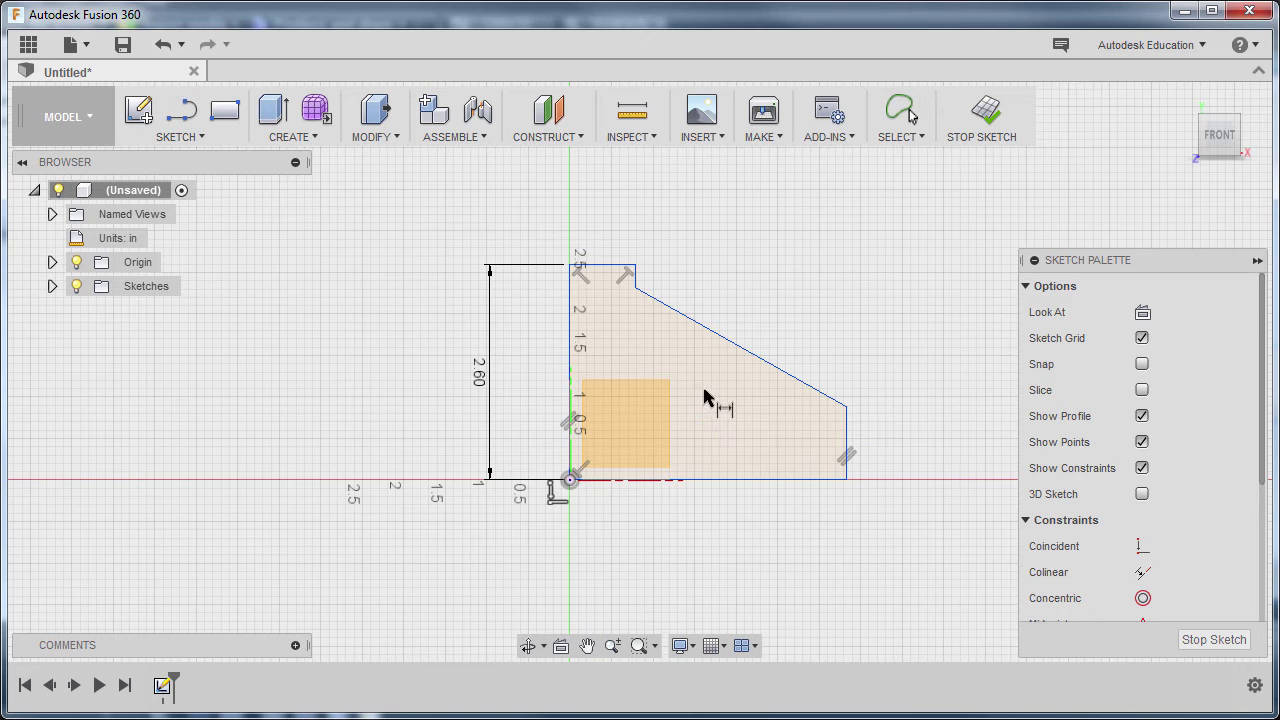
pyautogui.click(197, 138)
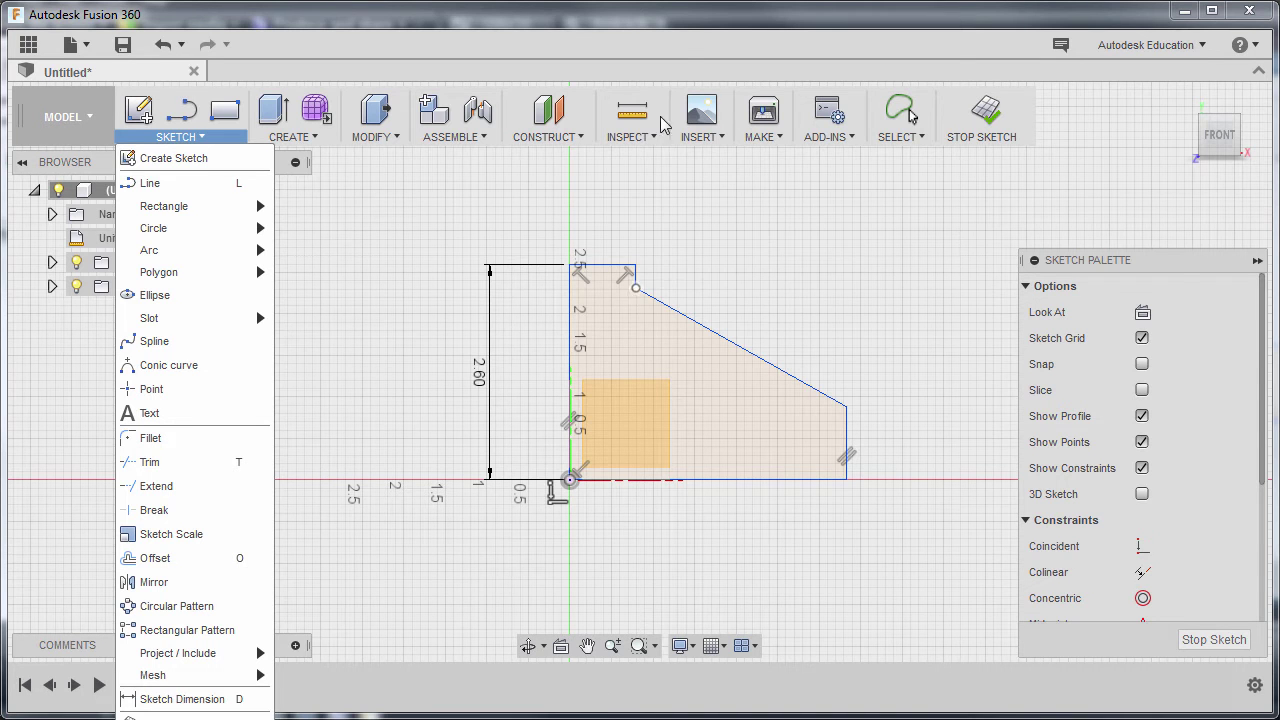
pyautogui.moveTo(660, 132)
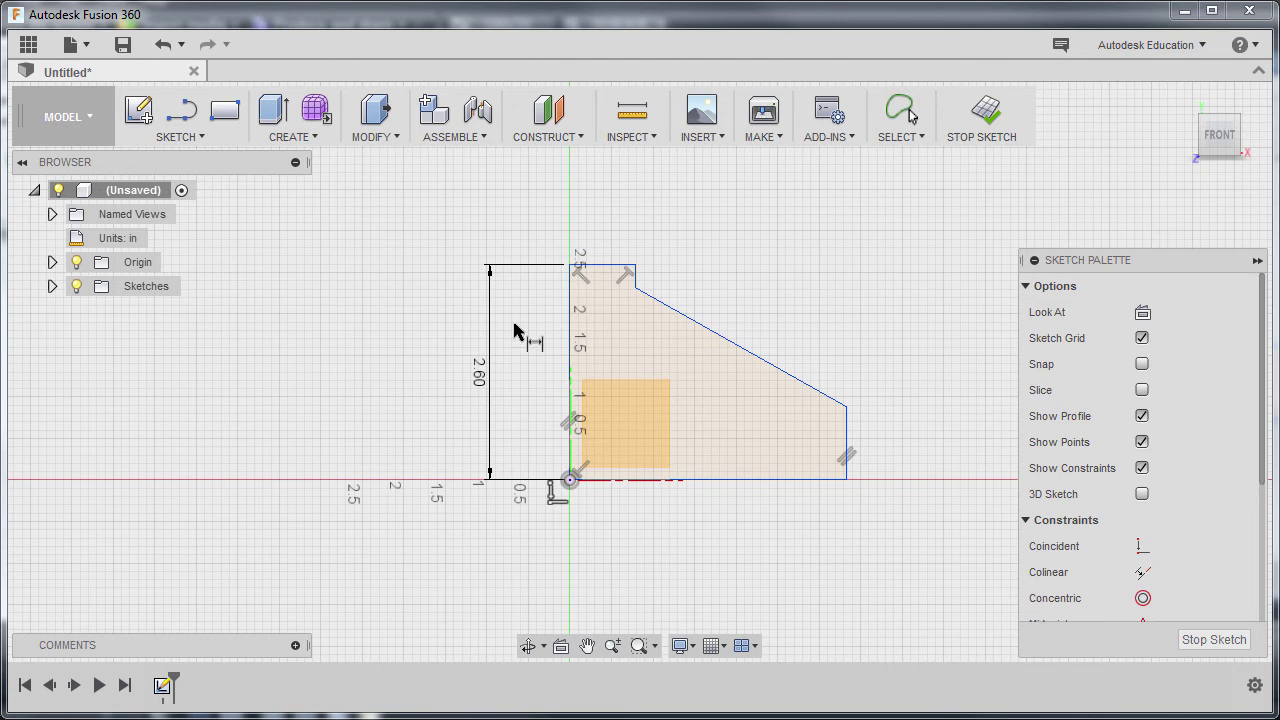
pyautogui.click(573, 291)
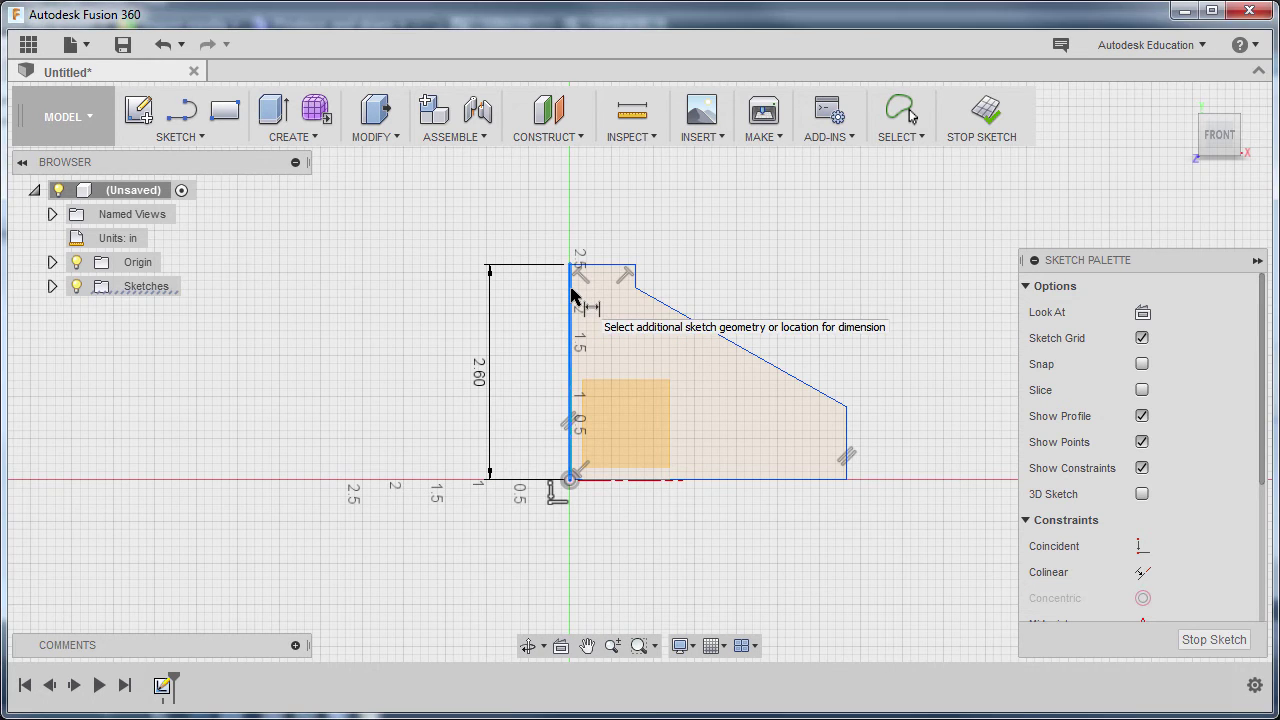
pyautogui.click(637, 280)
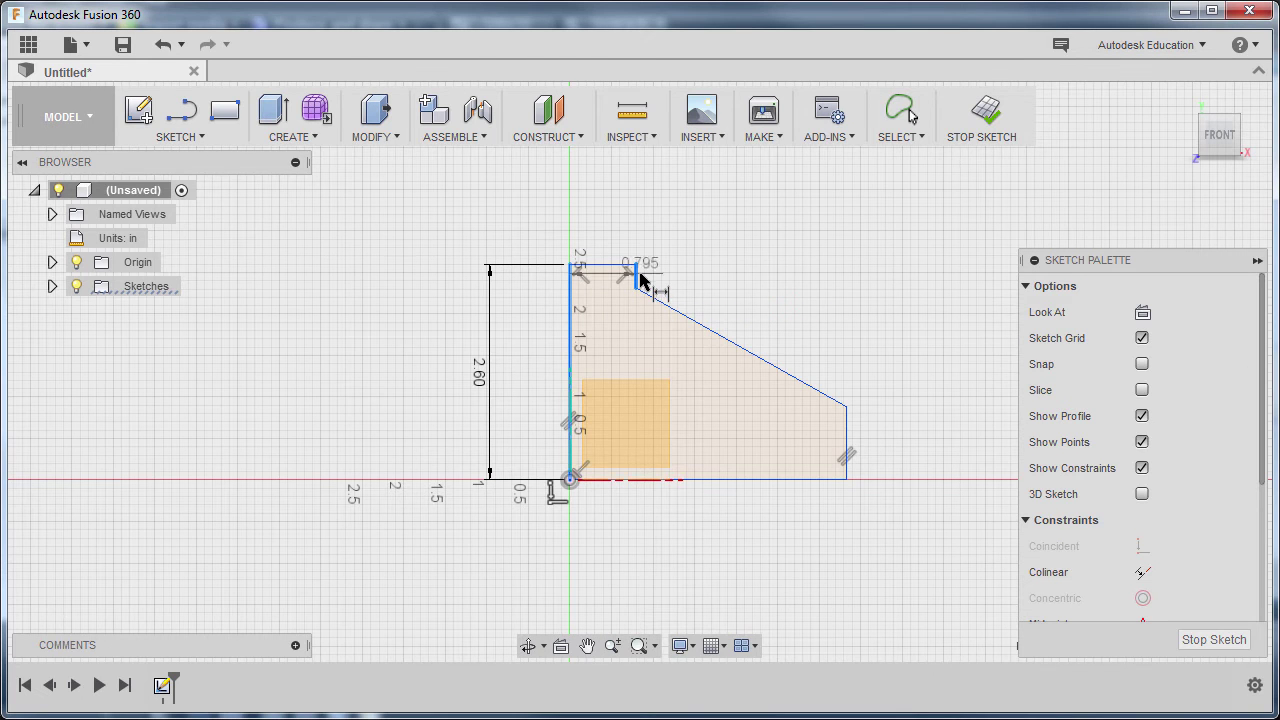
pyautogui.click(606, 224)
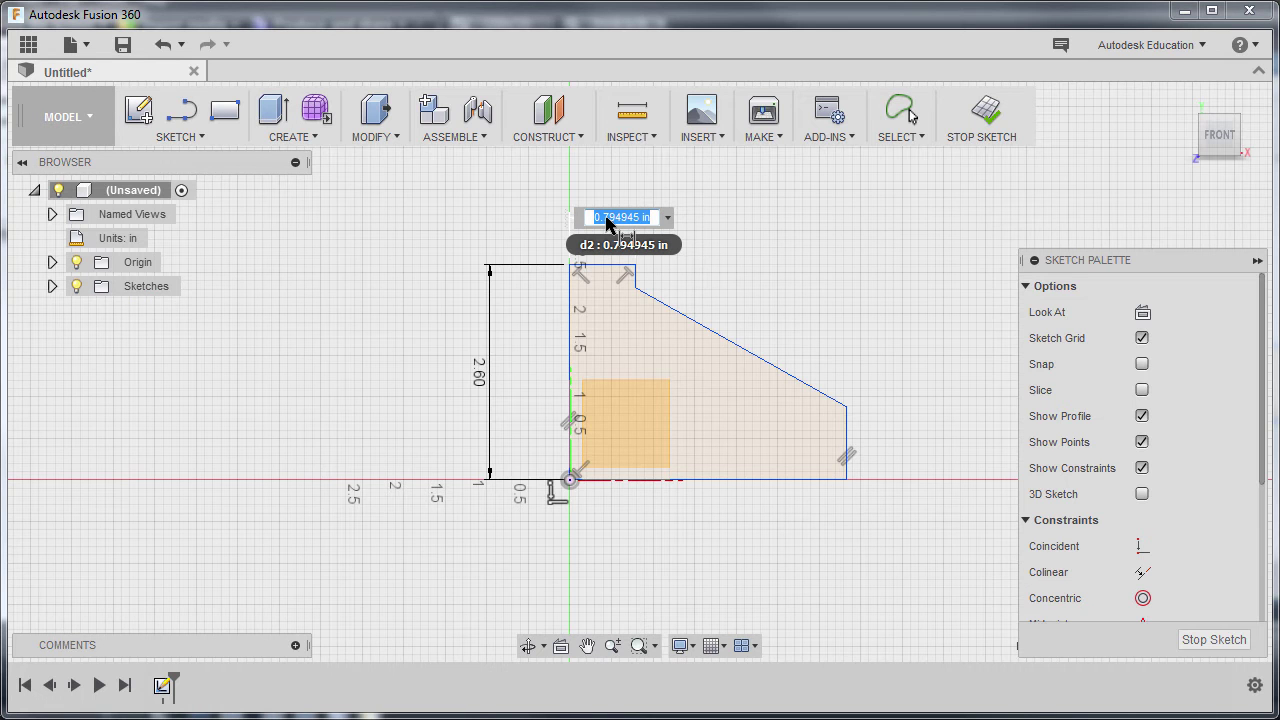
pyautogui.write('1')
pyautogui.press('Return')
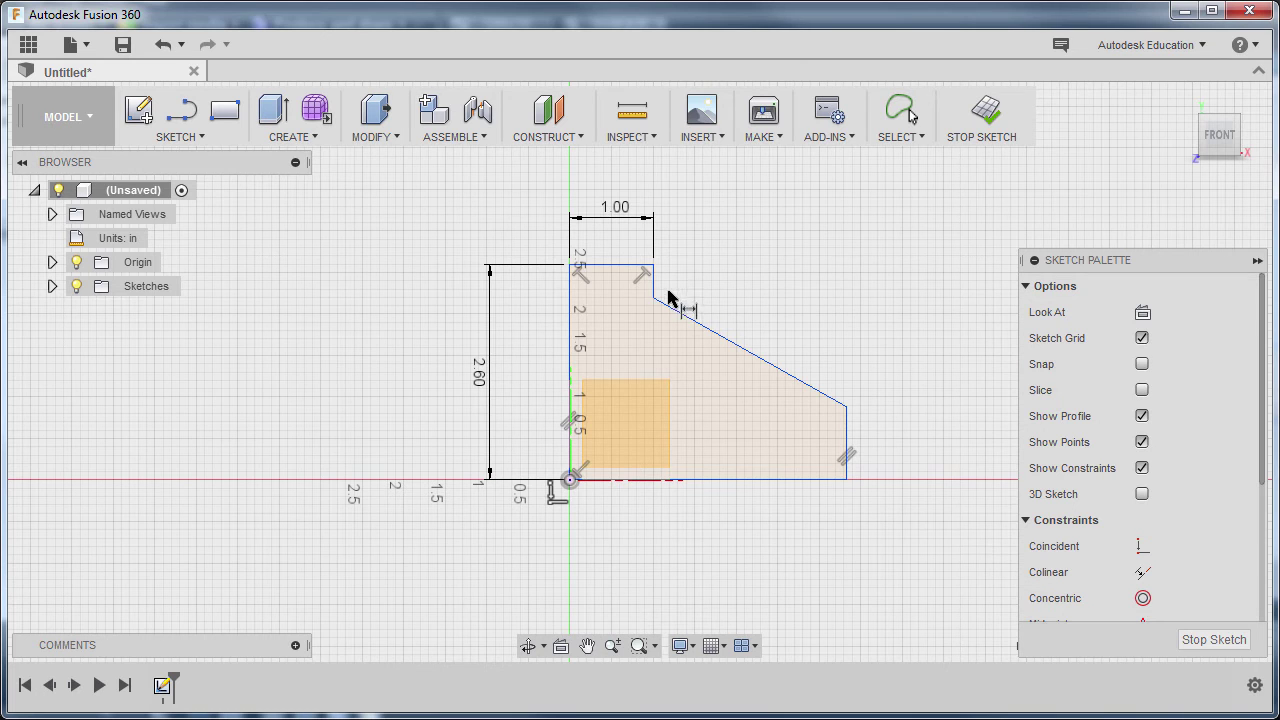
# Add a 0.25 in vertical dimension from the profile's top edge to the upper end of the slope
pyautogui.click(621, 267)
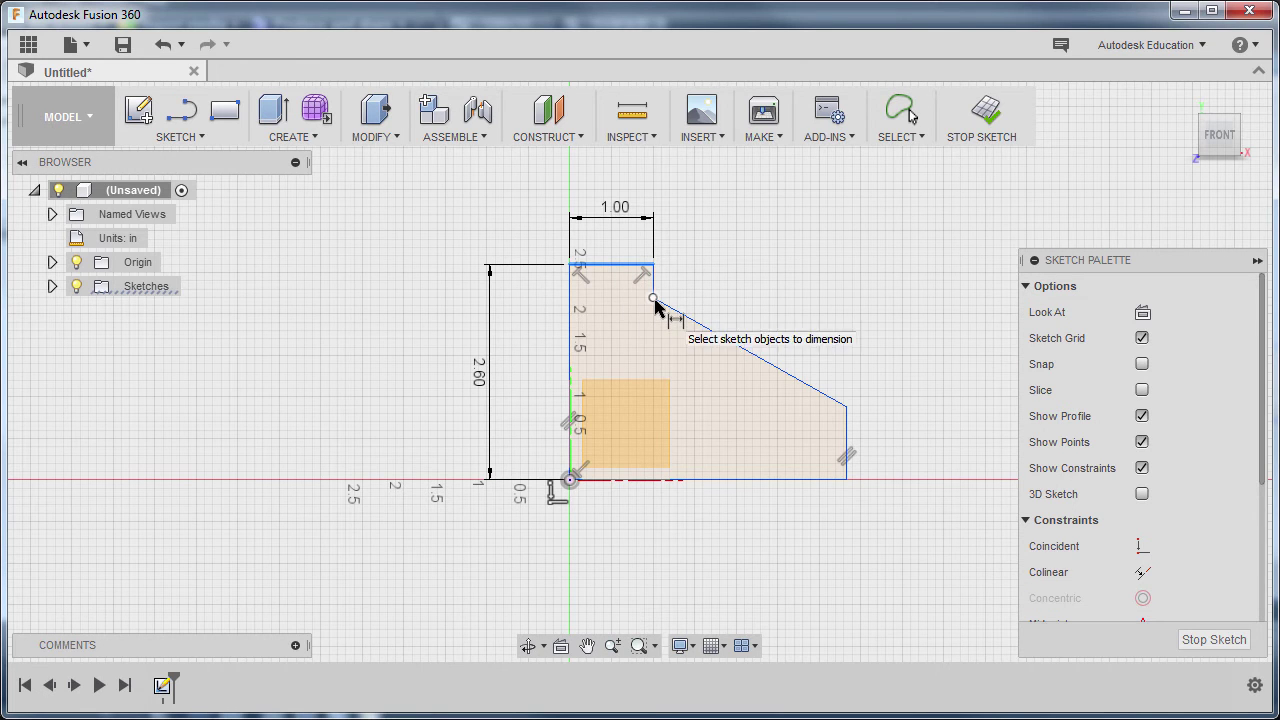
pyautogui.click(654, 299)
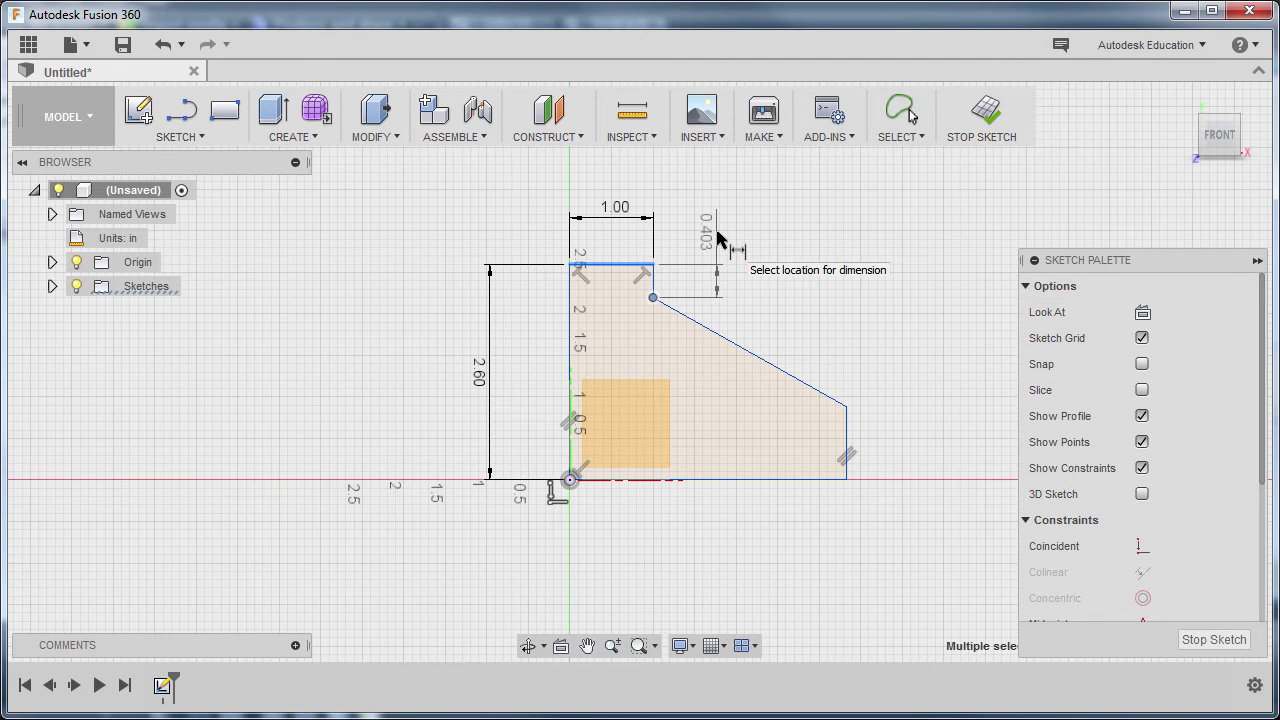
pyautogui.click(717, 237)
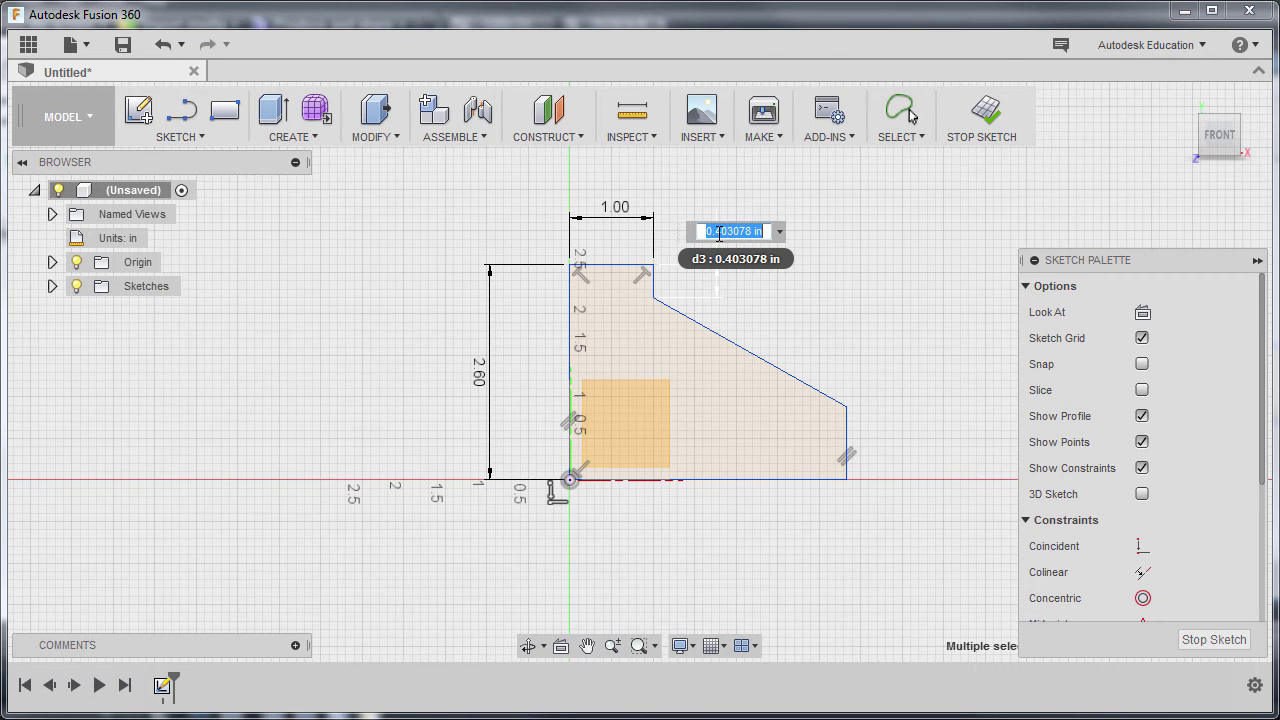
pyautogui.write('.25')
pyautogui.press('Return')
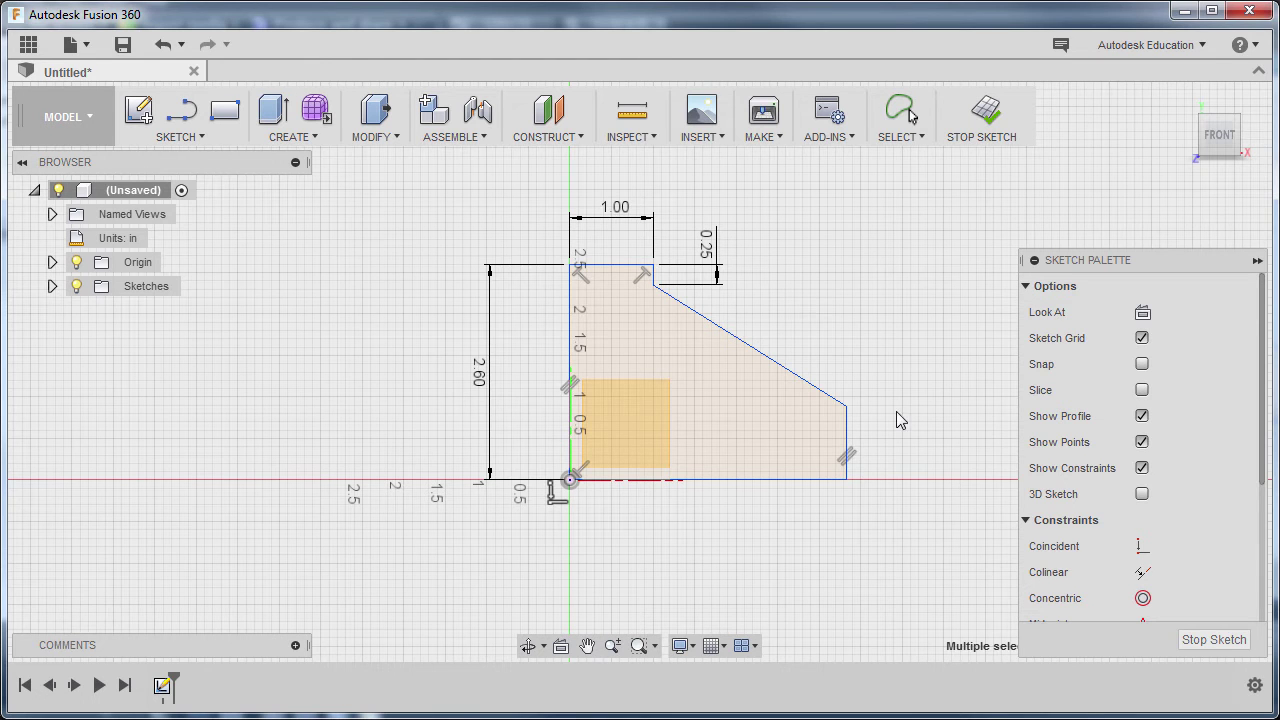
# Add a 1 in dimension to the profile's short vertical edge at the low end of the slope
pyautogui.moveTo(925, 560); pyautogui.dragTo(959, 233, button='right')
pyautogui.click(848, 433)
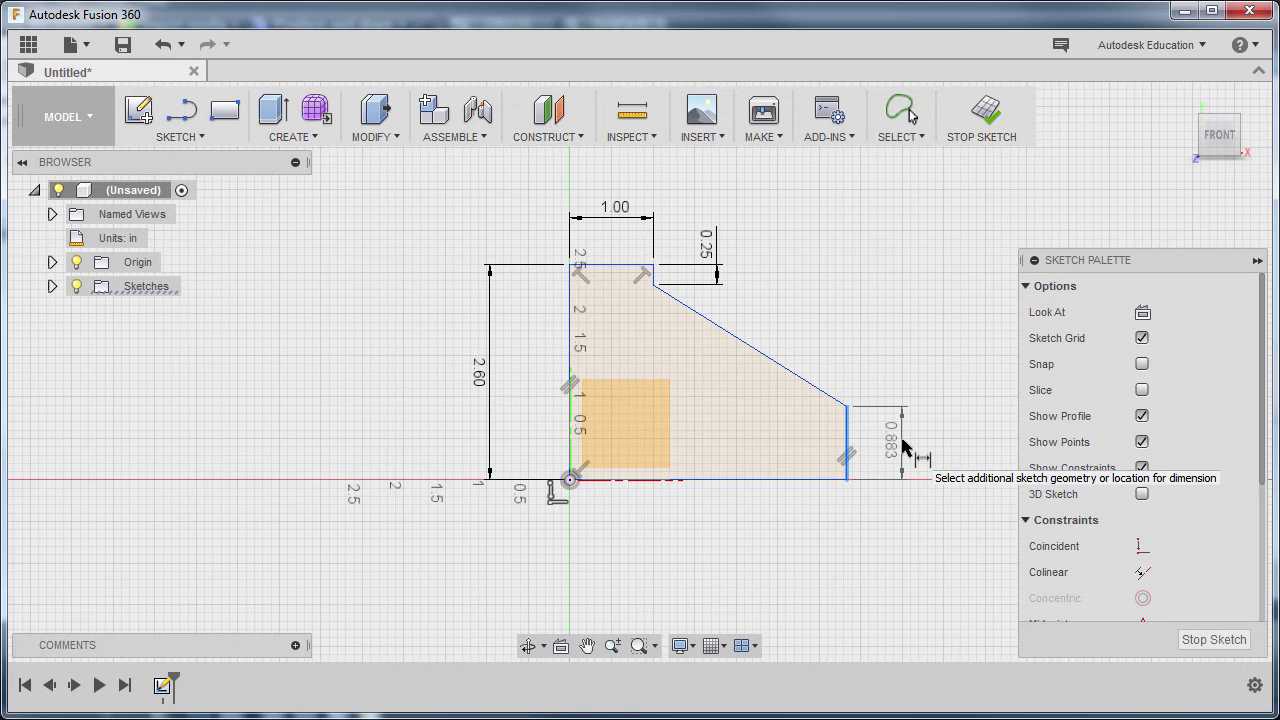
pyautogui.click(902, 446)
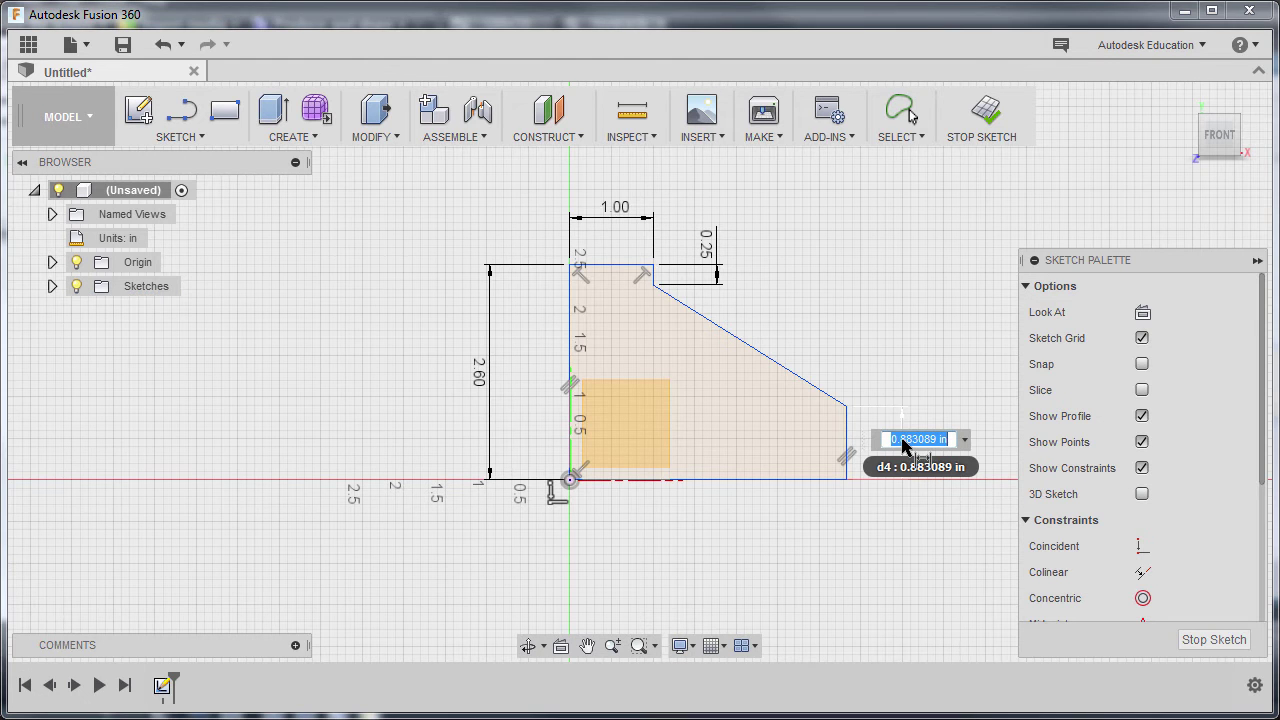
pyautogui.write('1')
pyautogui.press('Return')
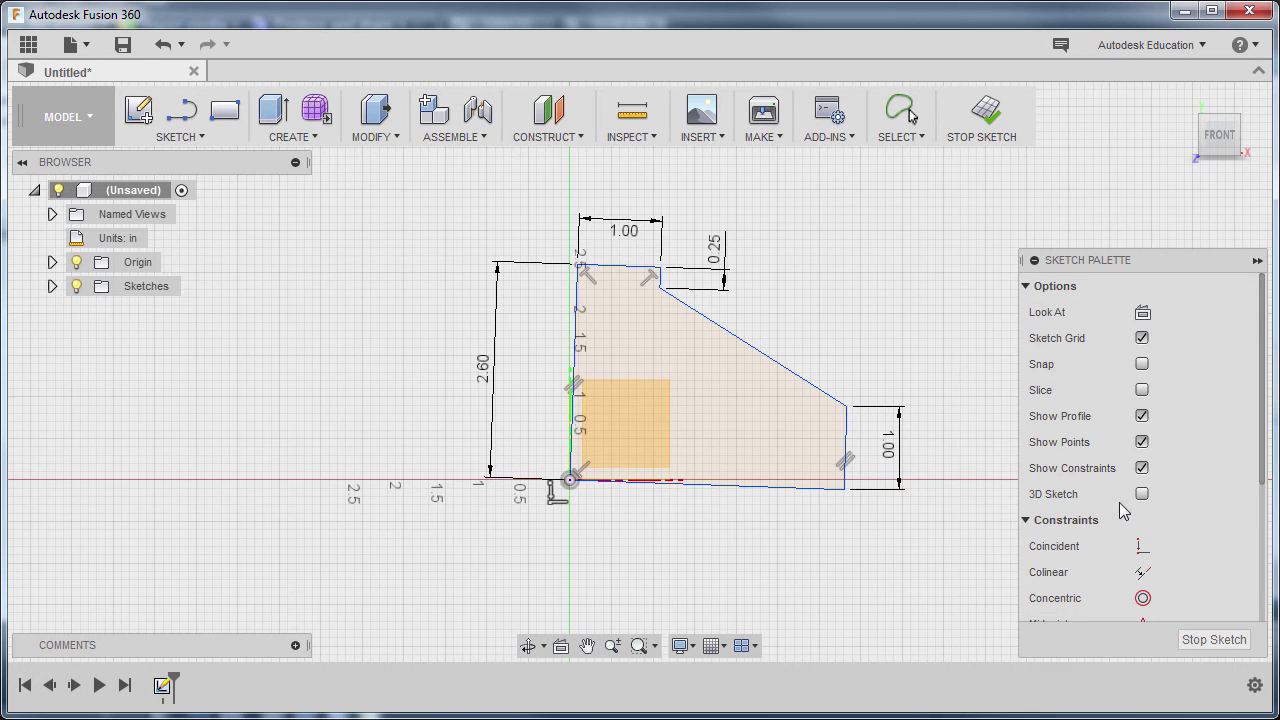
# Apply a Horizontal/Vertical constraint to the profile's tilted base line
pyautogui.scroll(-2, 1122, 521)
pyautogui.scroll(-4, 1124, 530)
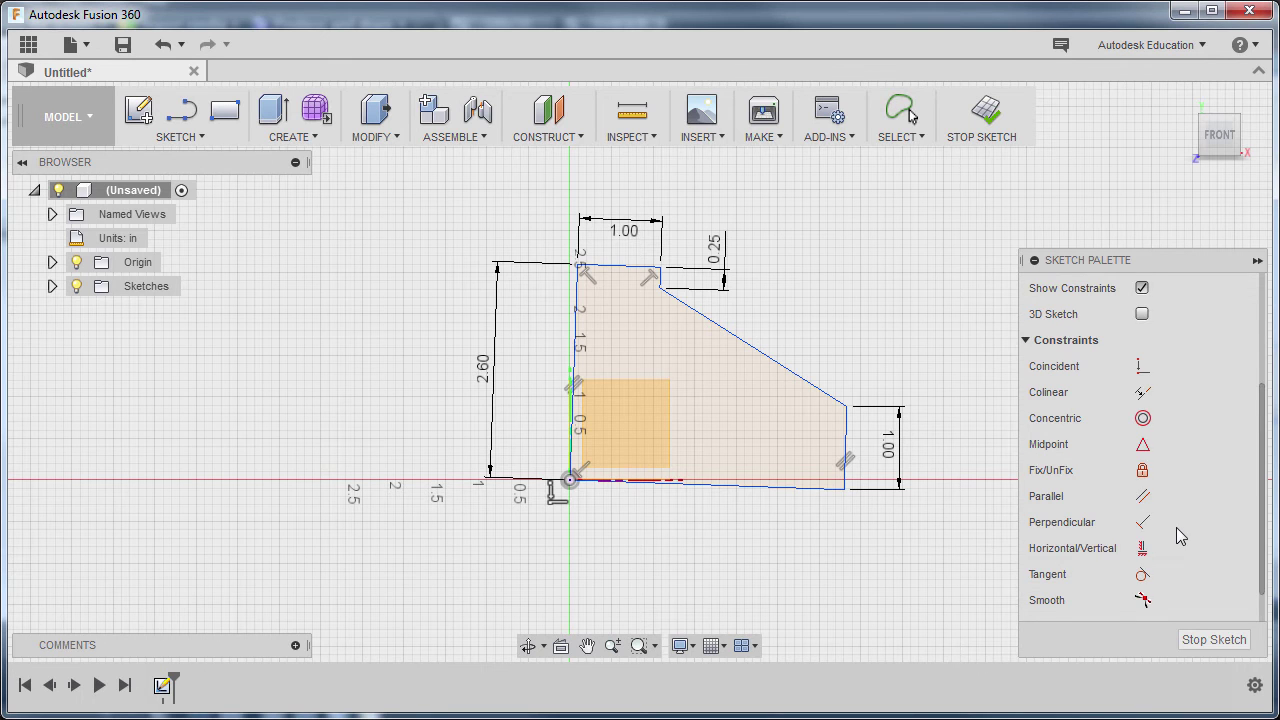
pyautogui.scroll(-2, 1145, 525)
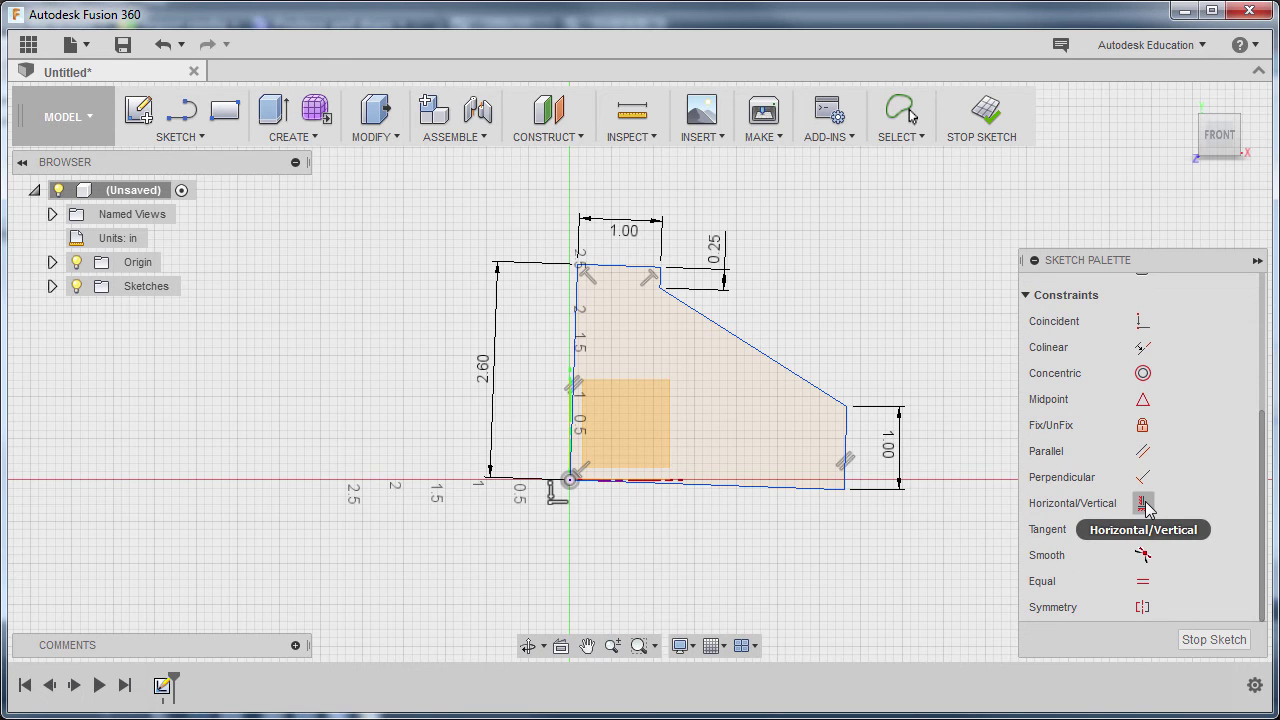
pyautogui.click(1145, 509)
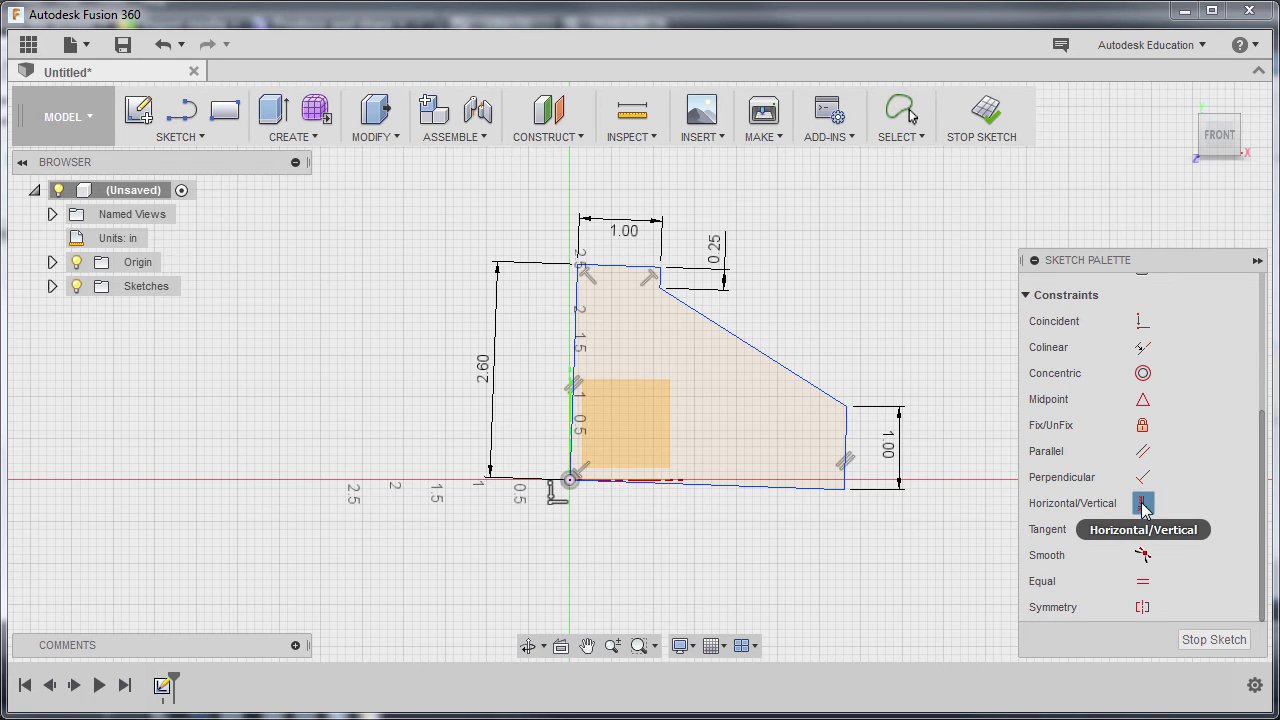
pyautogui.click(780, 490)
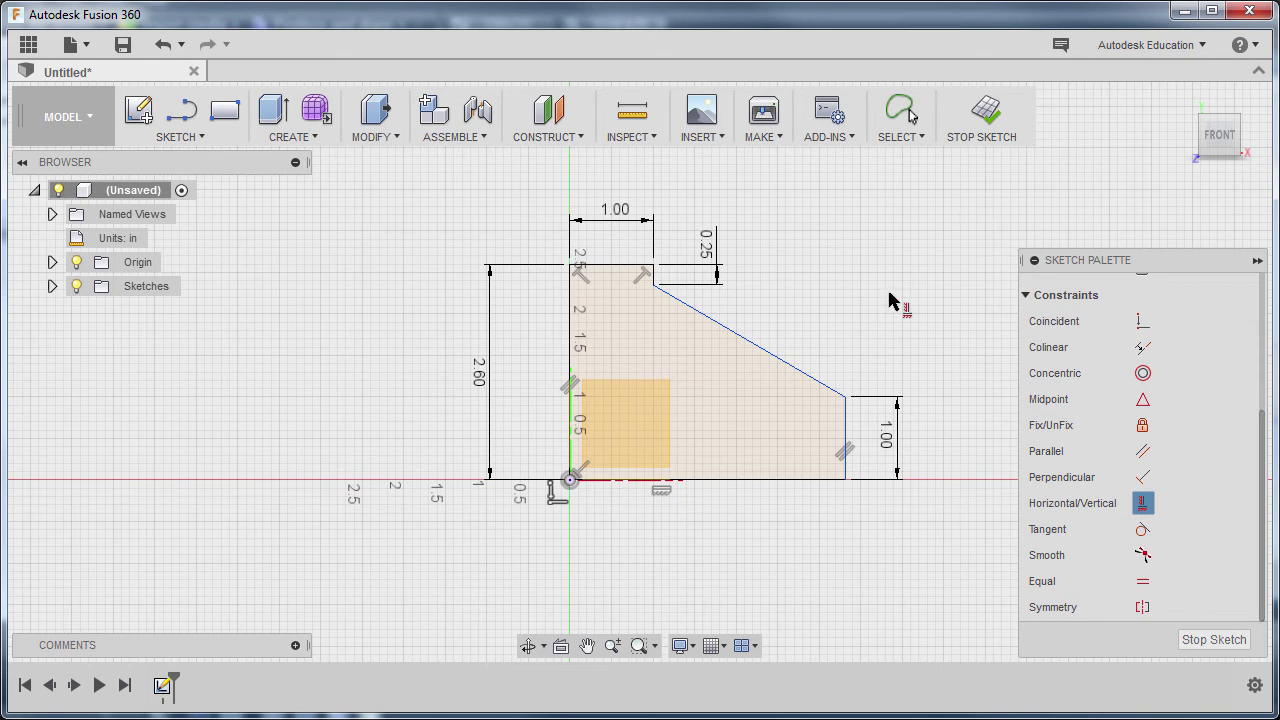
# Check the Preview preferences for the option that colors sketch geometry by constraint status, keeping the settings as they are
pyautogui.click(1202, 44)
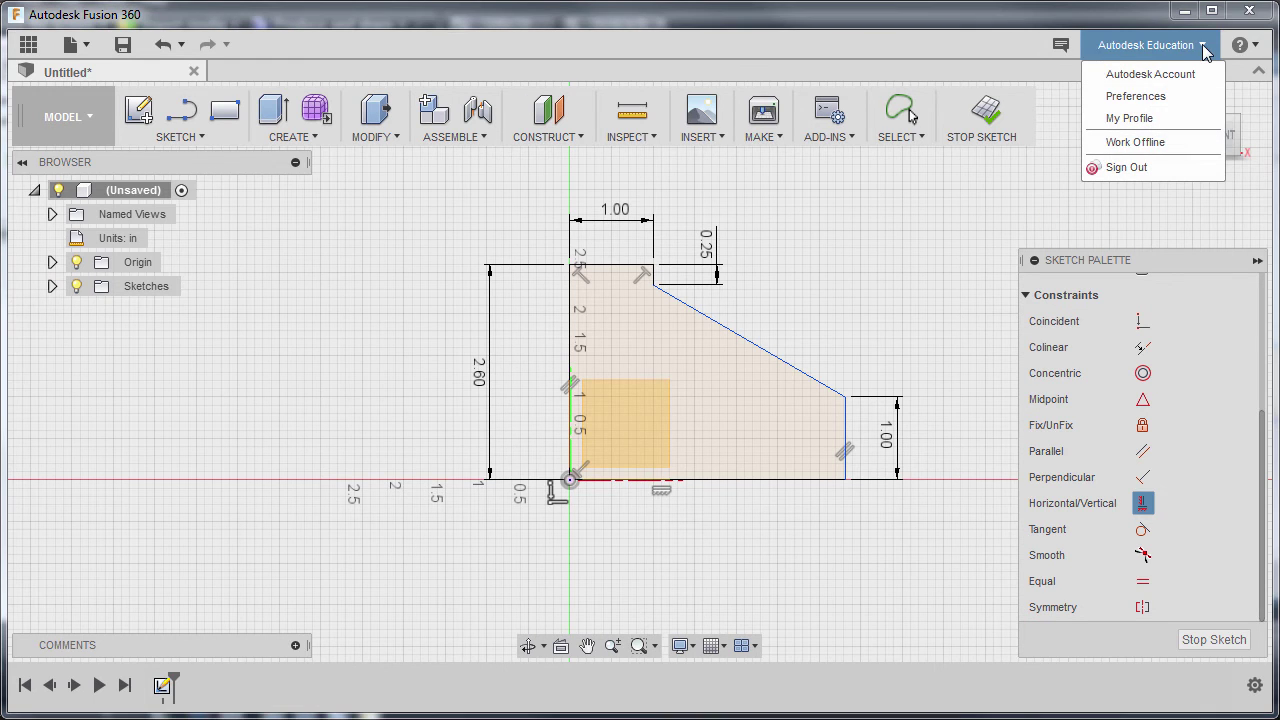
pyautogui.click(1185, 97)
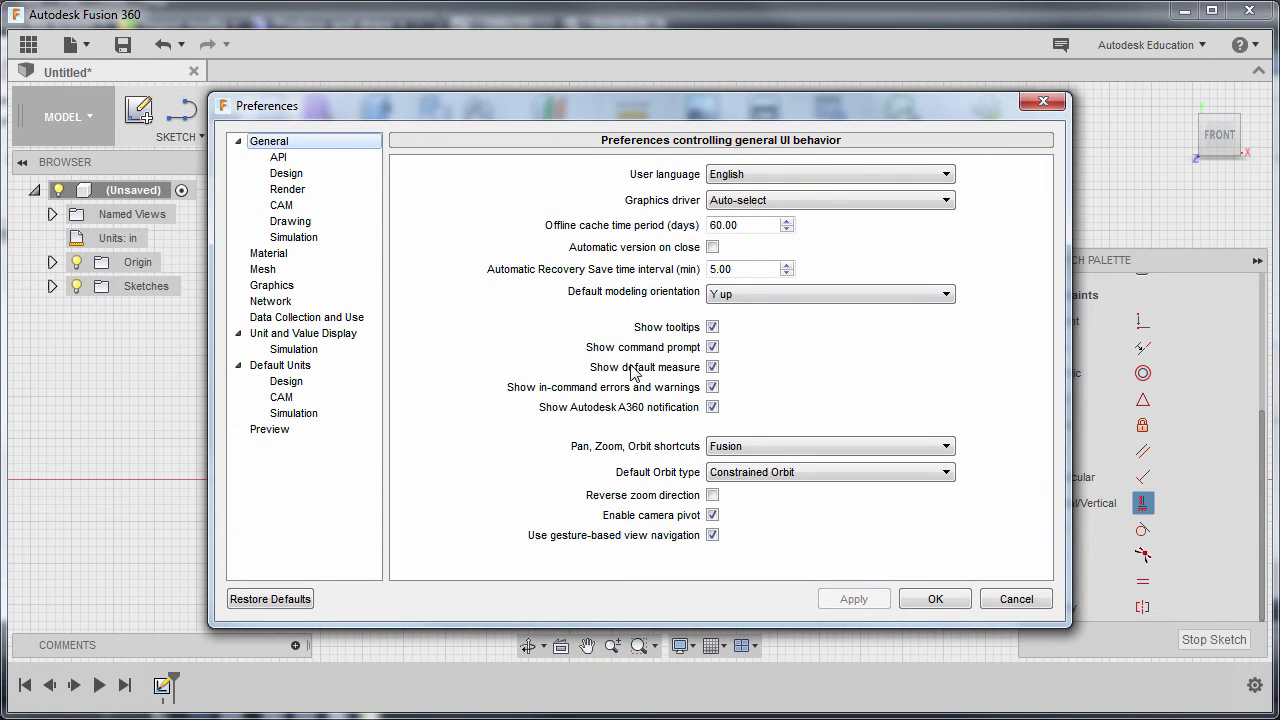
pyautogui.click(272, 432)
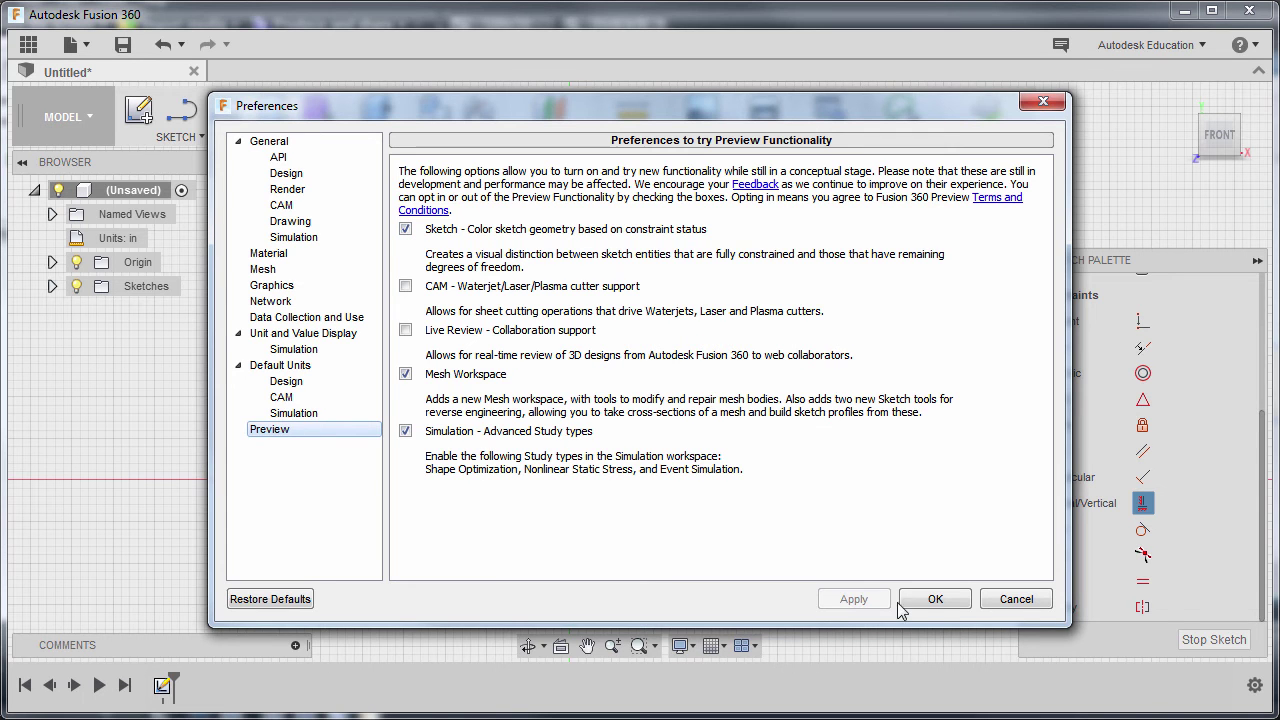
pyautogui.click(935, 599)
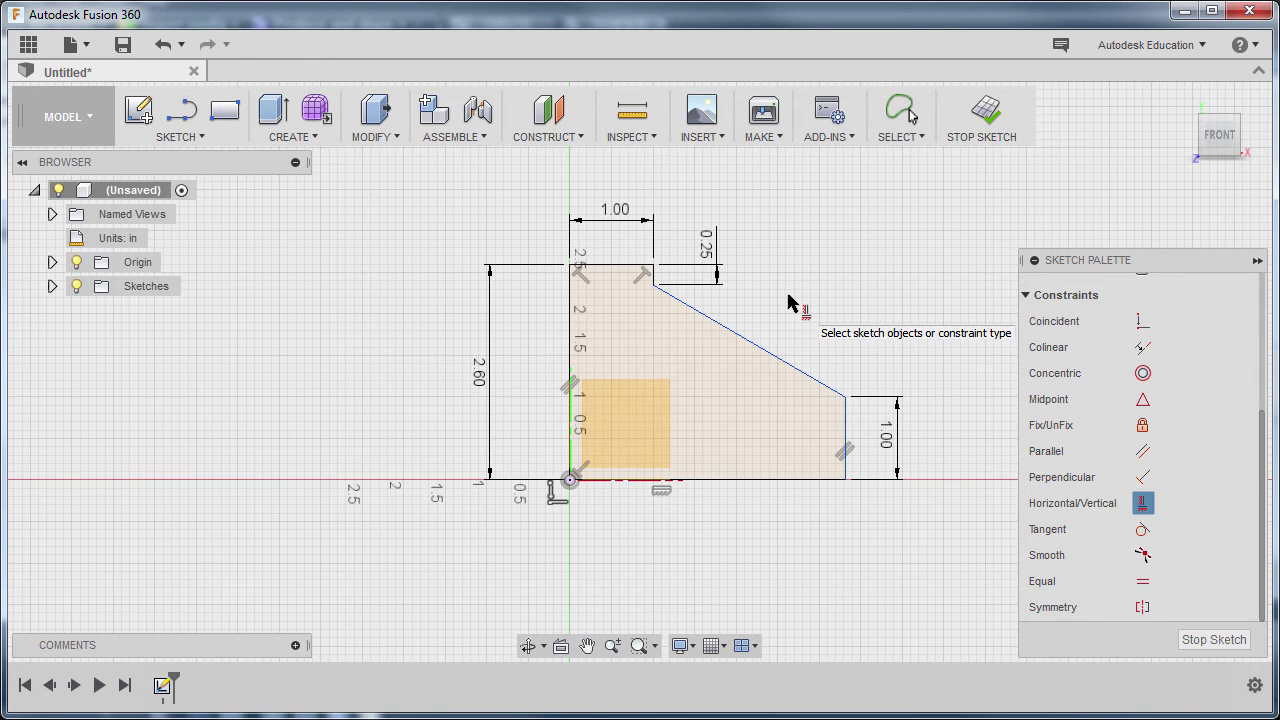
# Add a 4 in overall length dimension below the base, between the profile's two outer vertical edges
pyautogui.press('Escape')
pyautogui.press('d')
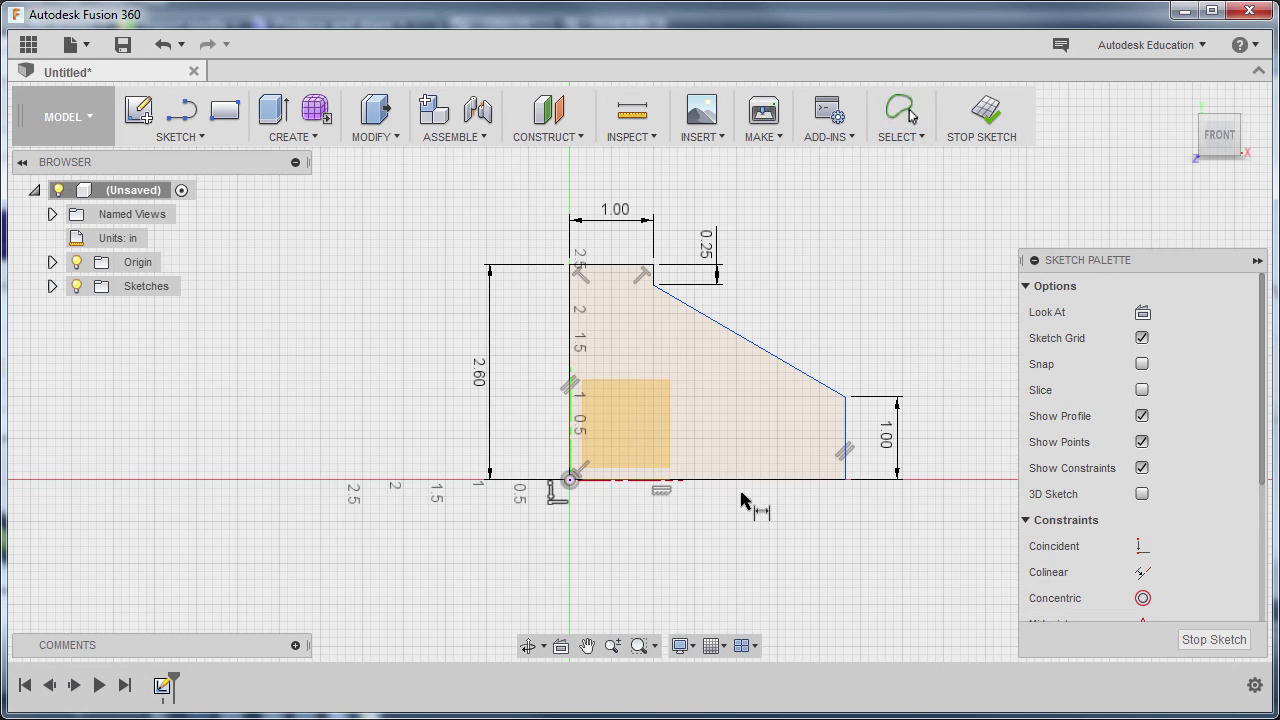
pyautogui.click(571, 437)
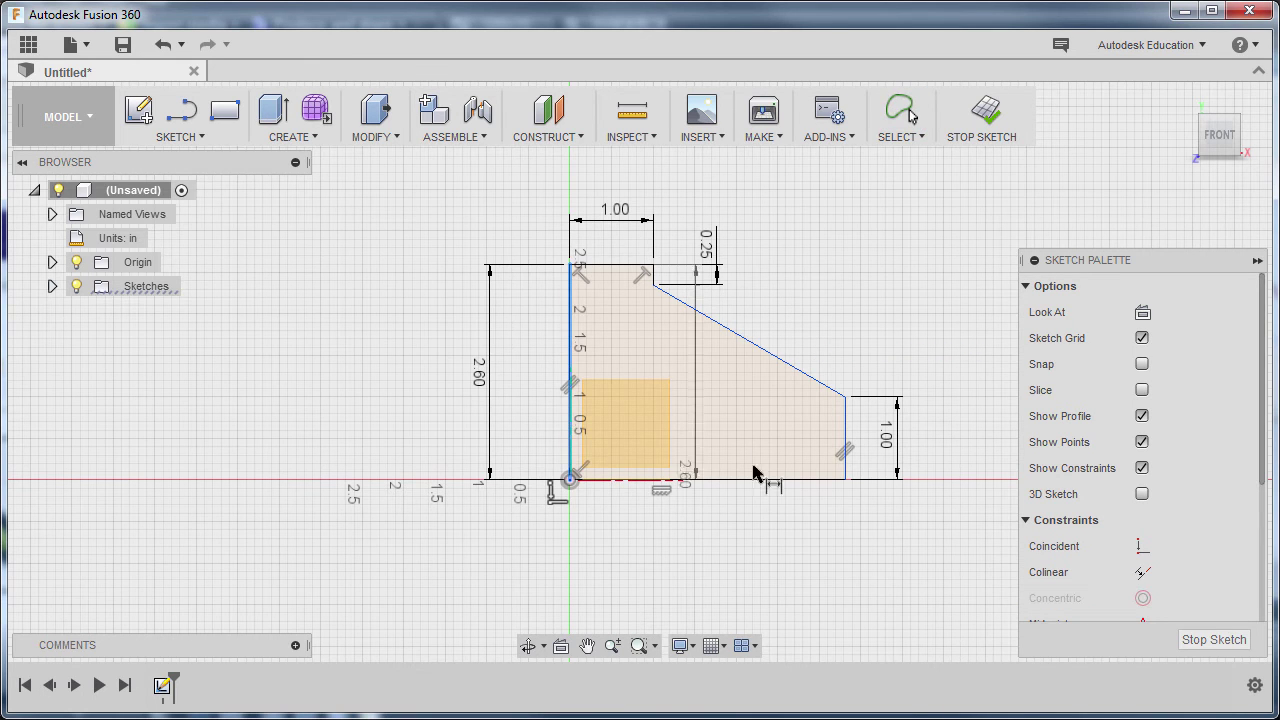
pyautogui.click(844, 432)
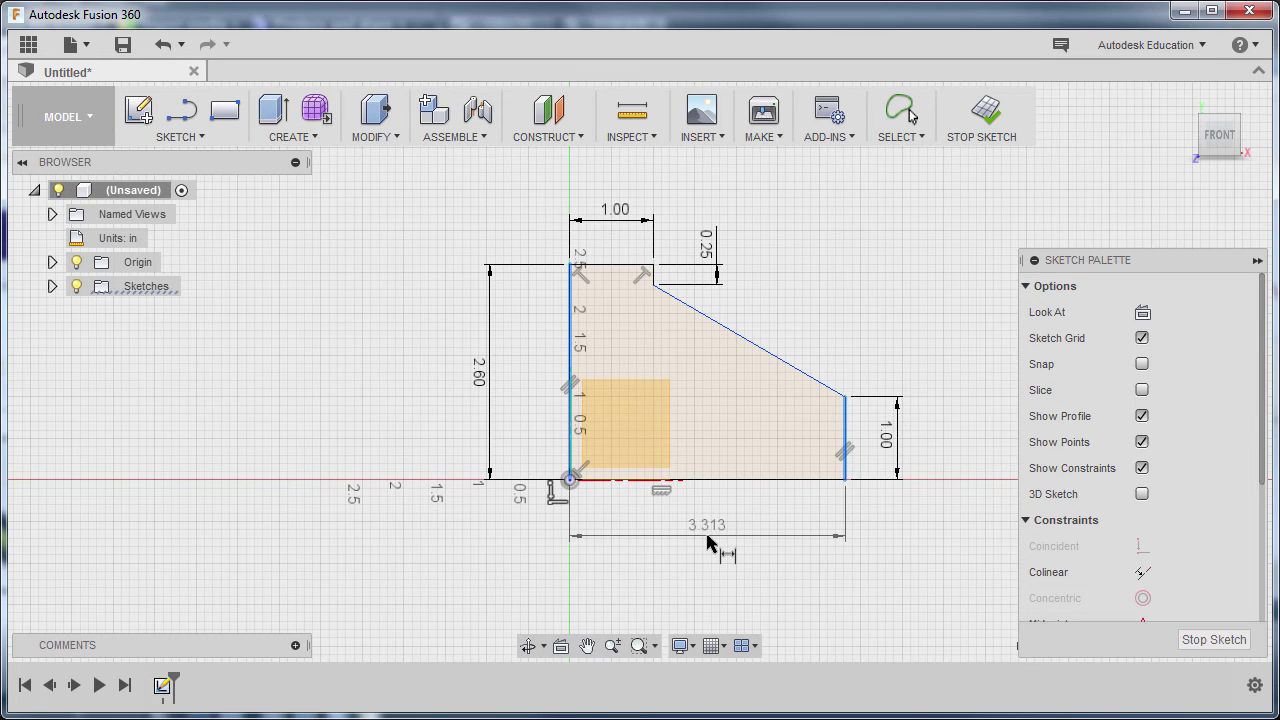
pyautogui.click(708, 540)
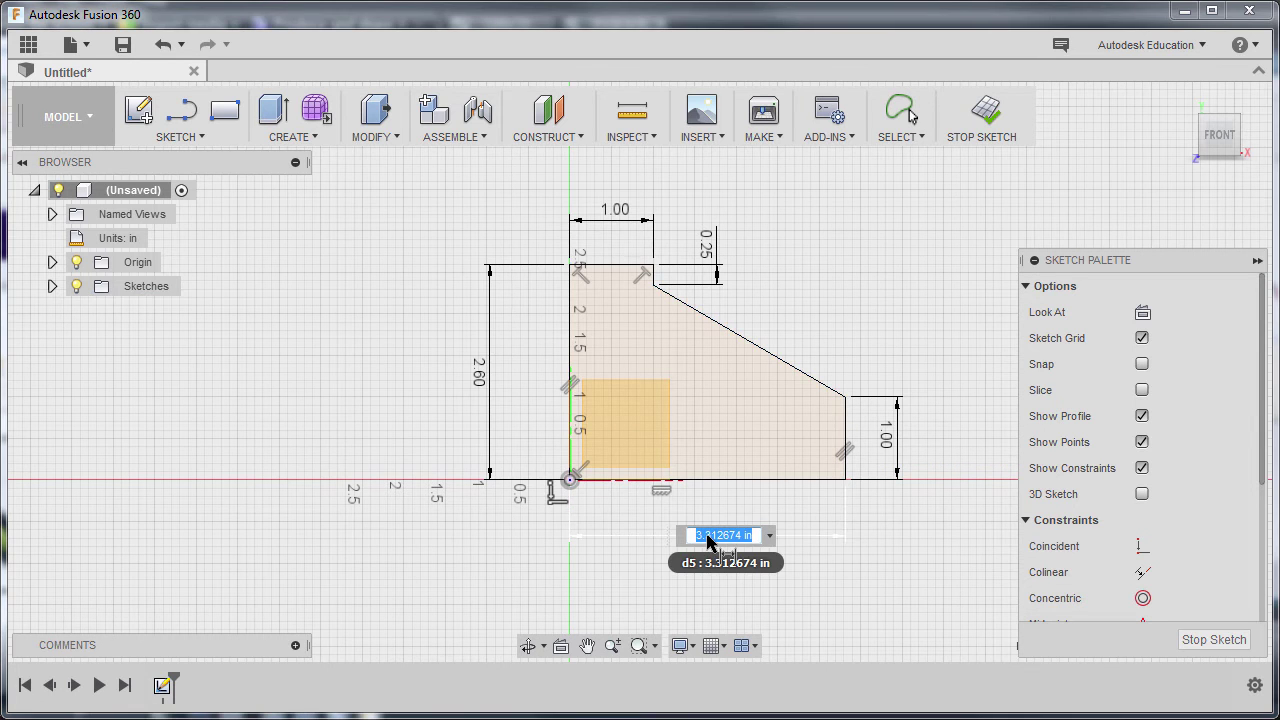
pyautogui.write('4')
pyautogui.press('Return')
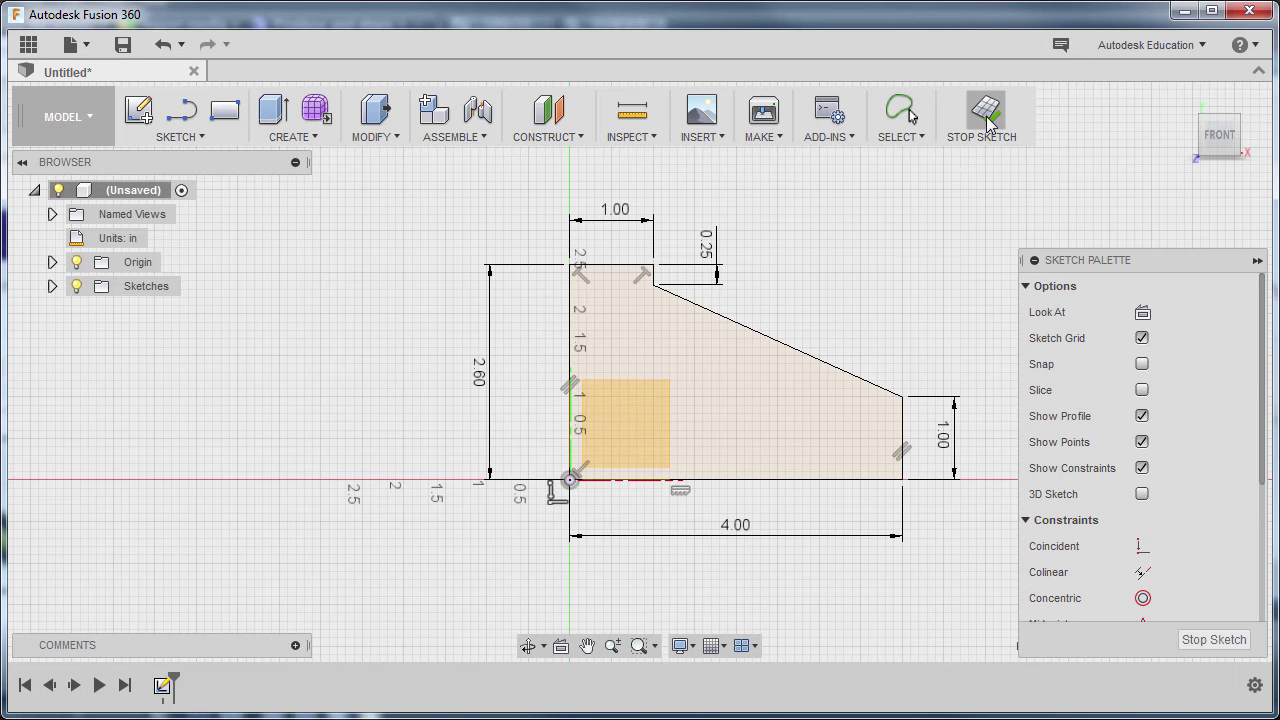
# Finish the sketch and extrude the profile symmetrically with a whole length of 2.5 in as a new body
pyautogui.click(1192, 104)
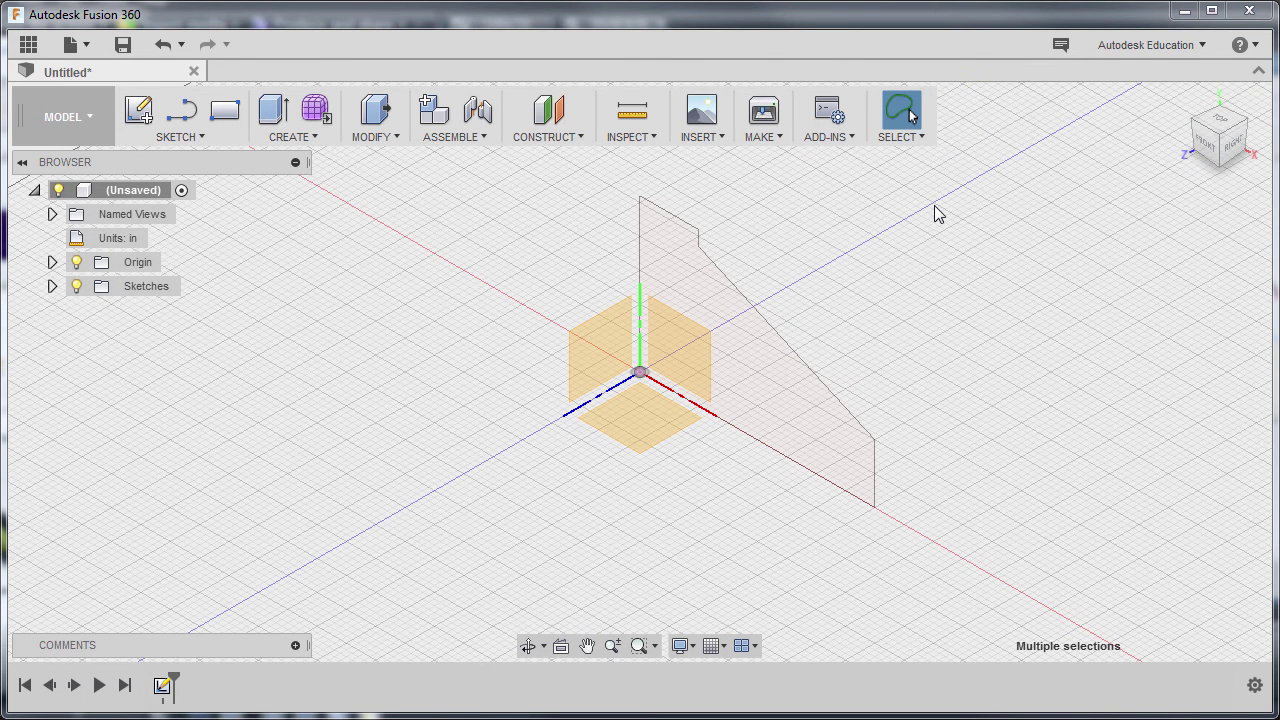
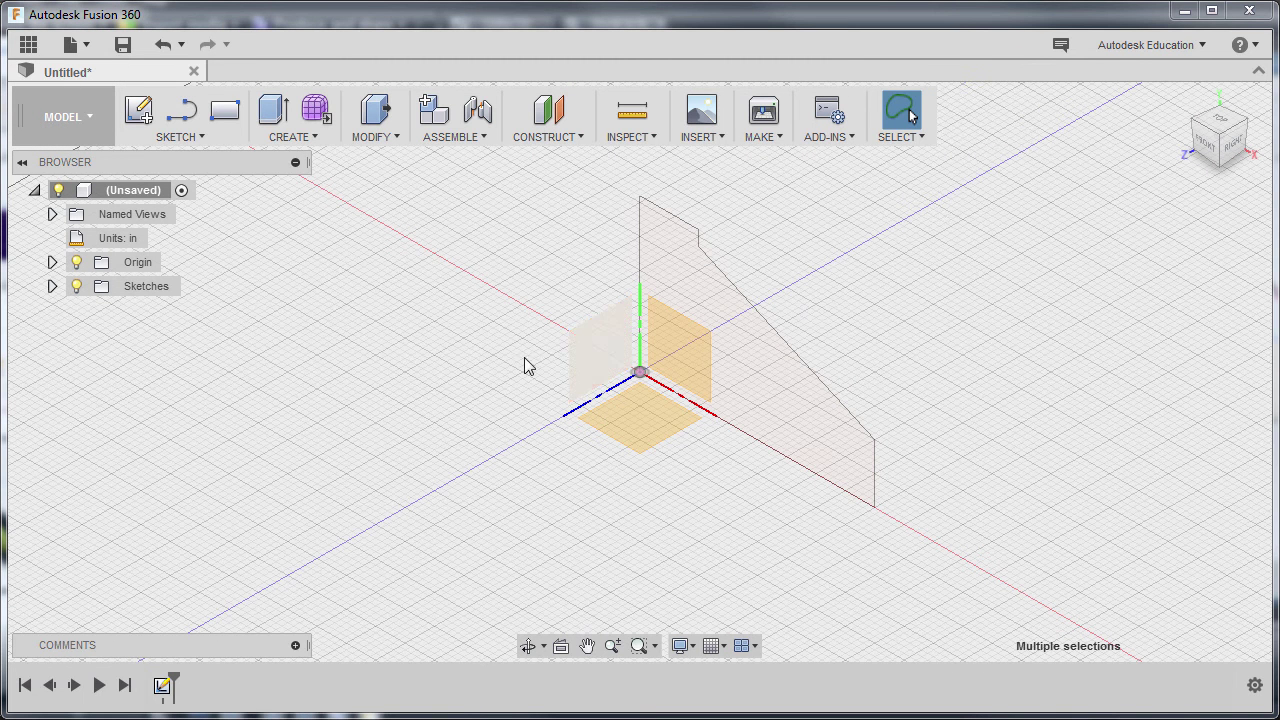
pyautogui.click(302, 140)
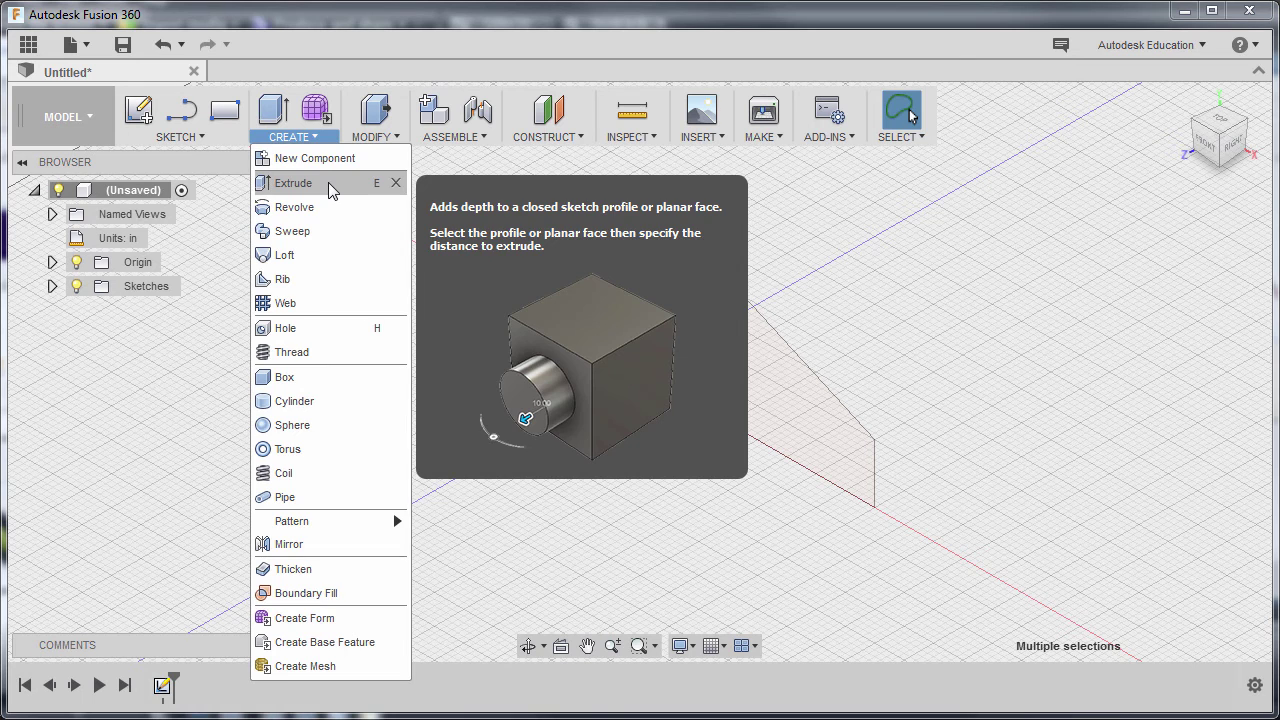
pyautogui.click(330, 190)
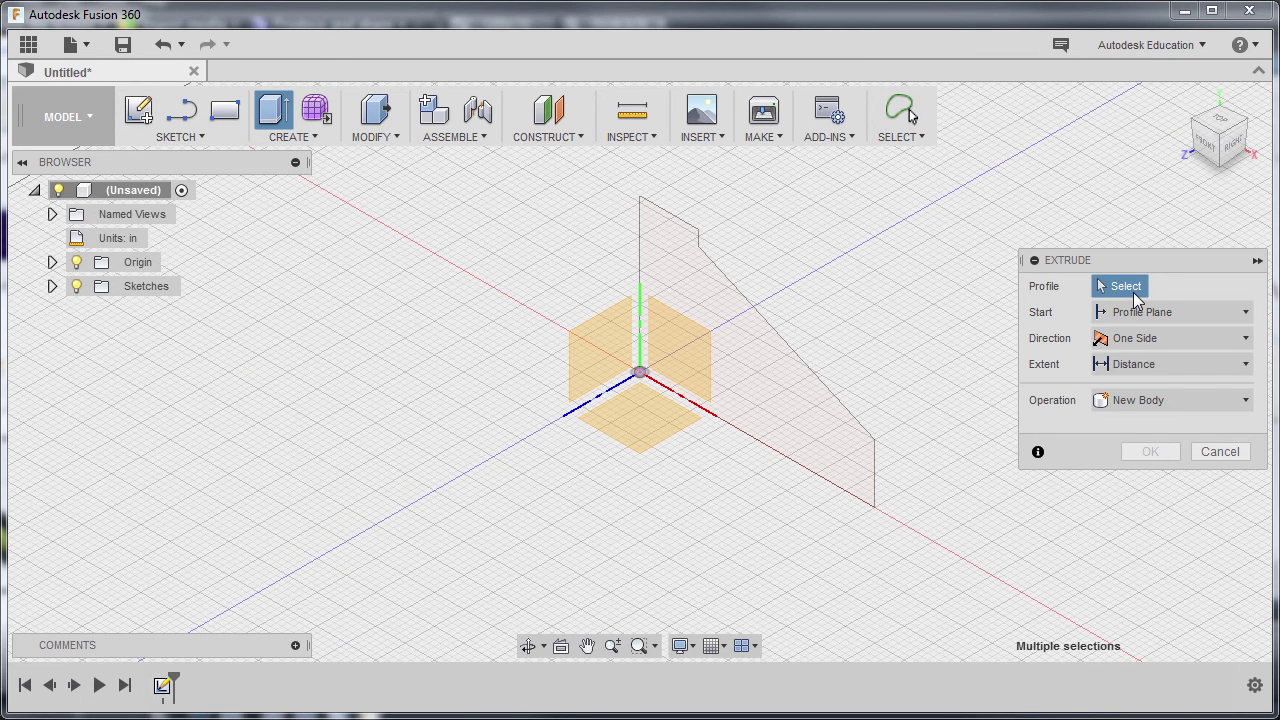
pyautogui.click(760, 373)
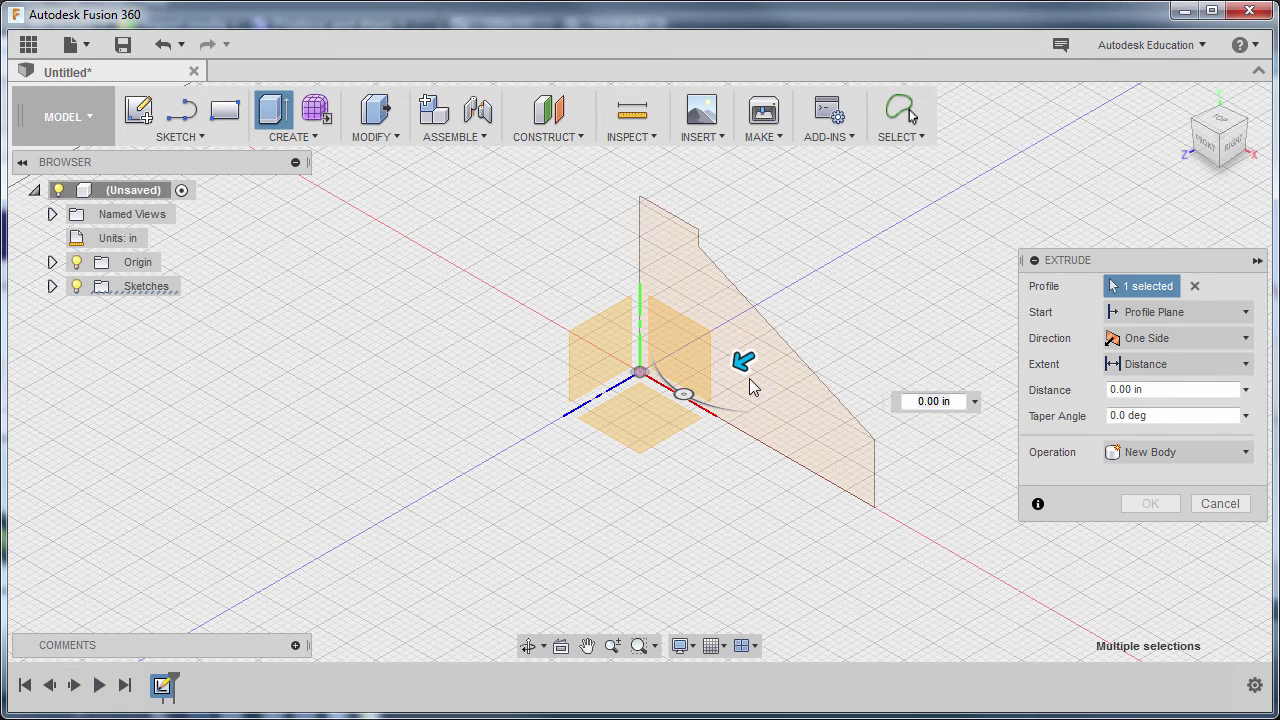
pyautogui.click(1163, 342)
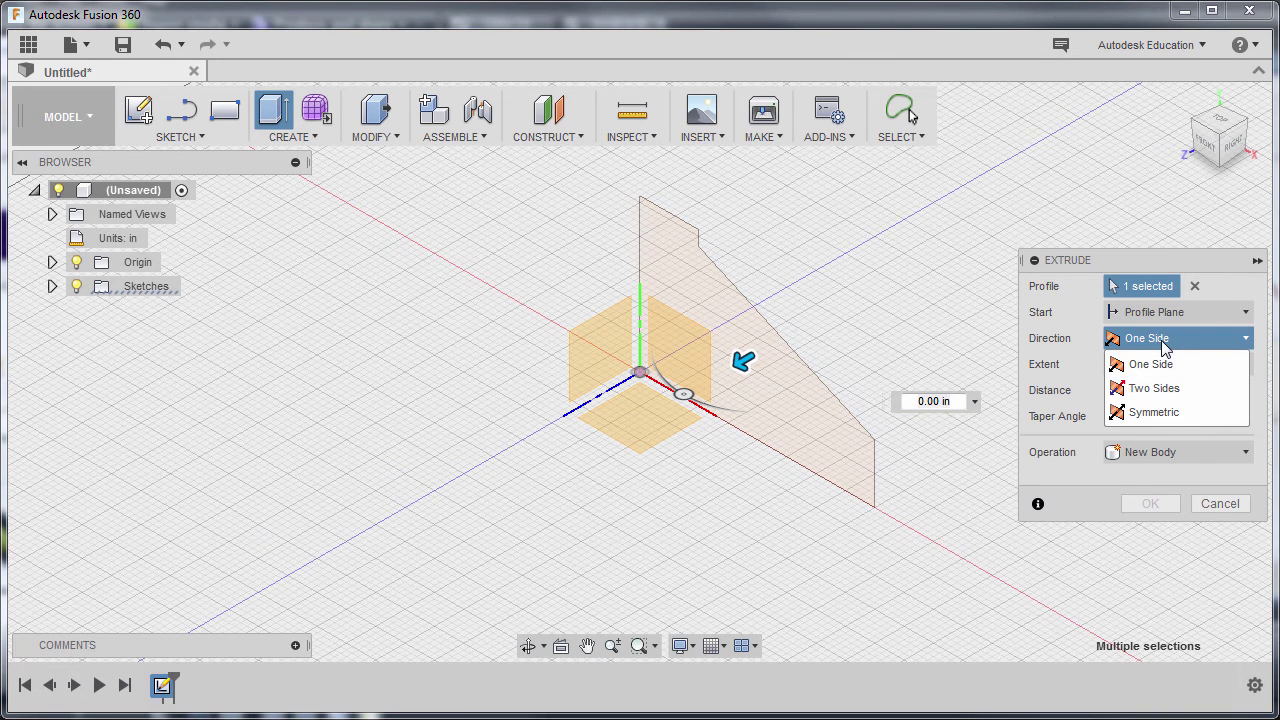
pyautogui.click(1179, 412)
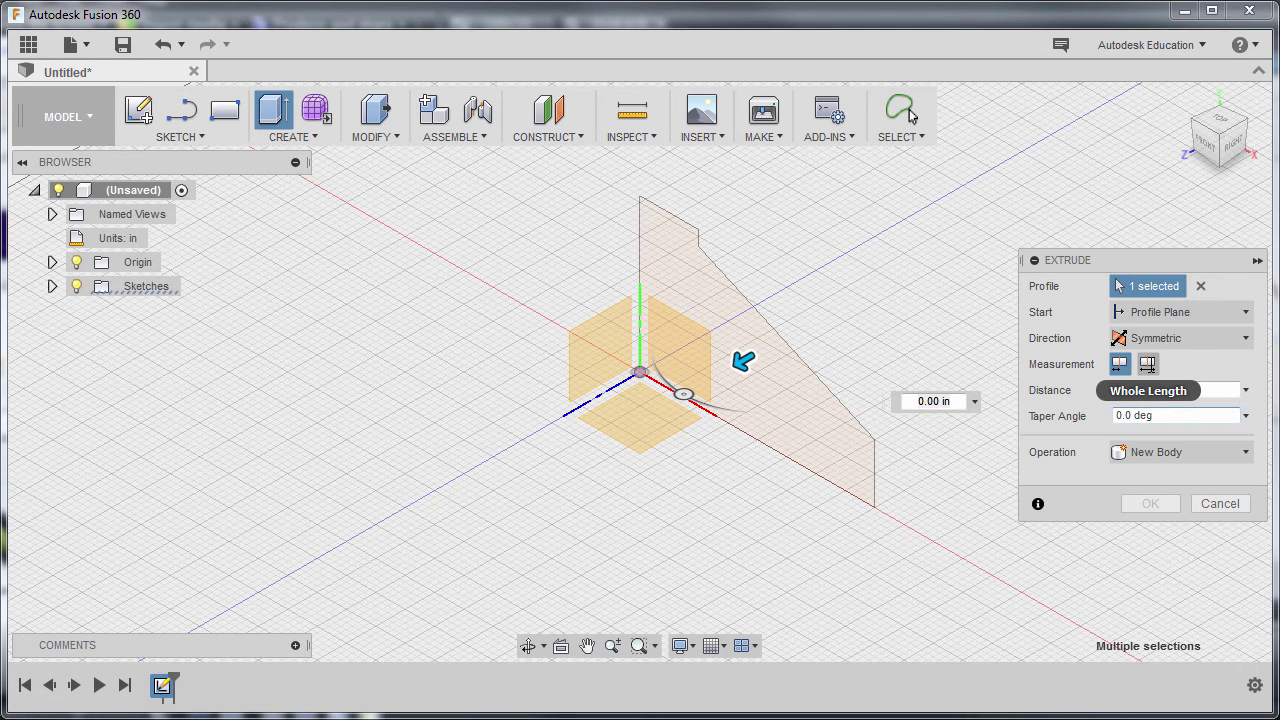
pyautogui.click(1147, 364)
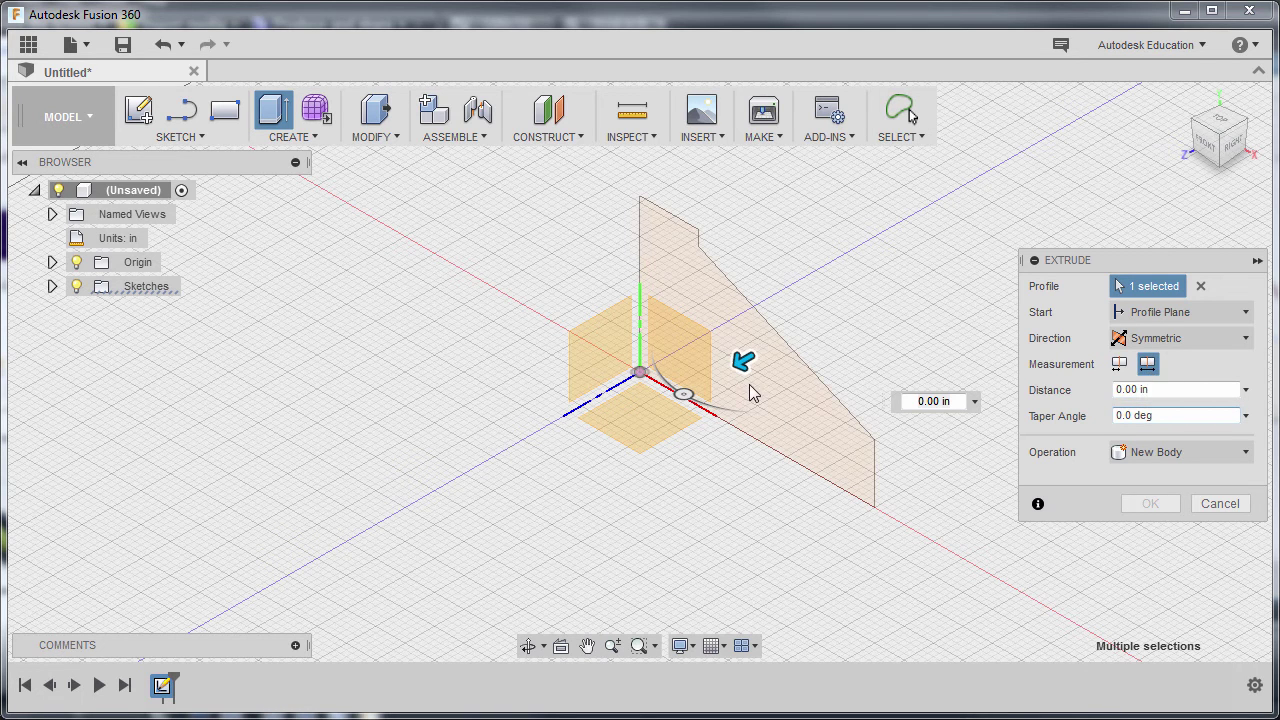
pyautogui.moveTo(740, 362); pyautogui.dragTo(678, 396)
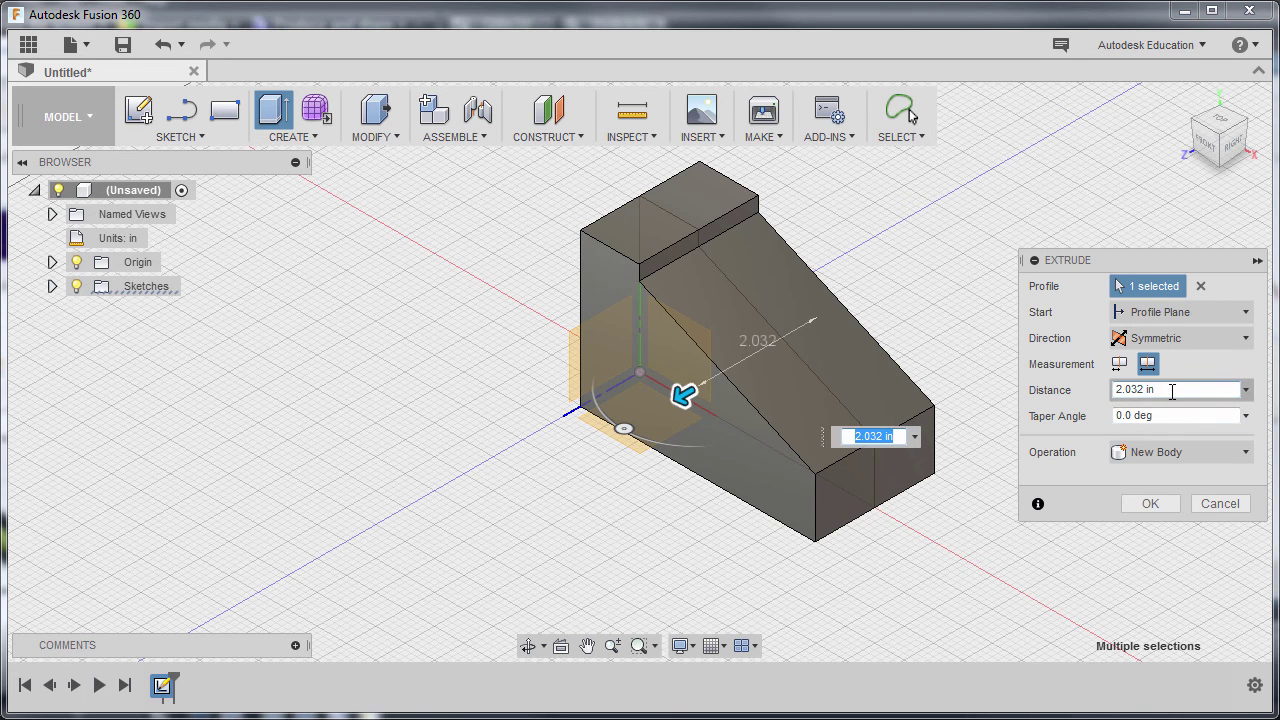
pyautogui.write('2.5')
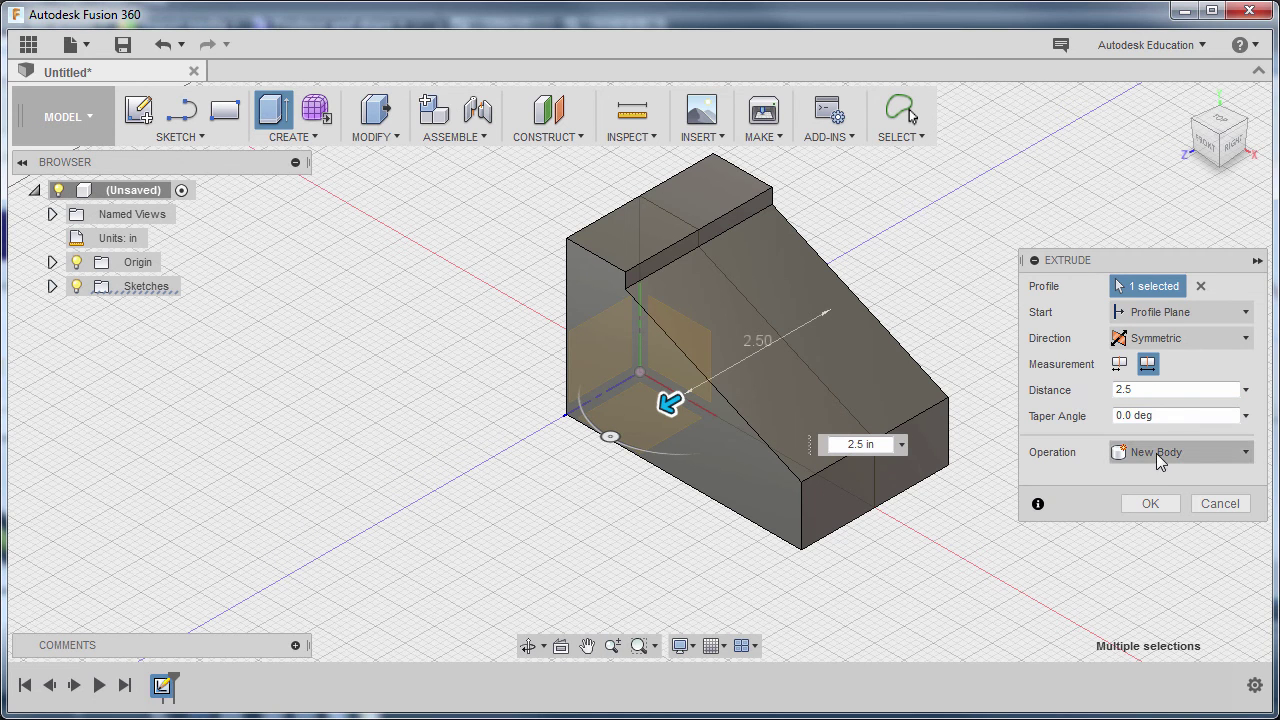
pyautogui.click(1150, 504)
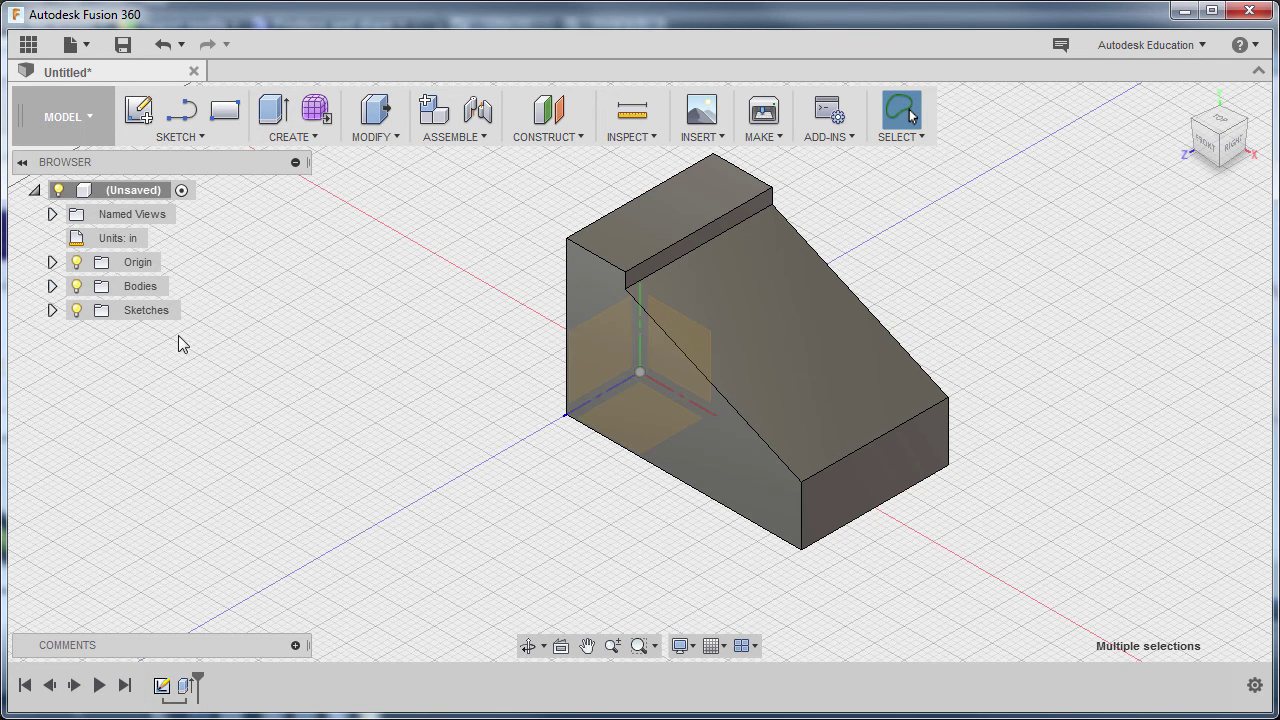
# Hide the origin planes and axes, and expand the Origin folder to list its individual planes
pyautogui.click(77, 263)
pyautogui.click(1185, 104)
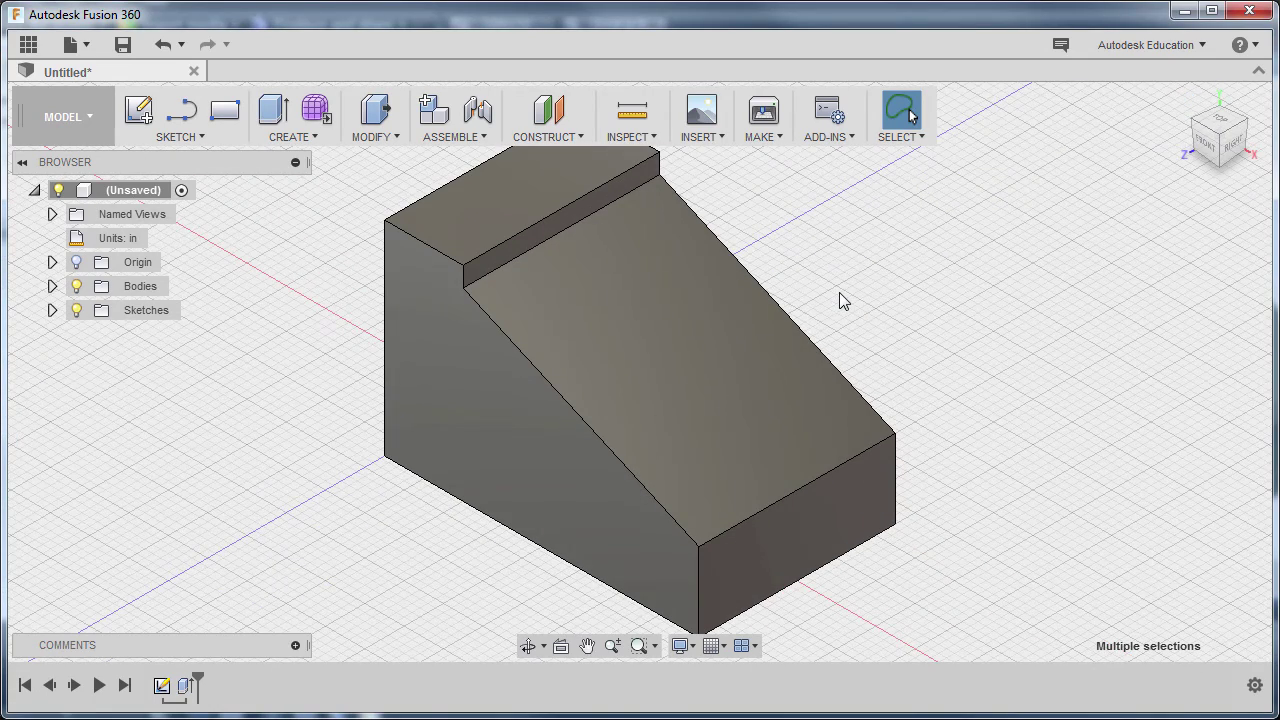
pyautogui.click(52, 262)
pyautogui.click(76, 262)
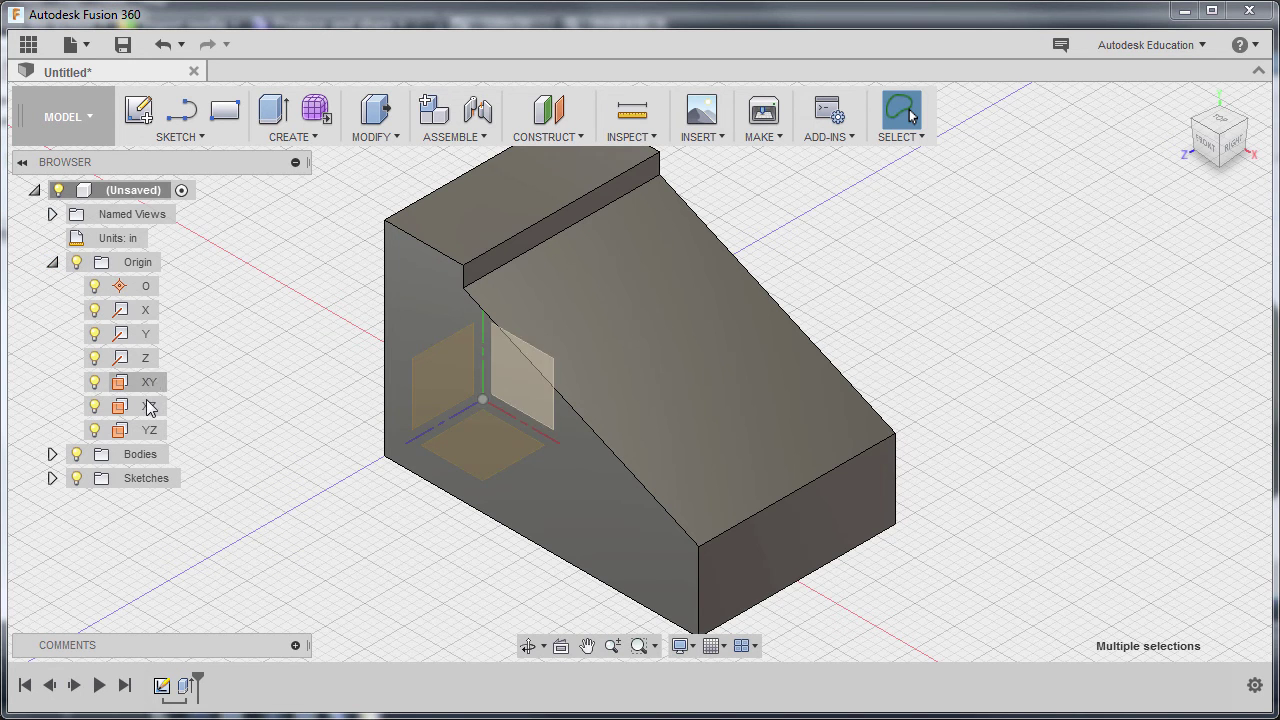
pyautogui.click(76, 262)
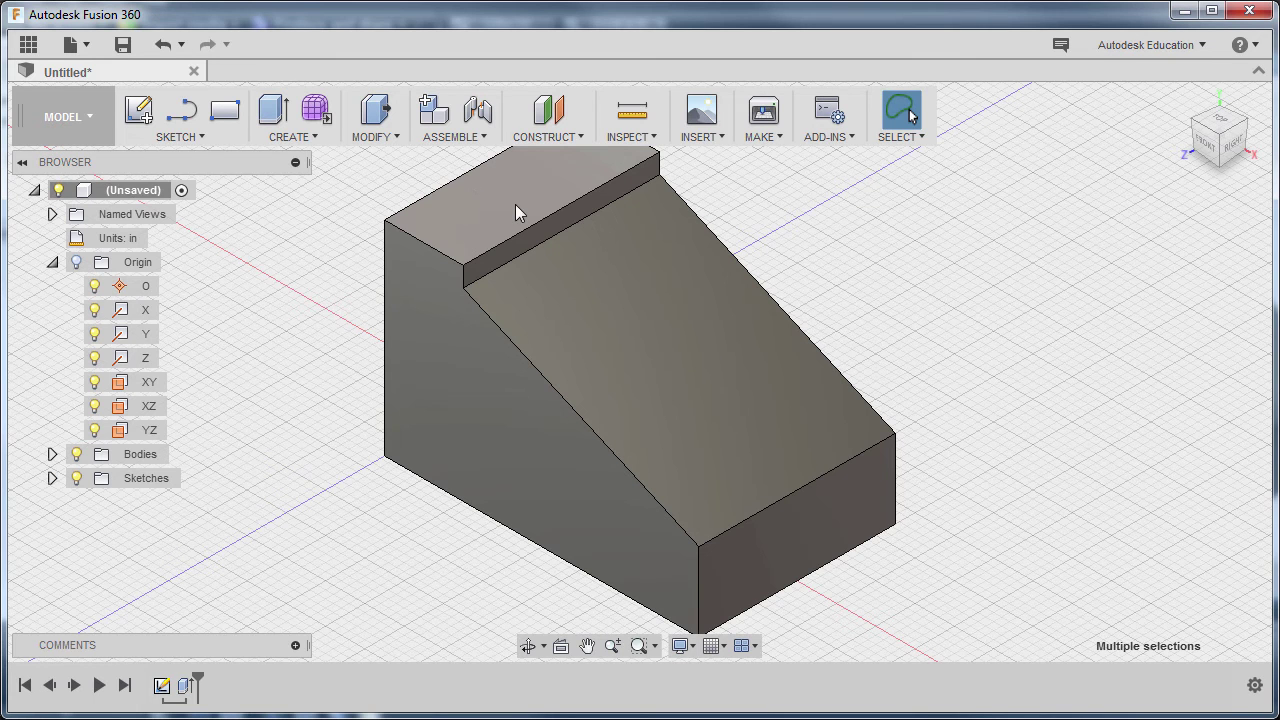
# Start a sketch on the body's raised flat top face with the Center Diameter Circle tool, oriented squarely from above
pyautogui.click(193, 141)
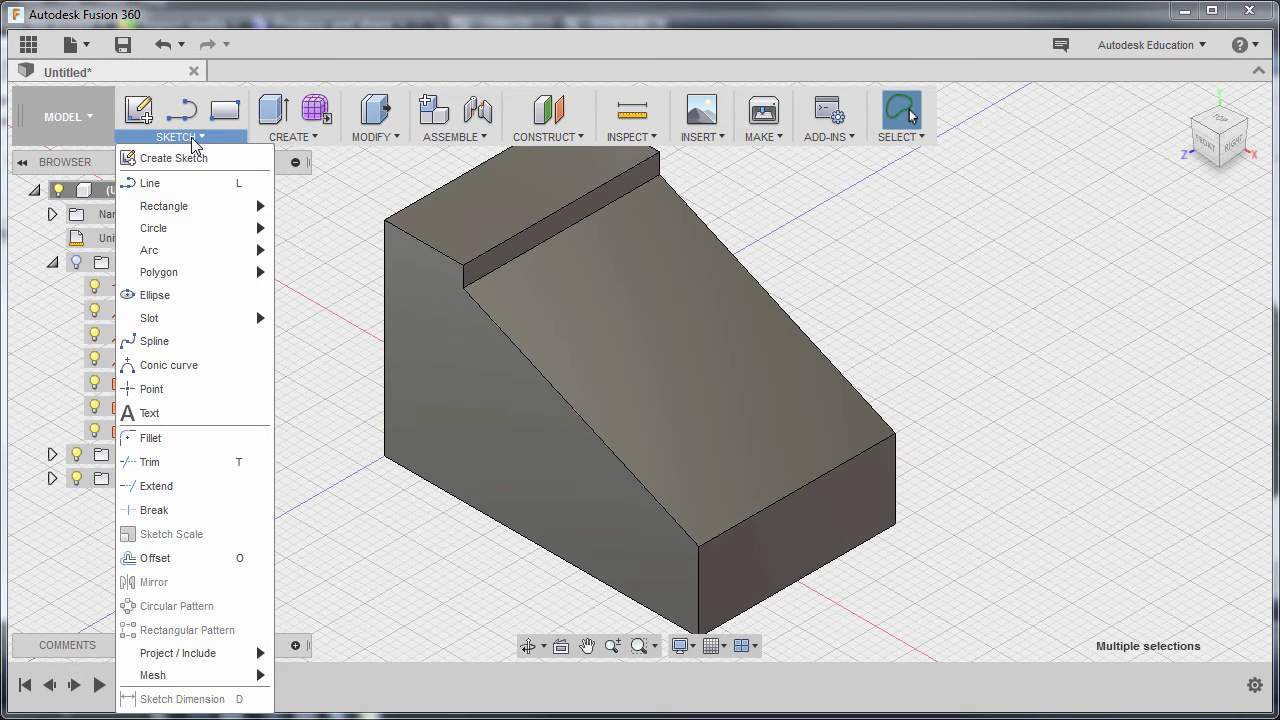
pyautogui.moveTo(198, 230)
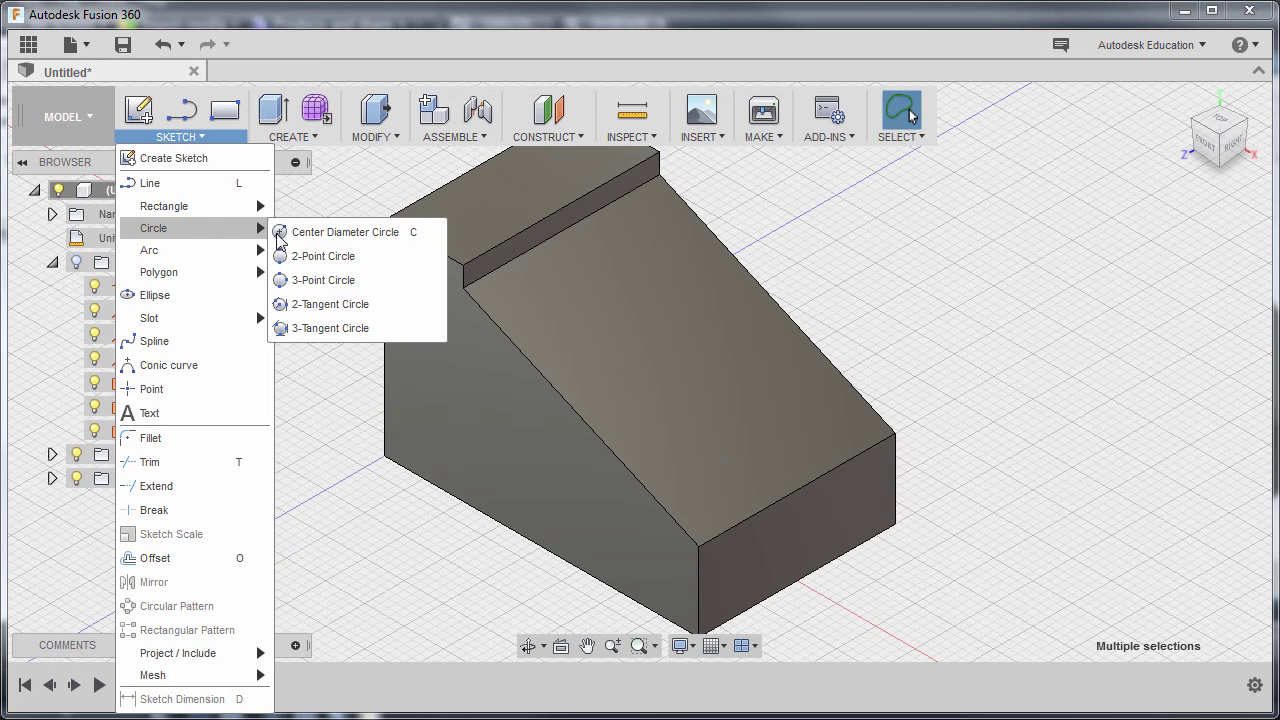
pyautogui.click(335, 233)
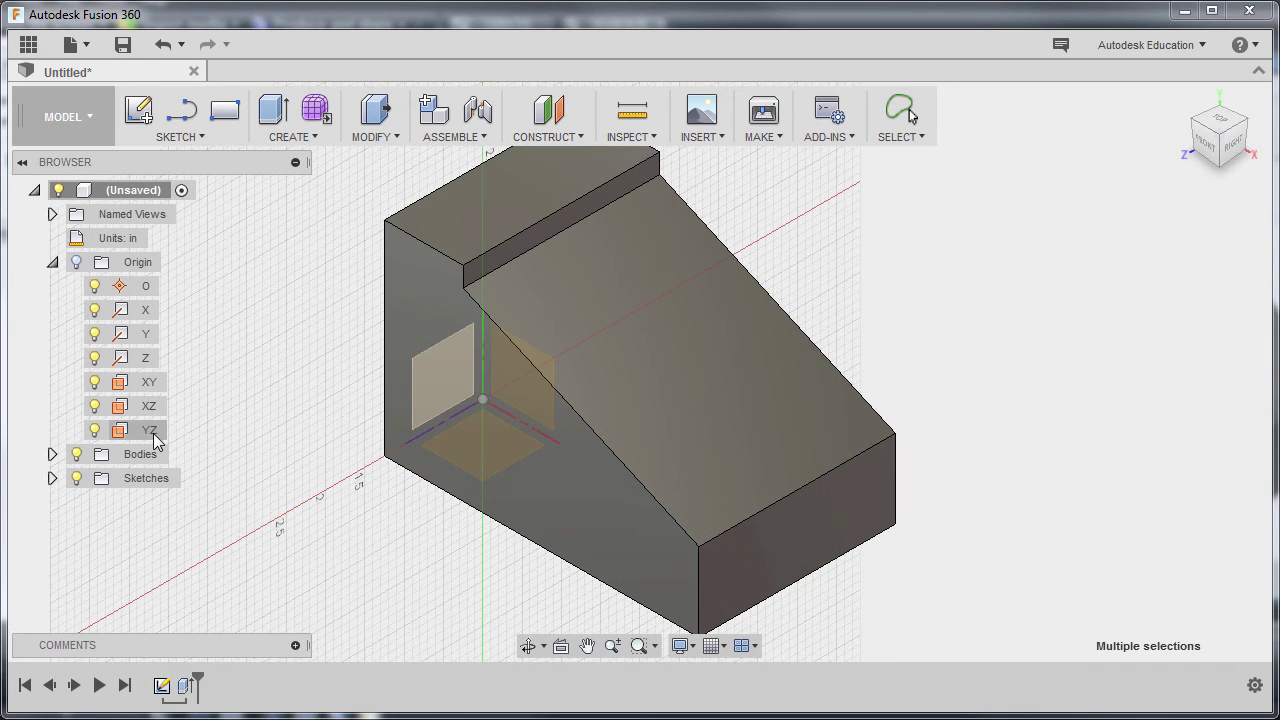
pyautogui.click(501, 199)
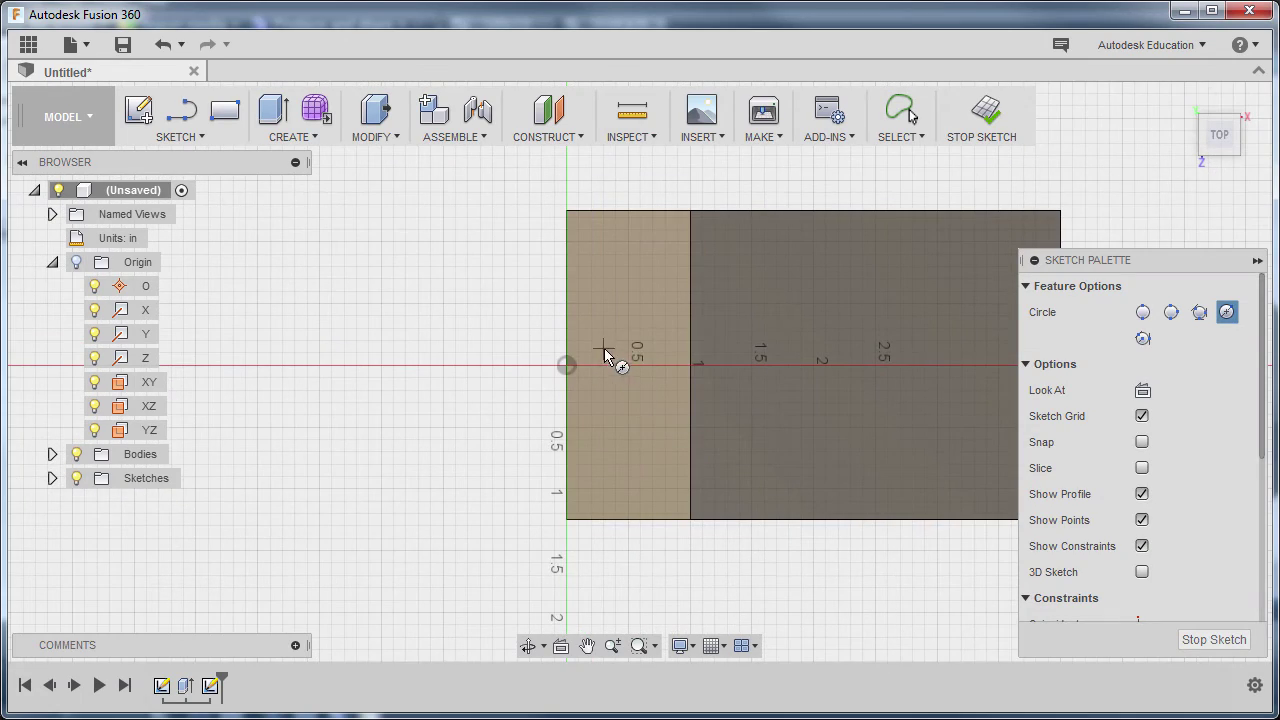
pyautogui.moveTo(611, 357)
pyautogui.keyDown('shift'); pyautogui.mouseDown(button='middle')
pyautogui.moveTo(608, 251)
pyautogui.moveTo(505, 229)
pyautogui.moveTo(686, 206)
pyautogui.moveTo(833, 207)
pyautogui.moveTo(640, 229)
pyautogui.moveTo(514, 226)
pyautogui.moveTo(692, 289)
pyautogui.moveTo(631, 322)
pyautogui.mouseUp(button='middle'); pyautogui.keyUp('shift')
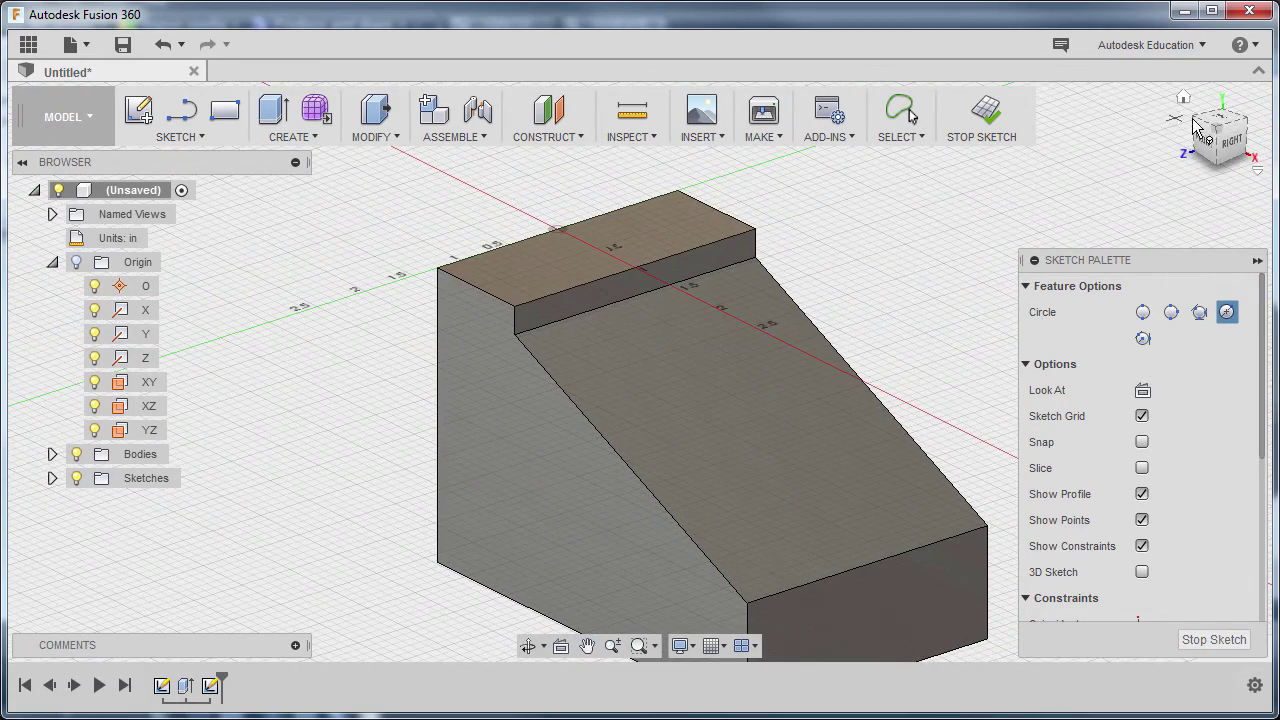
pyautogui.click(1222, 123)
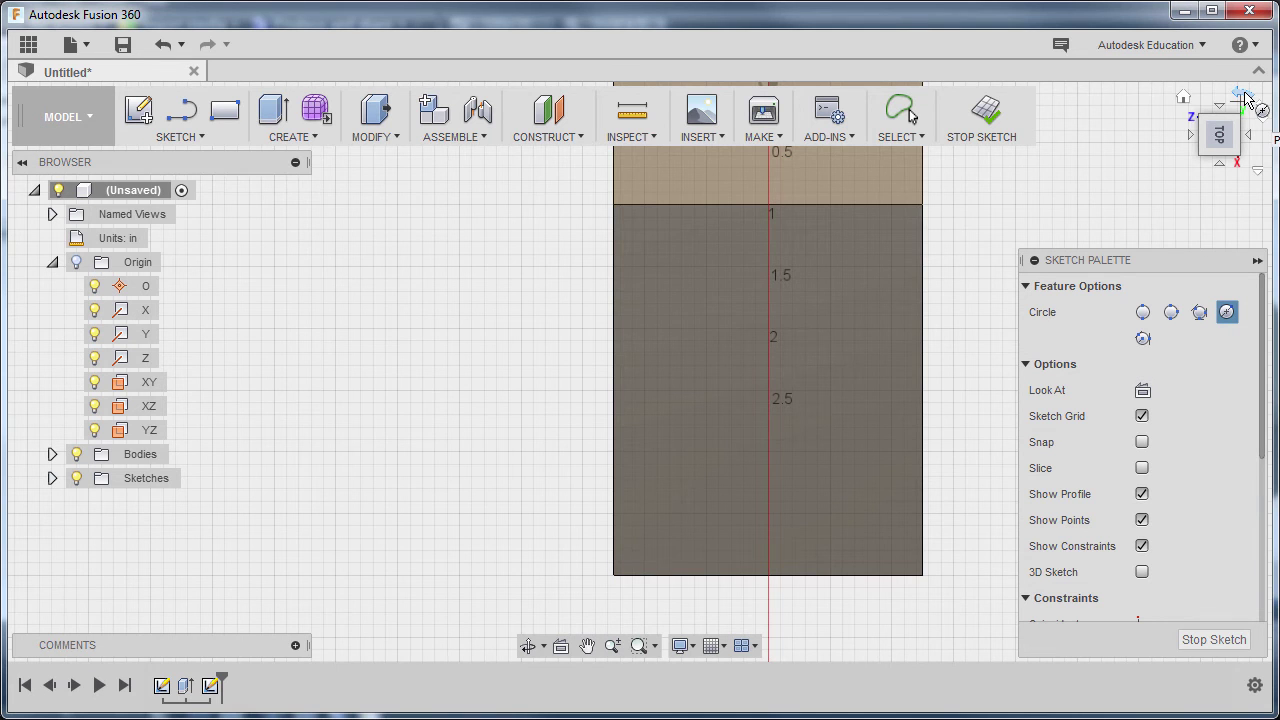
pyautogui.click(1245, 98)
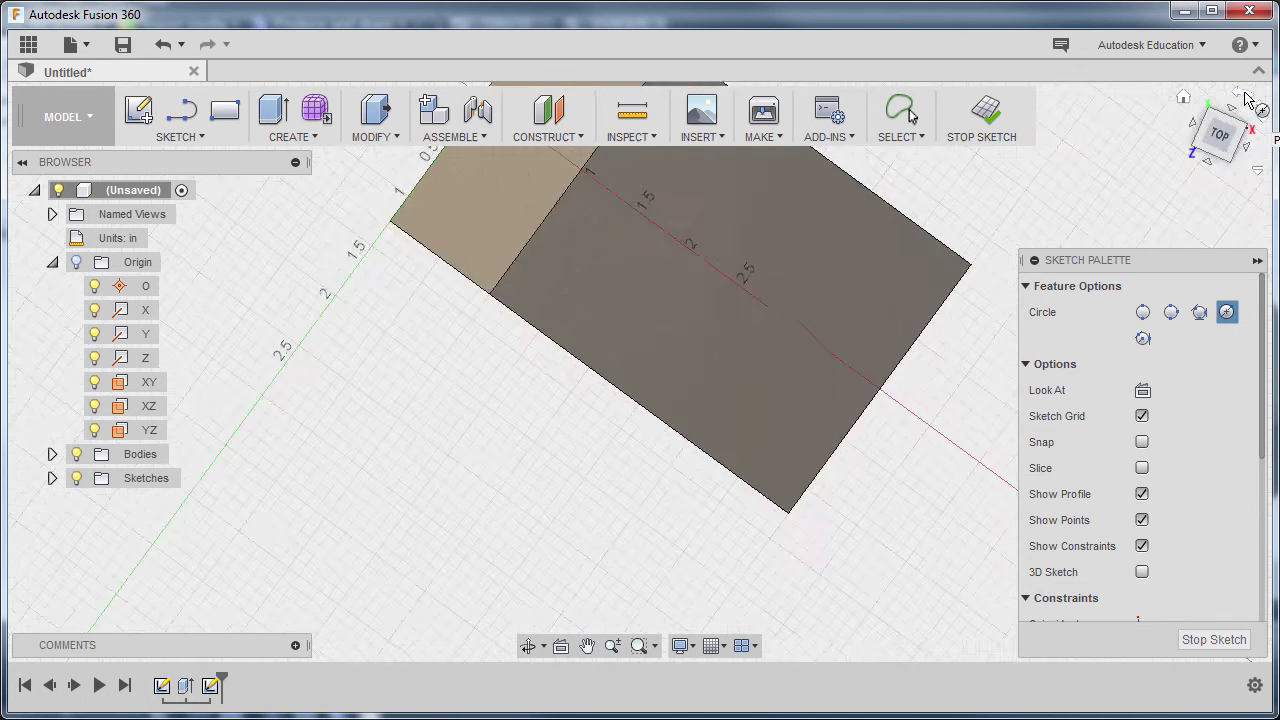
pyautogui.moveTo(443, 243); pyautogui.dragTo(485, 335, button='middle')
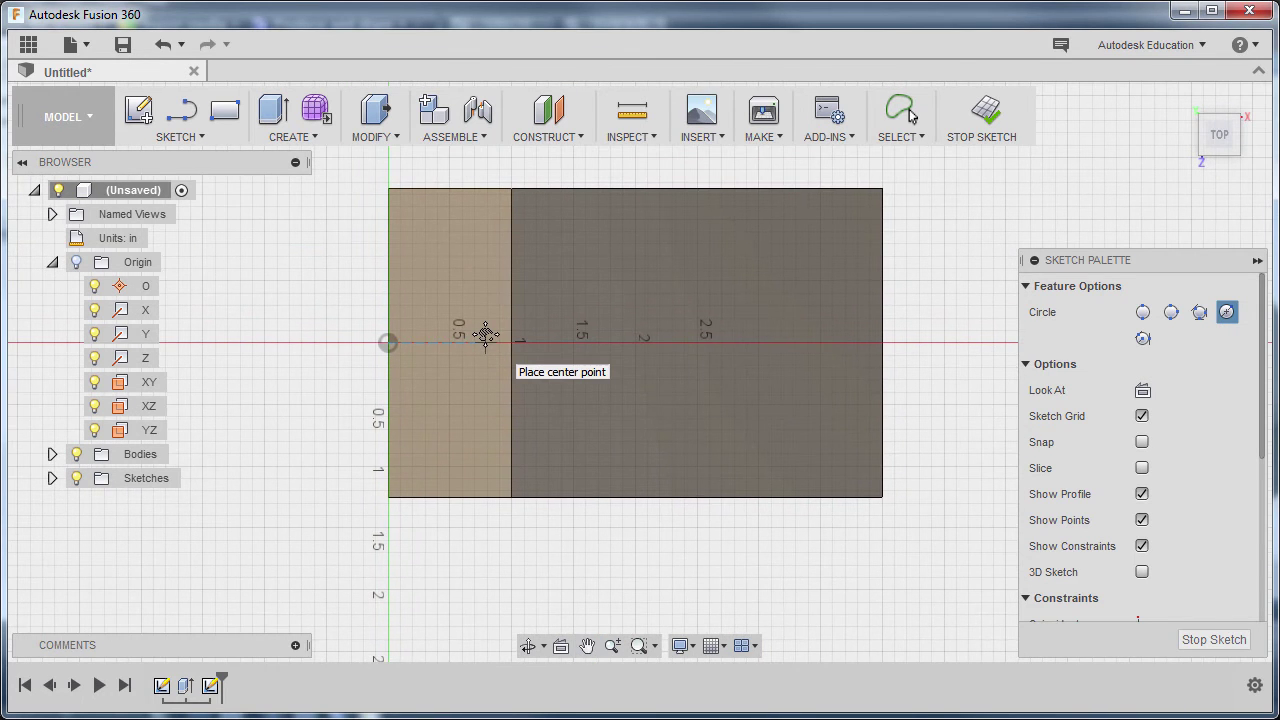
# Draw a 0.562 in diameter circle centered about 0.48 in from the face's long outer edge, and move its diameter label outside the circle
pyautogui.click(448, 385)
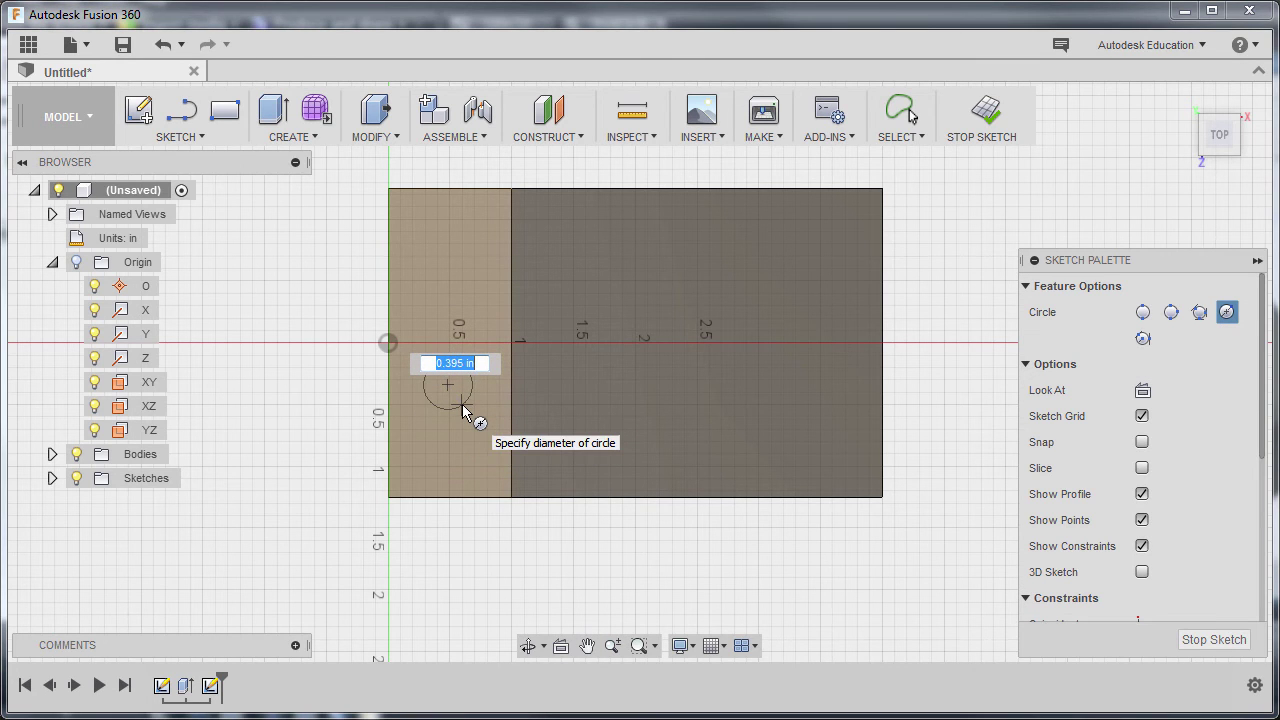
pyautogui.write('.562')
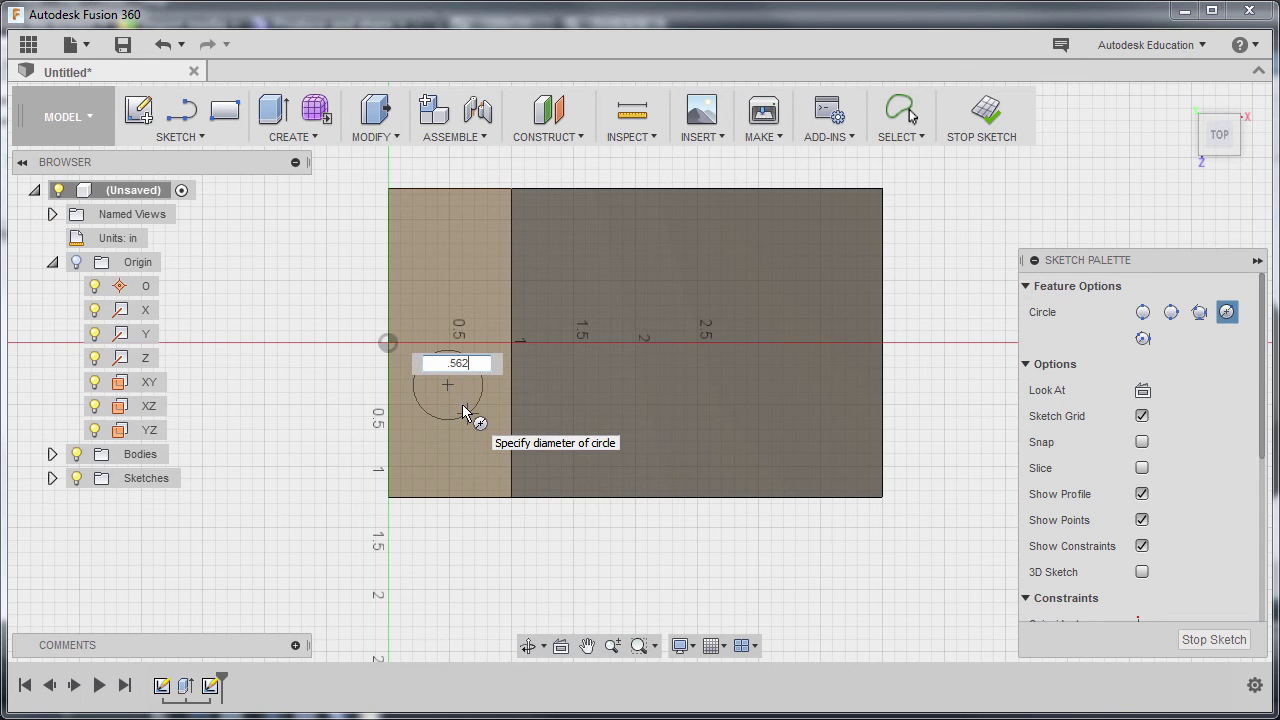
pyautogui.press('Return')
pyautogui.press('Escape')
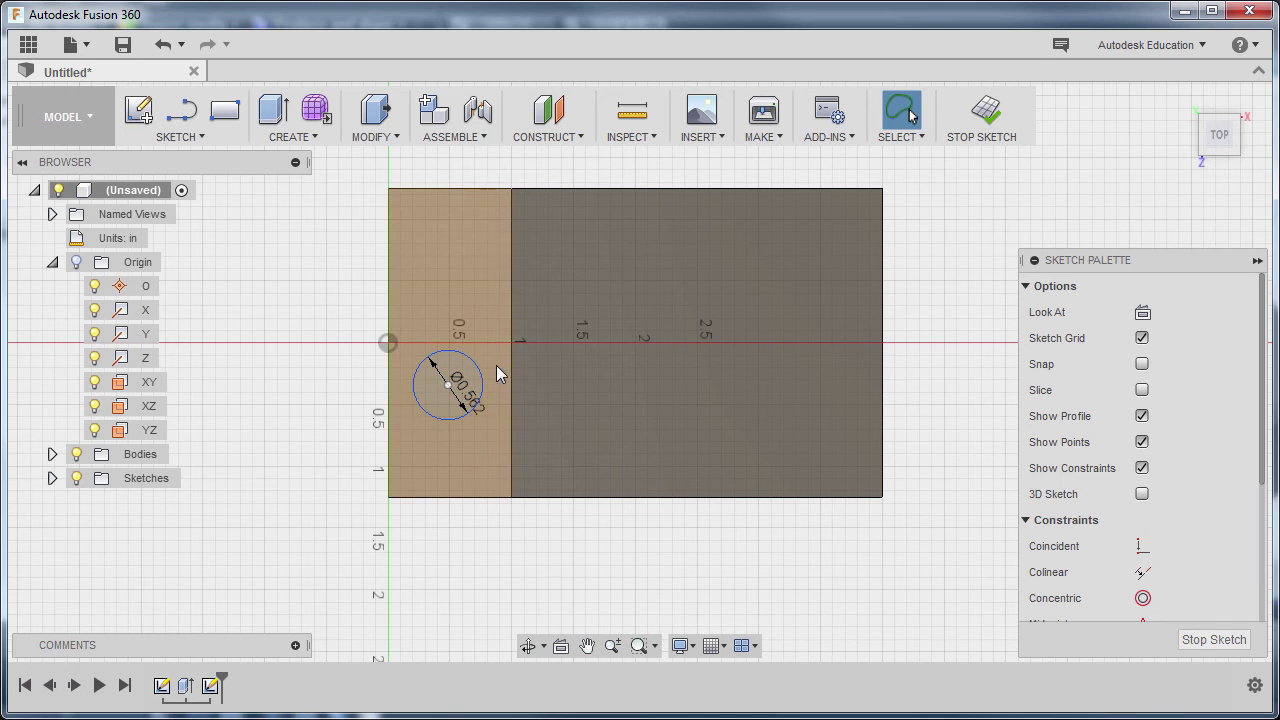
pyautogui.moveTo(467, 396); pyautogui.dragTo(541, 290)
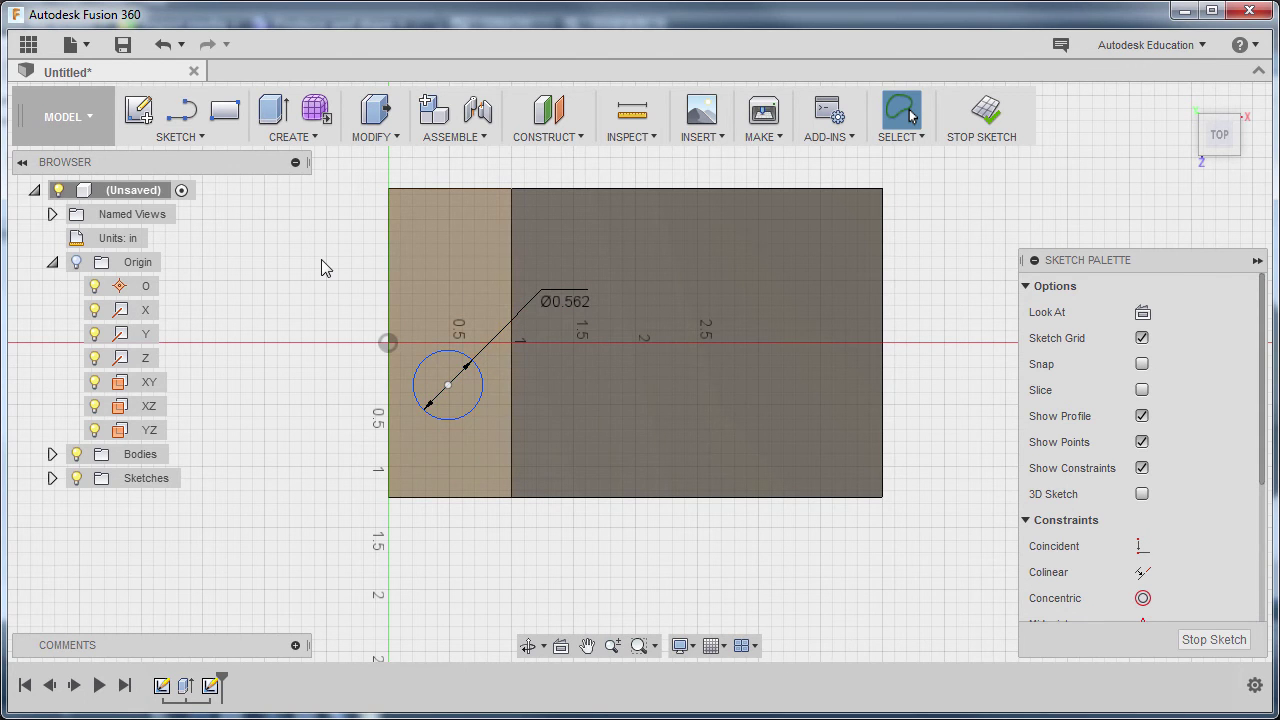
# Add a 0.5 in dimension between the top face's long outer edge and the circle's center, placed beyond the body's outline
pyautogui.press('d')
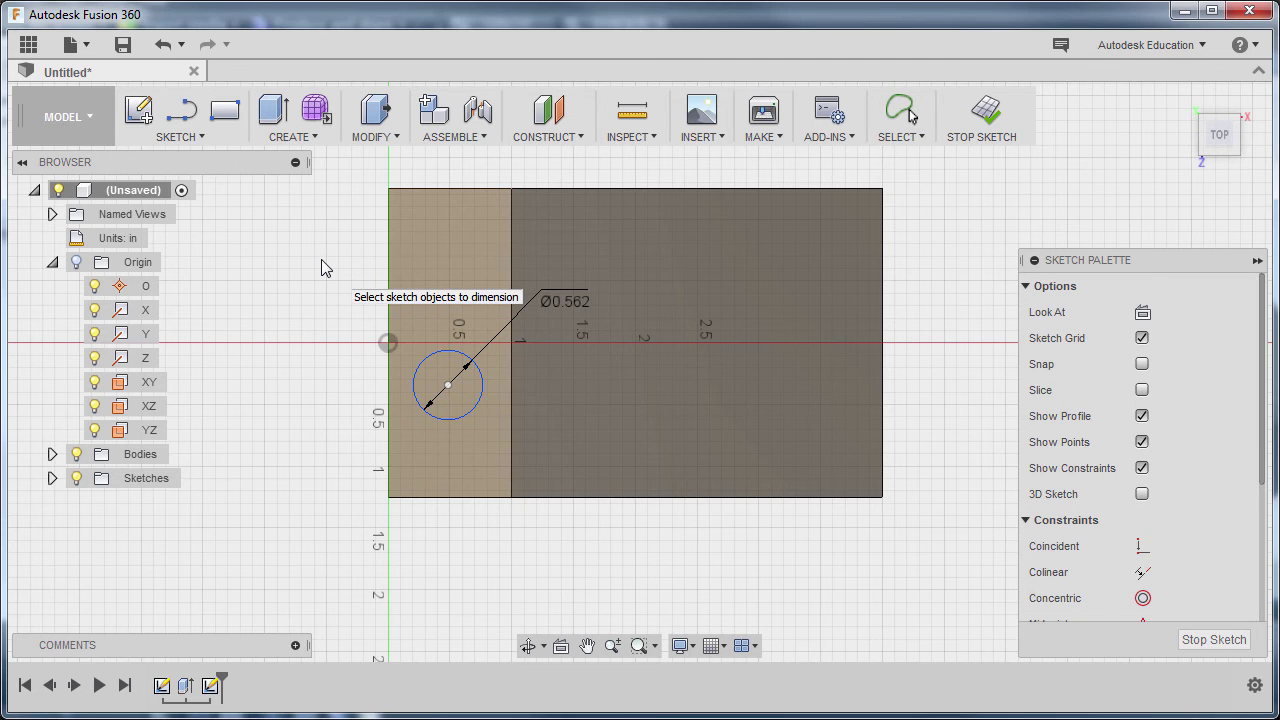
pyautogui.click(387, 388)
pyautogui.click(448, 385)
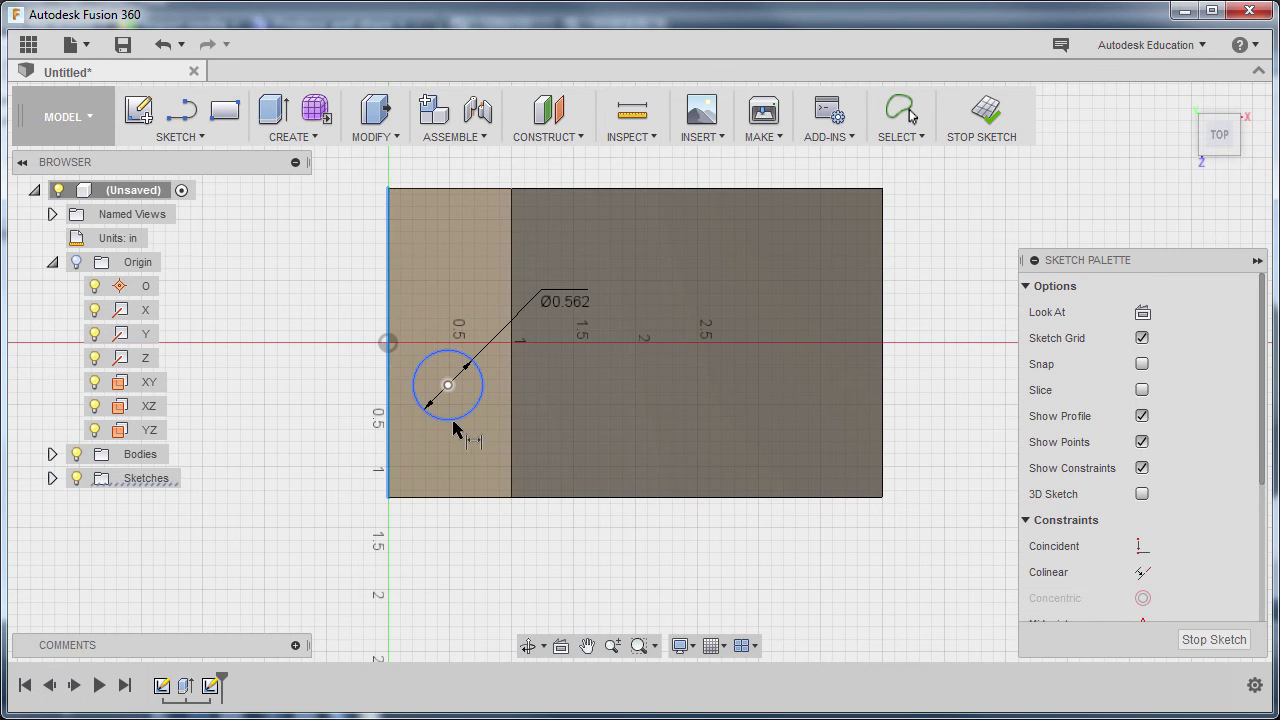
pyautogui.press('Escape')
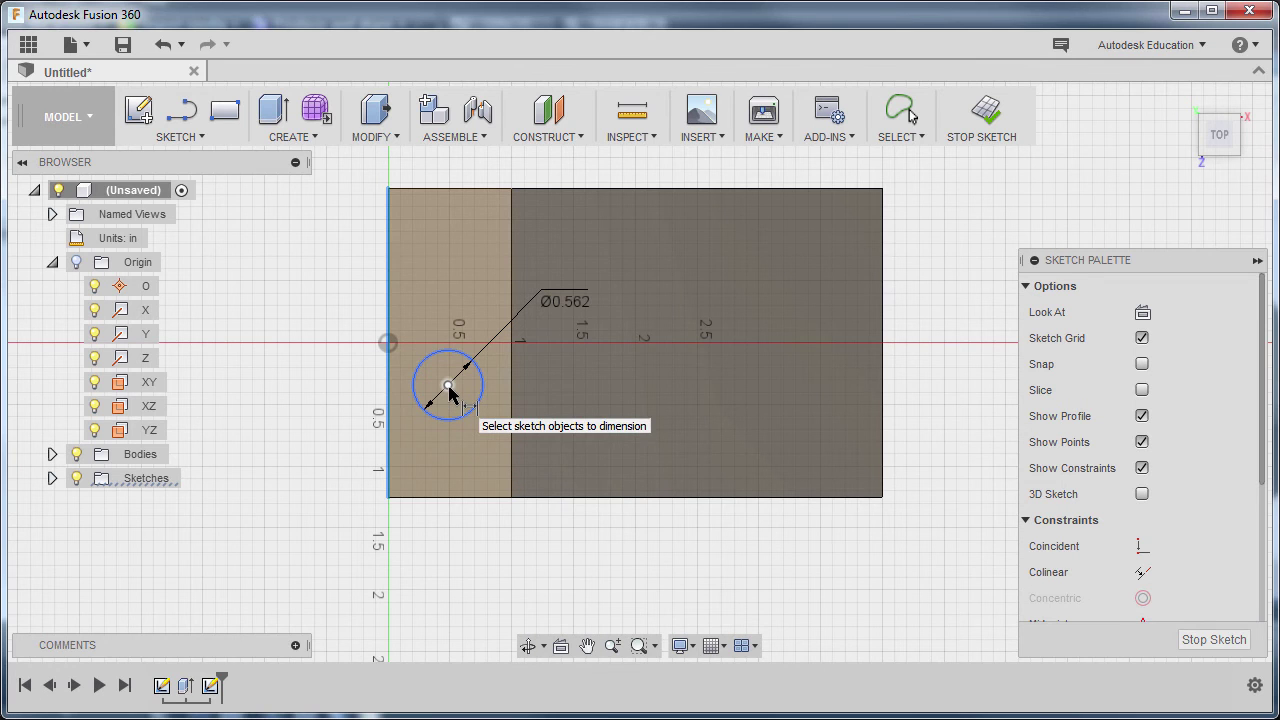
pyautogui.click(448, 387)
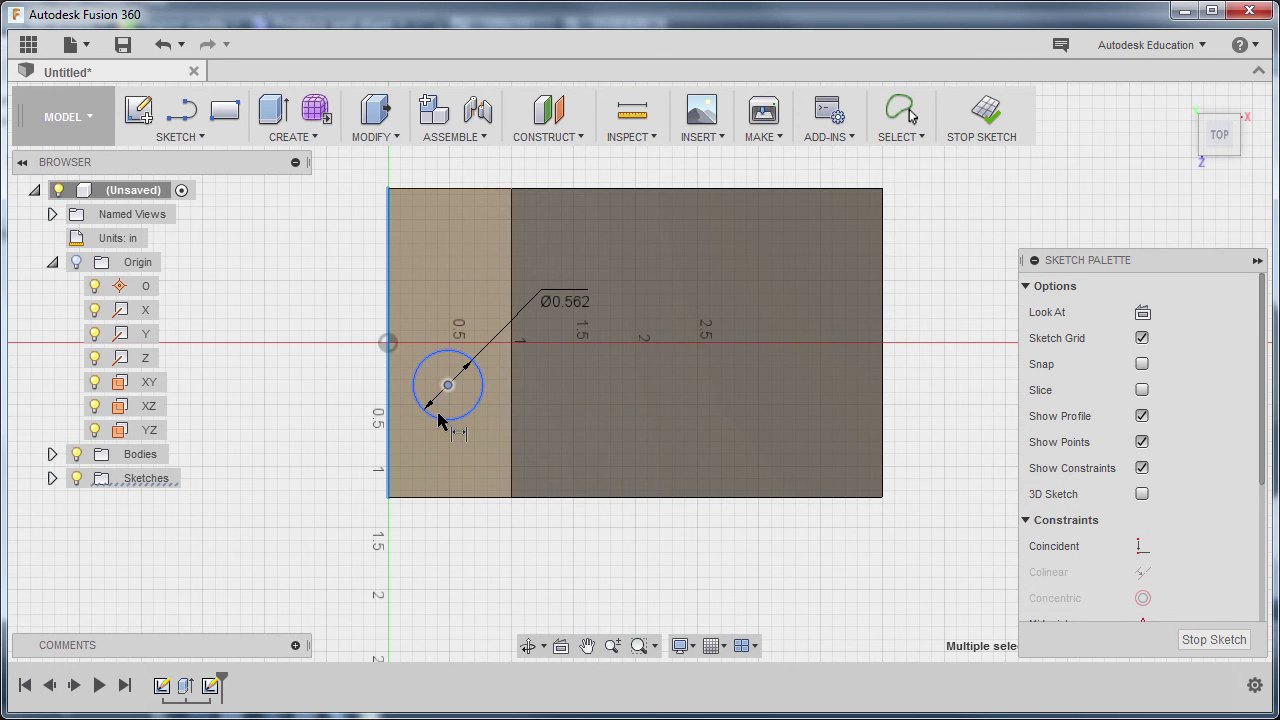
pyautogui.press('Escape')
pyautogui.click(448, 385)
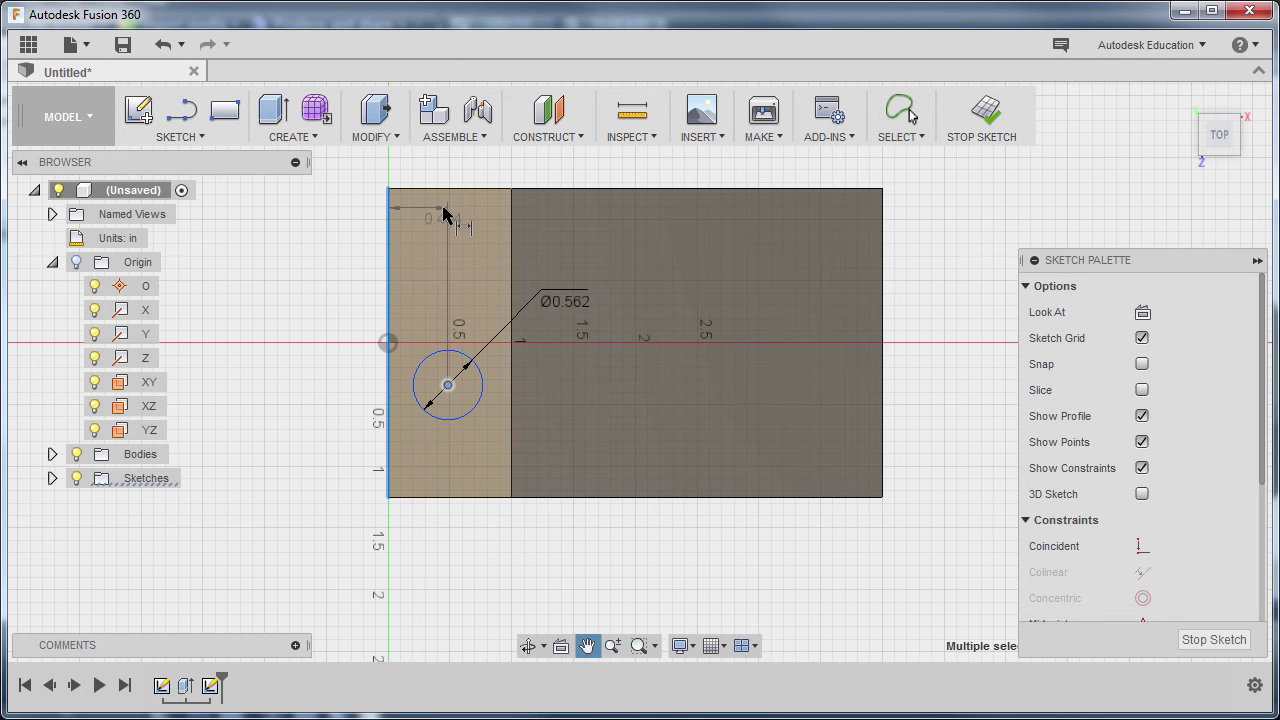
pyautogui.moveTo(443, 214)
pyautogui.mouseDown(button='middle')
pyautogui.moveTo(470, 306)
pyautogui.moveTo(483, 301)
pyautogui.mouseUp(button='middle')
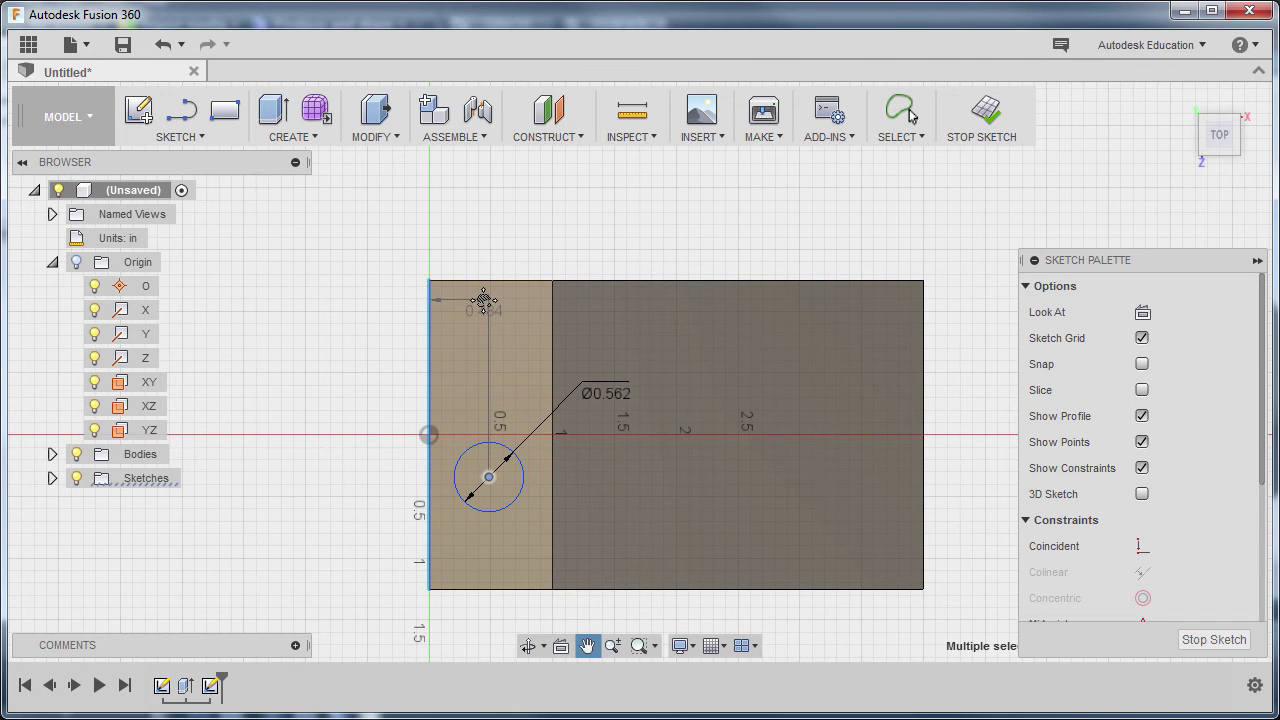
pyautogui.moveTo(484, 300); pyautogui.dragTo(457, 237)
pyautogui.click(459, 230)
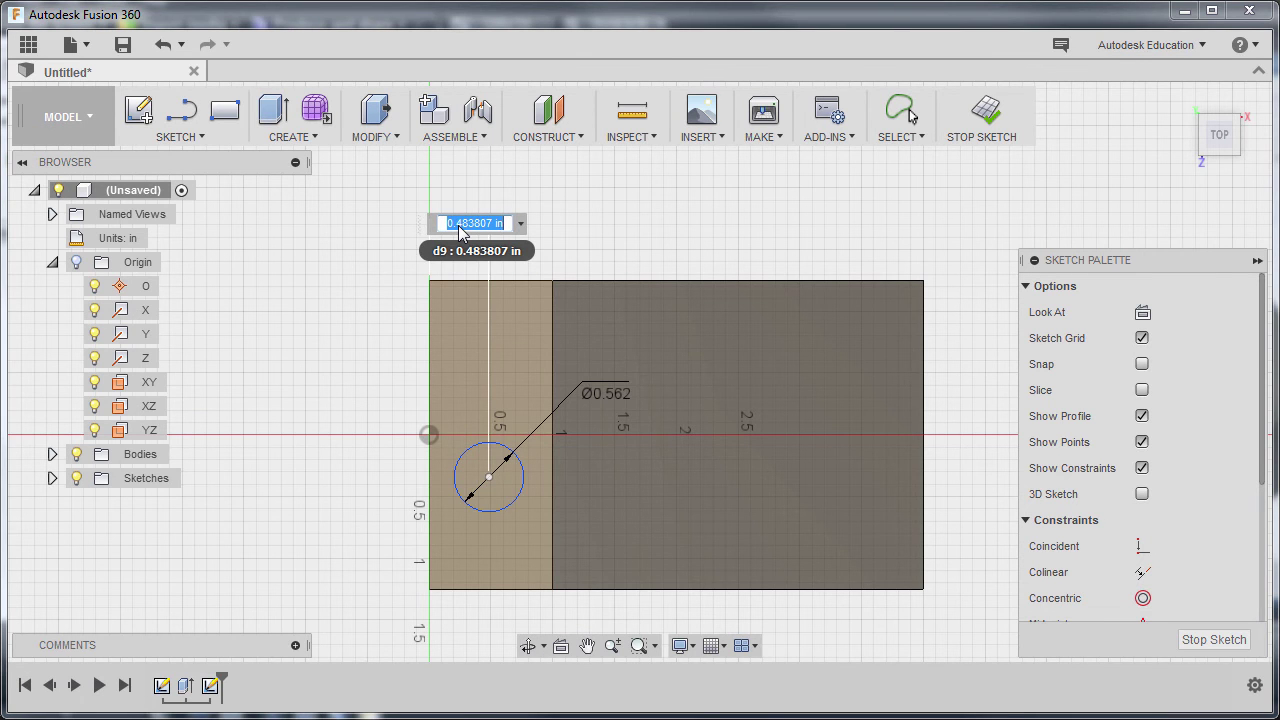
pyautogui.write('.5')
pyautogui.press('Return')
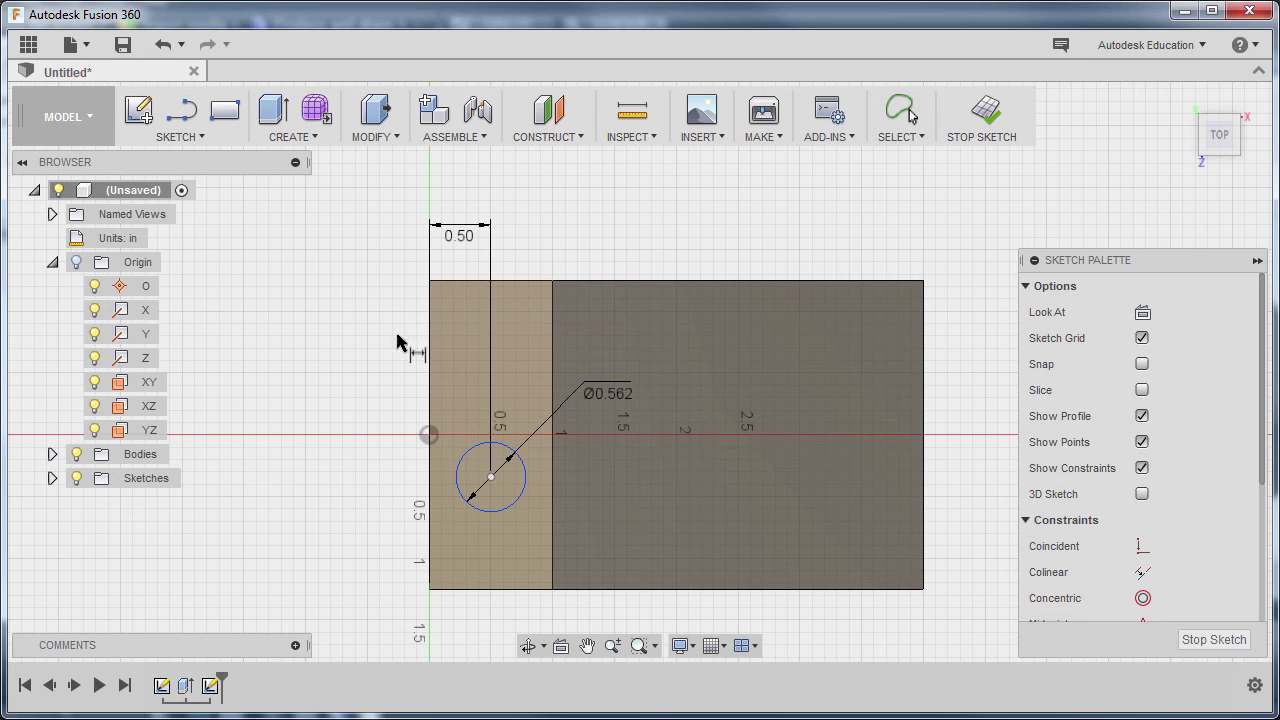
# Add a 1.25 in dimension between the circle's center and the lower short edge of the top face
pyautogui.click(421, 433)
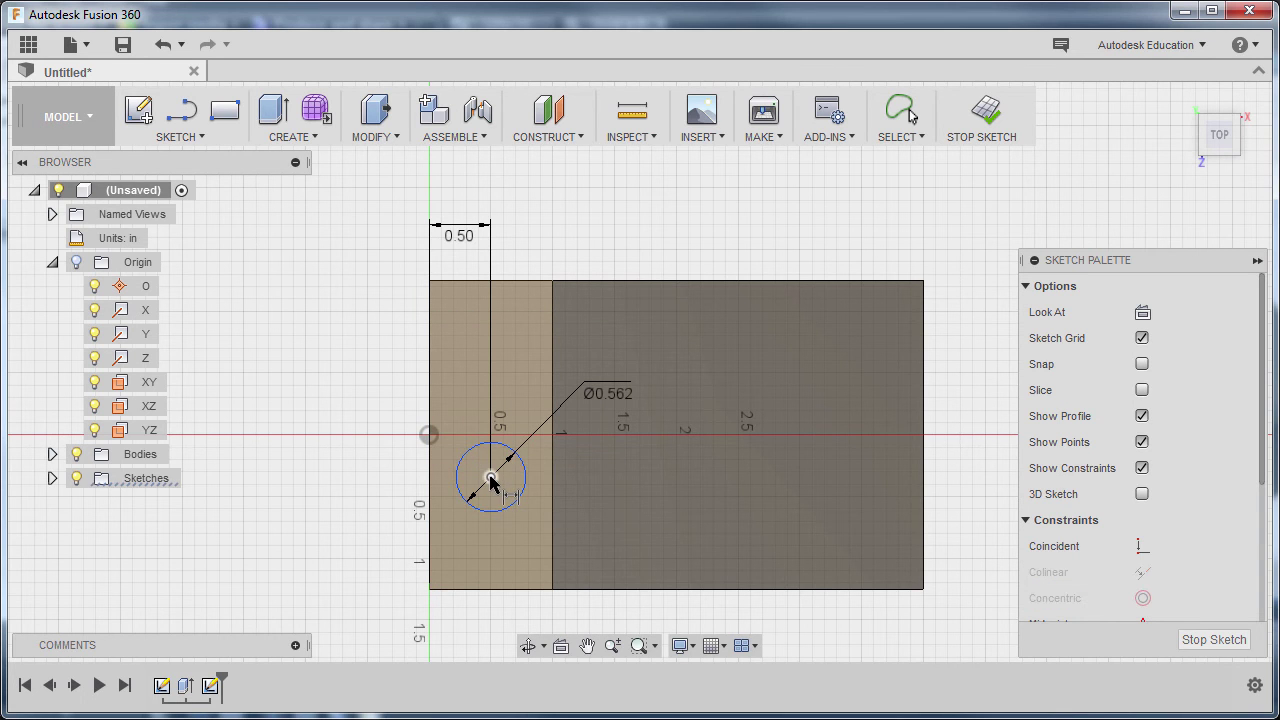
pyautogui.click(487, 590)
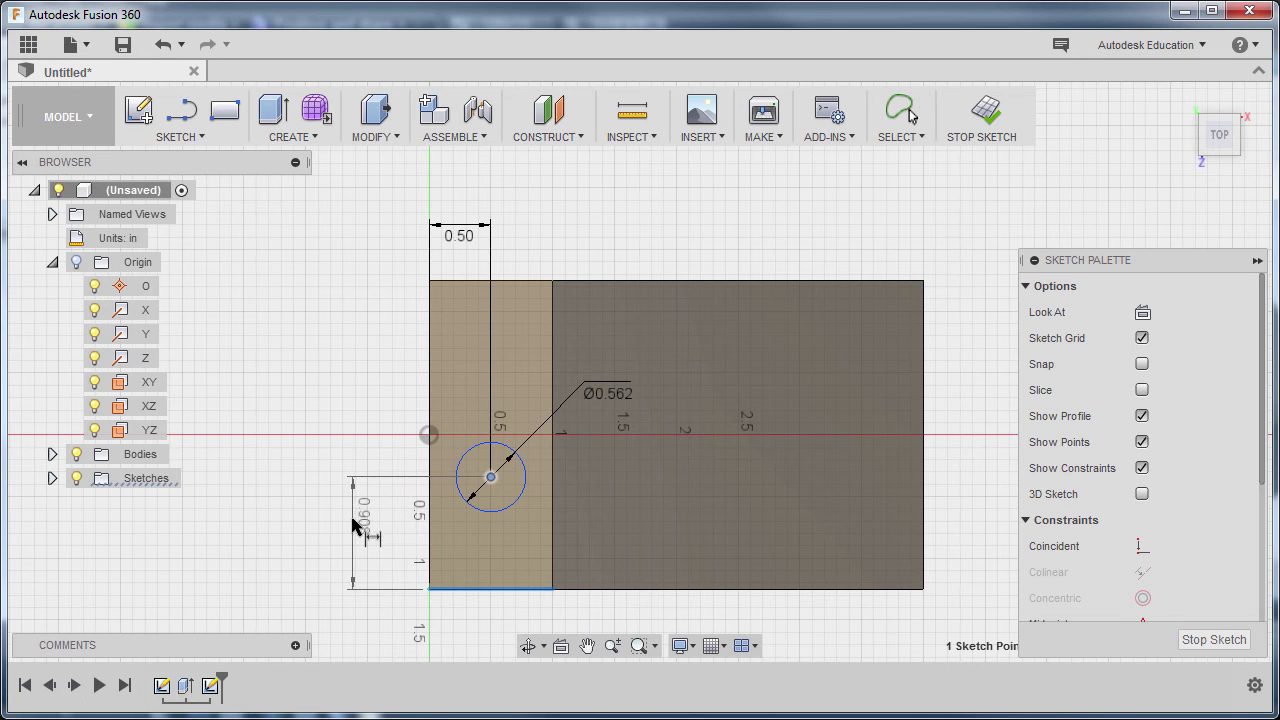
pyautogui.click(352, 531)
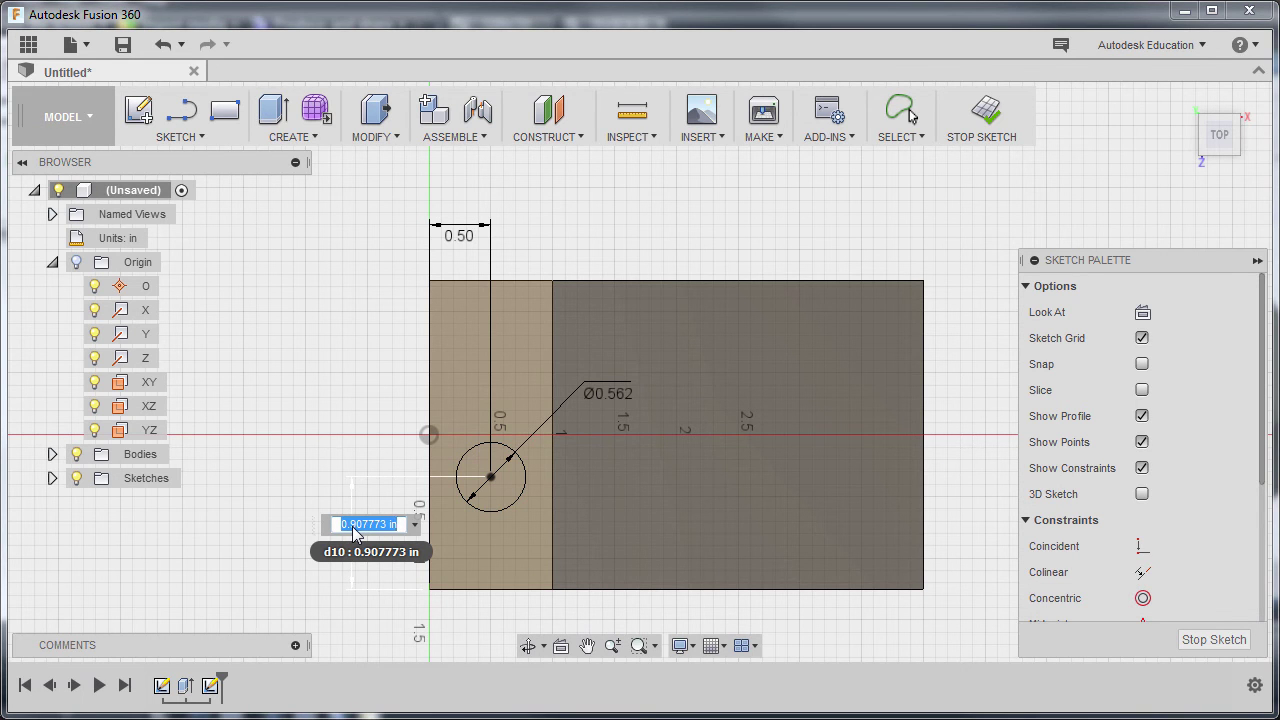
pyautogui.write('1.25')
pyautogui.press('Return')
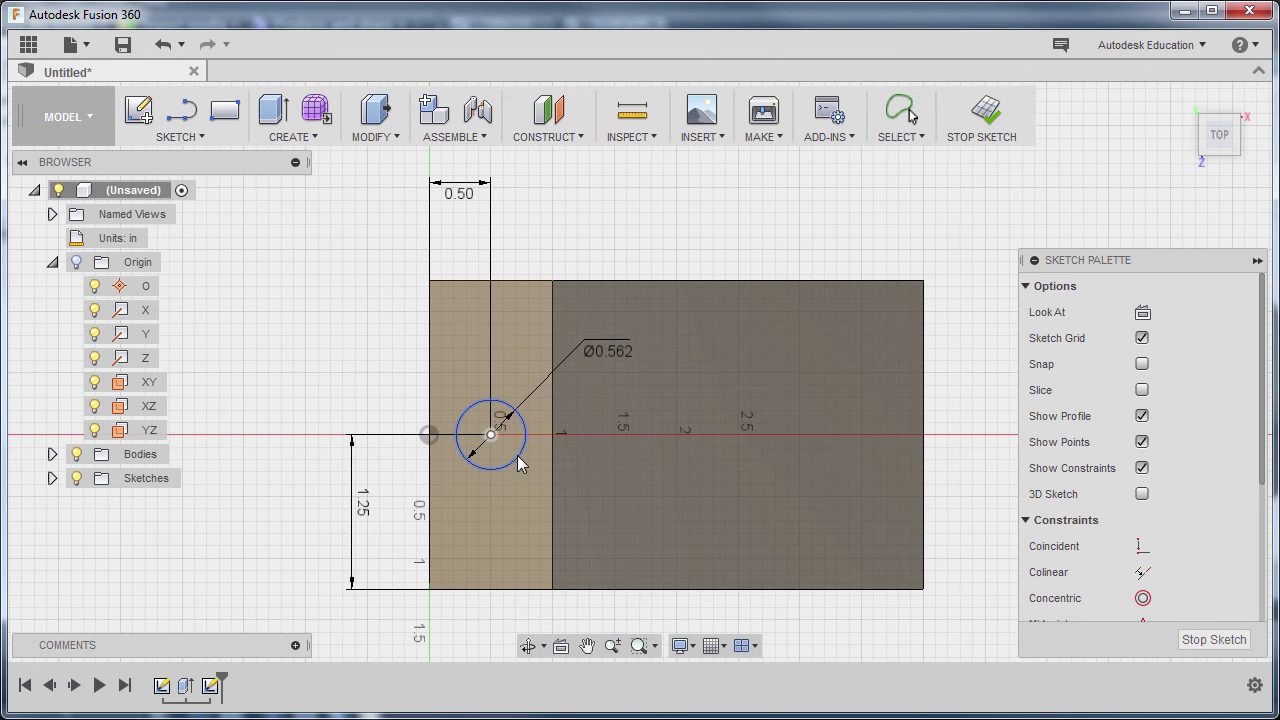
pyautogui.press('Escape')
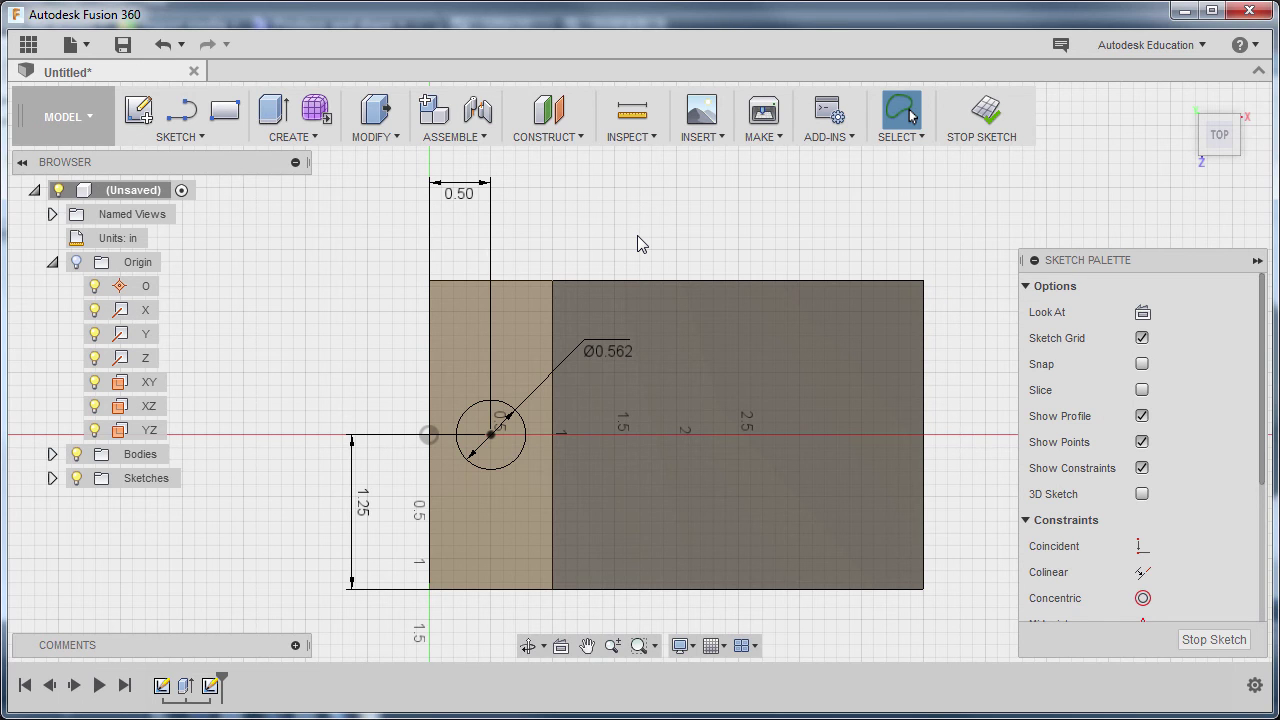
# Extrude the circle profile -1.5 in as a cut down into the body
pyautogui.press('e')
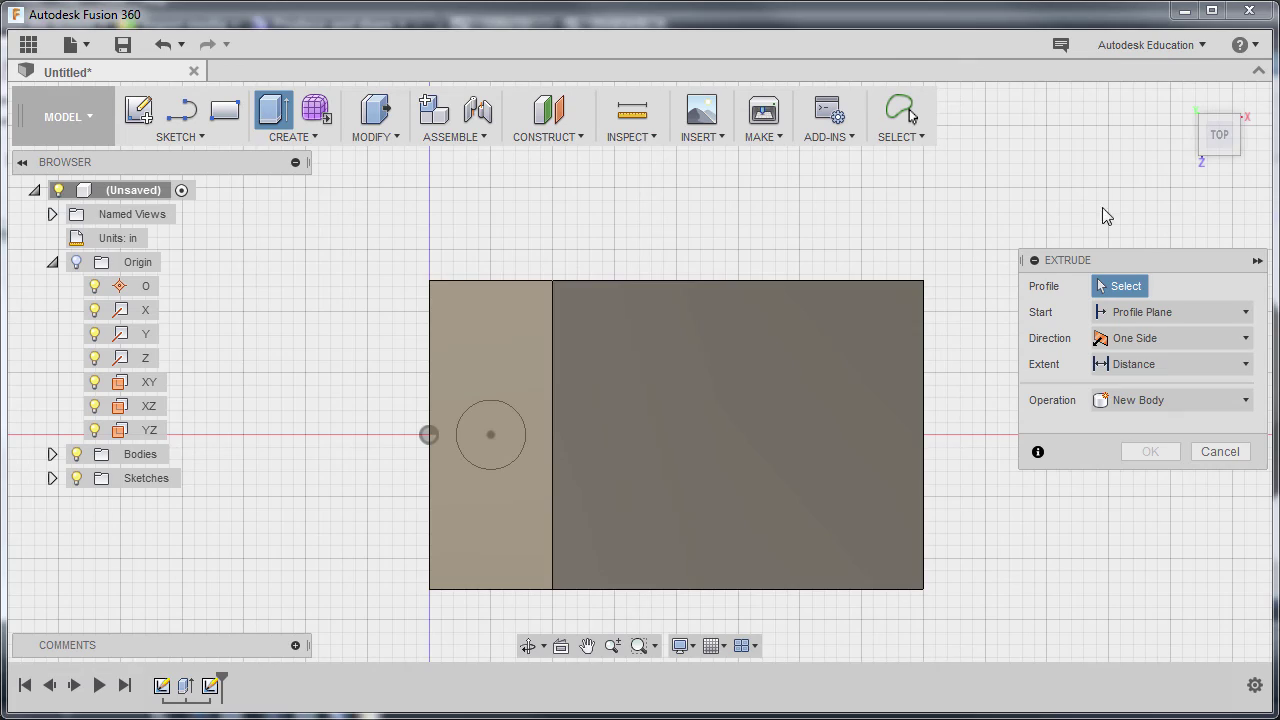
pyautogui.click(1184, 97)
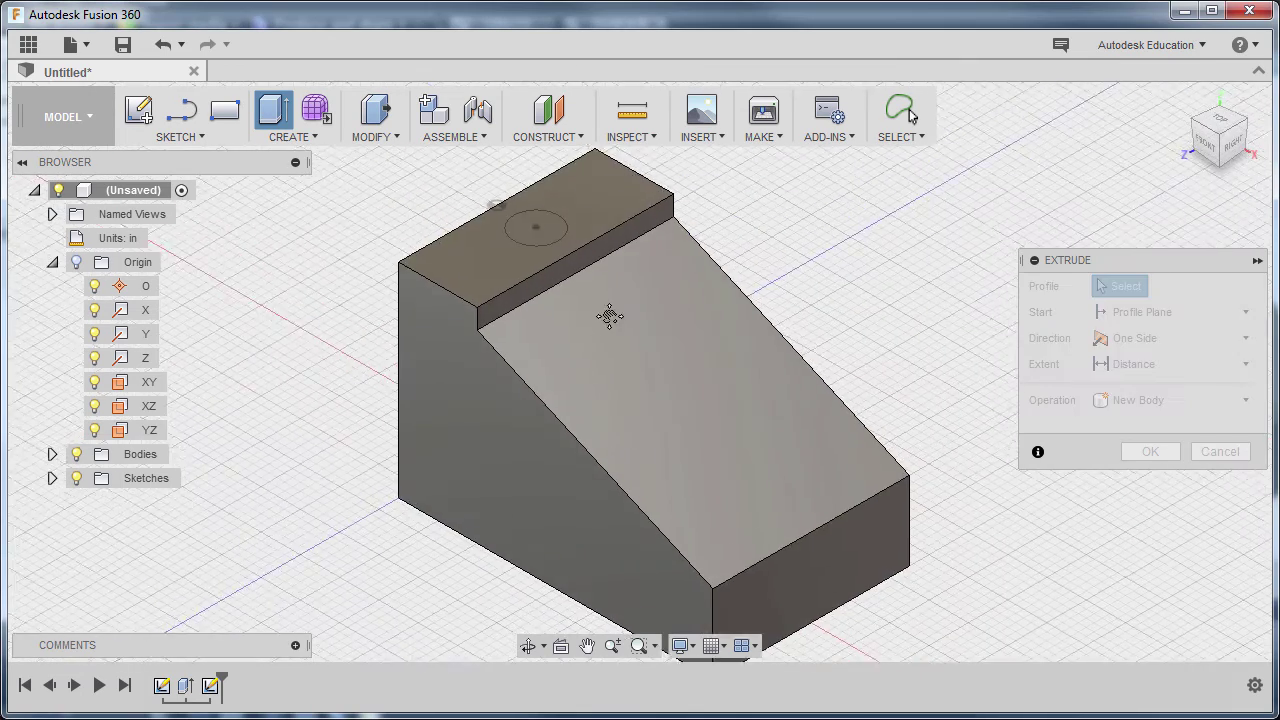
pyautogui.moveTo(609, 316); pyautogui.dragTo(651, 414, button='middle')
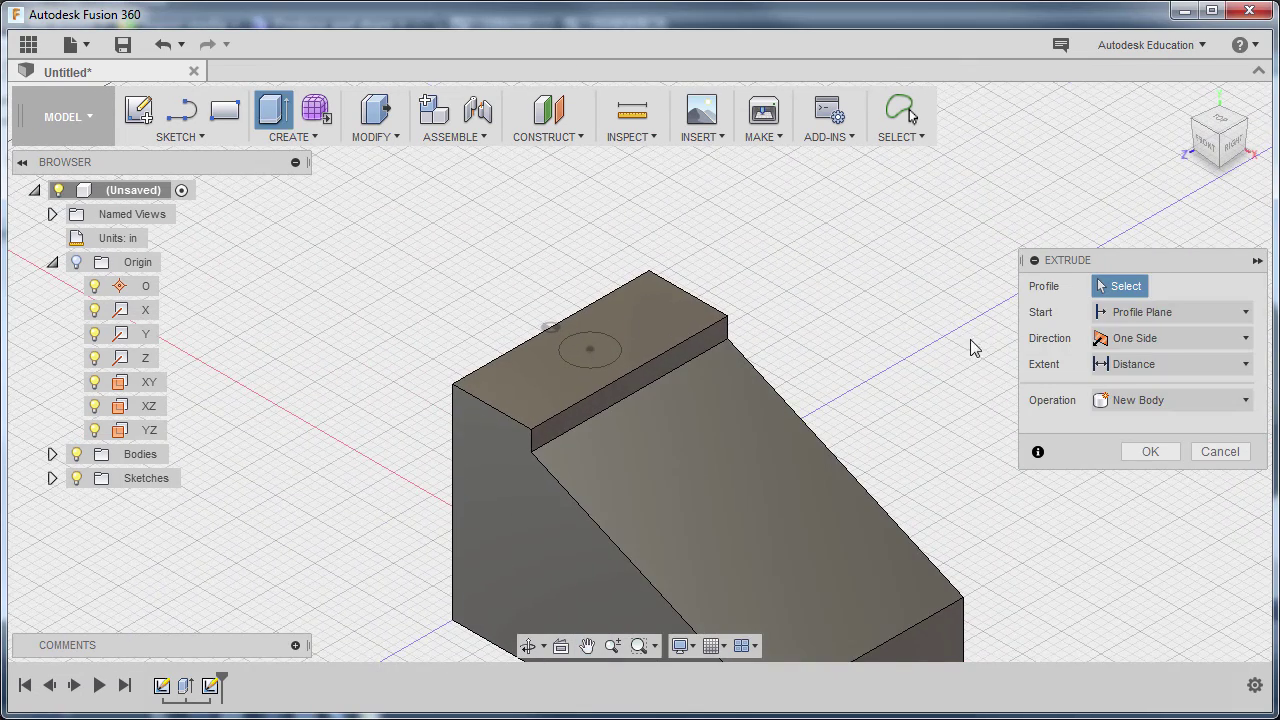
pyautogui.click(608, 350)
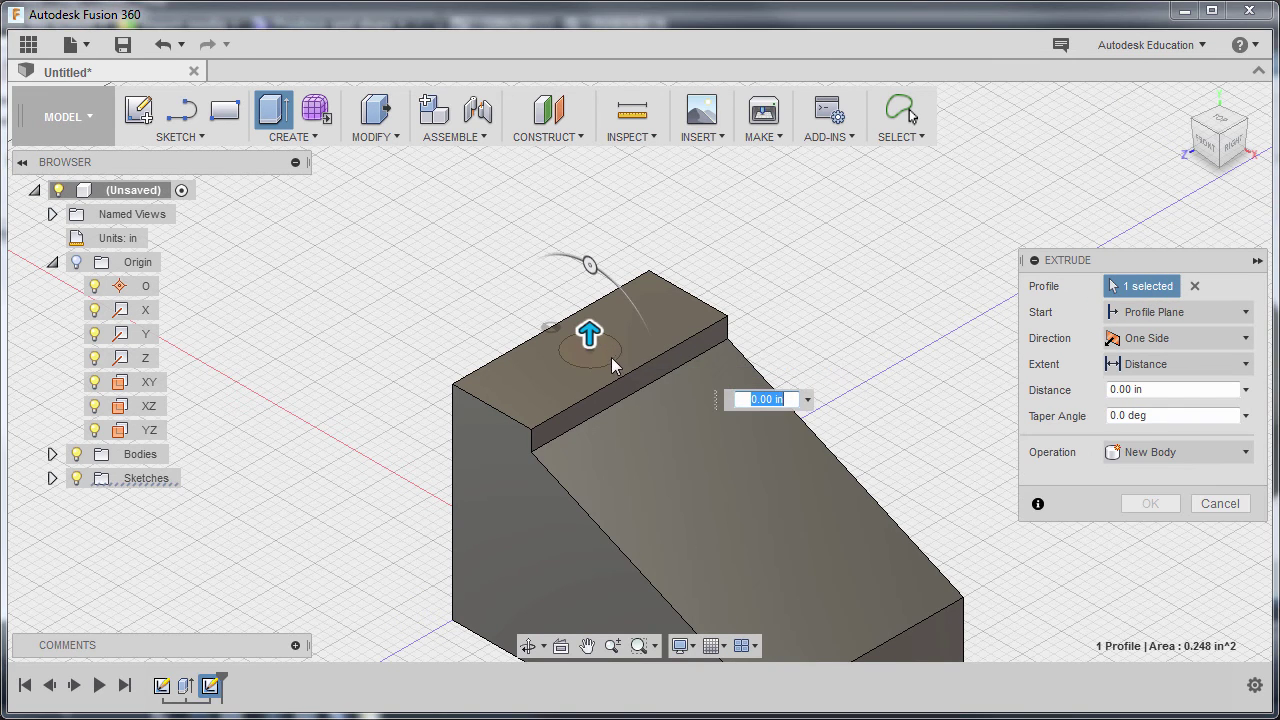
pyautogui.moveTo(589, 330); pyautogui.dragTo(596, 396)
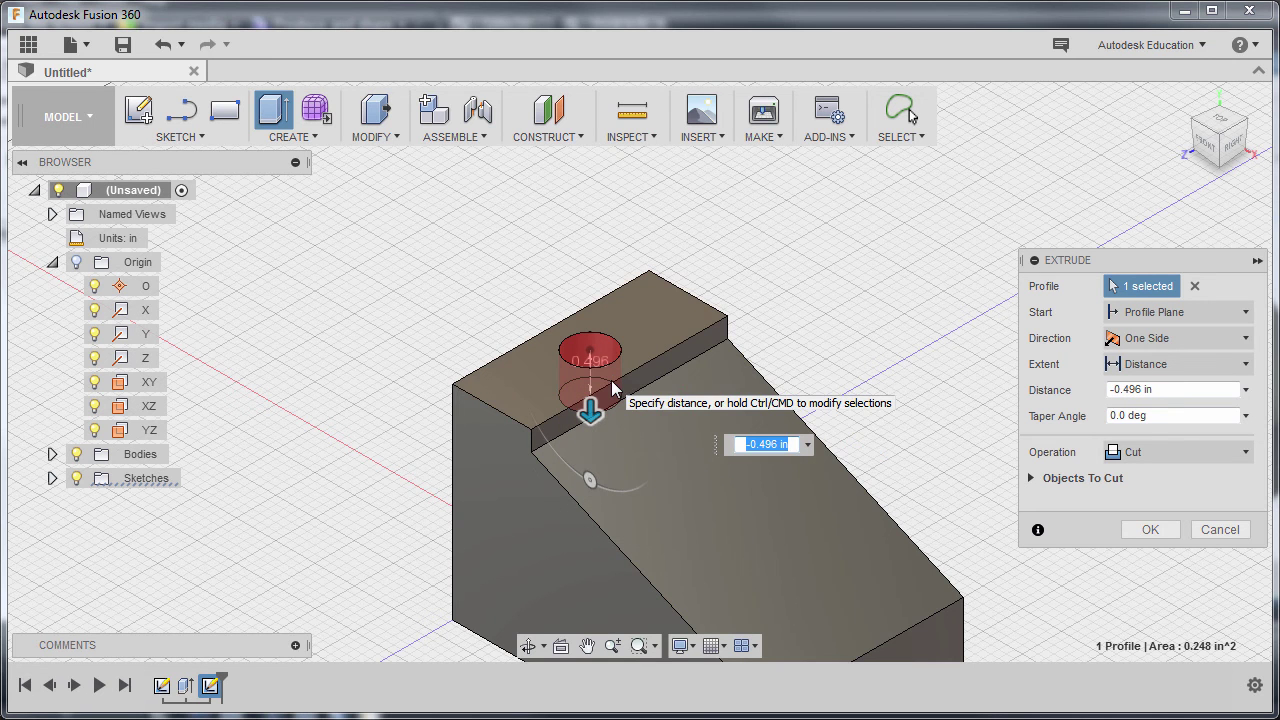
pyautogui.click(1178, 390)
pyautogui.write('-1.5')
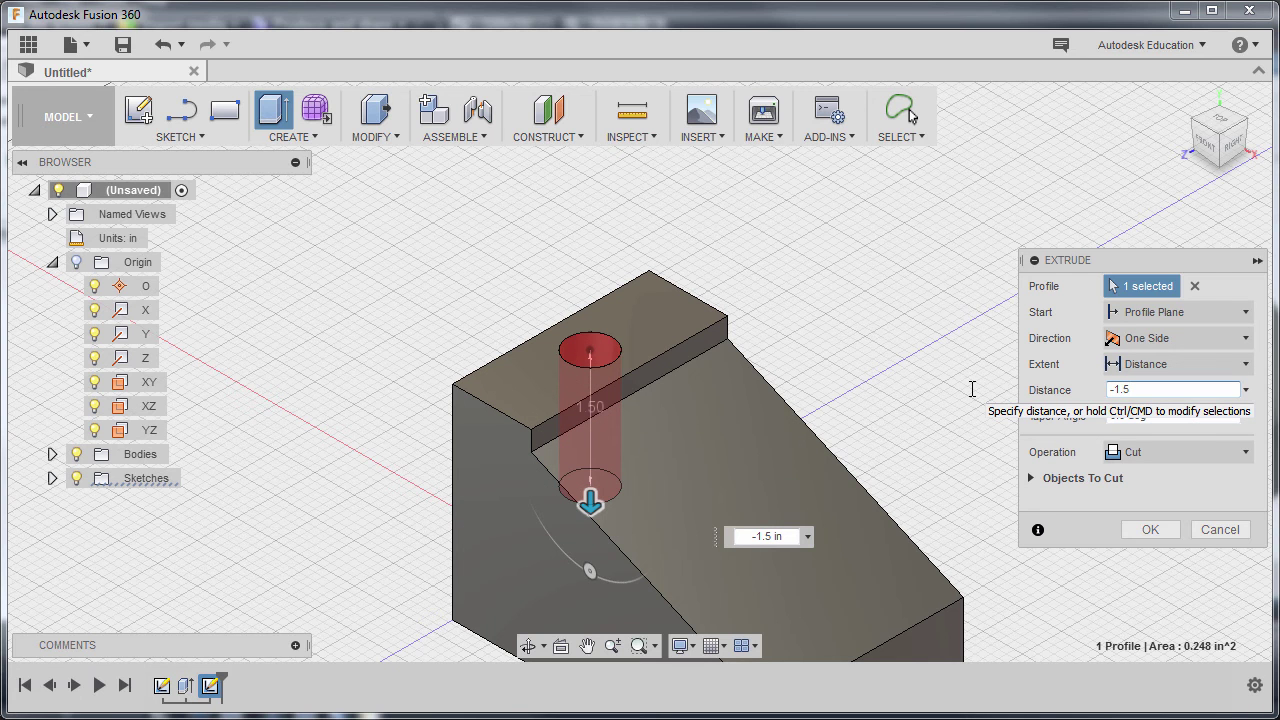
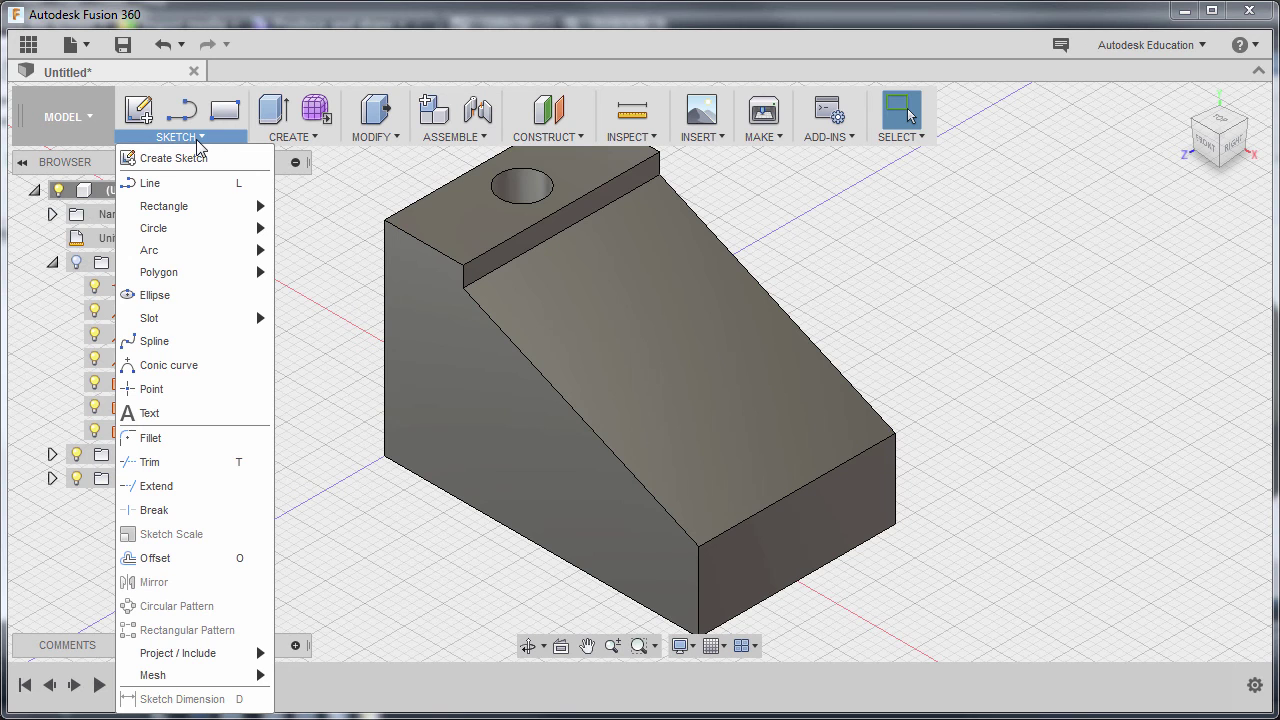
# Start a sketch on the small end face and place a point on its upper edge, about 0.51 in from the rear vertical edge
pyautogui.click(196, 396)
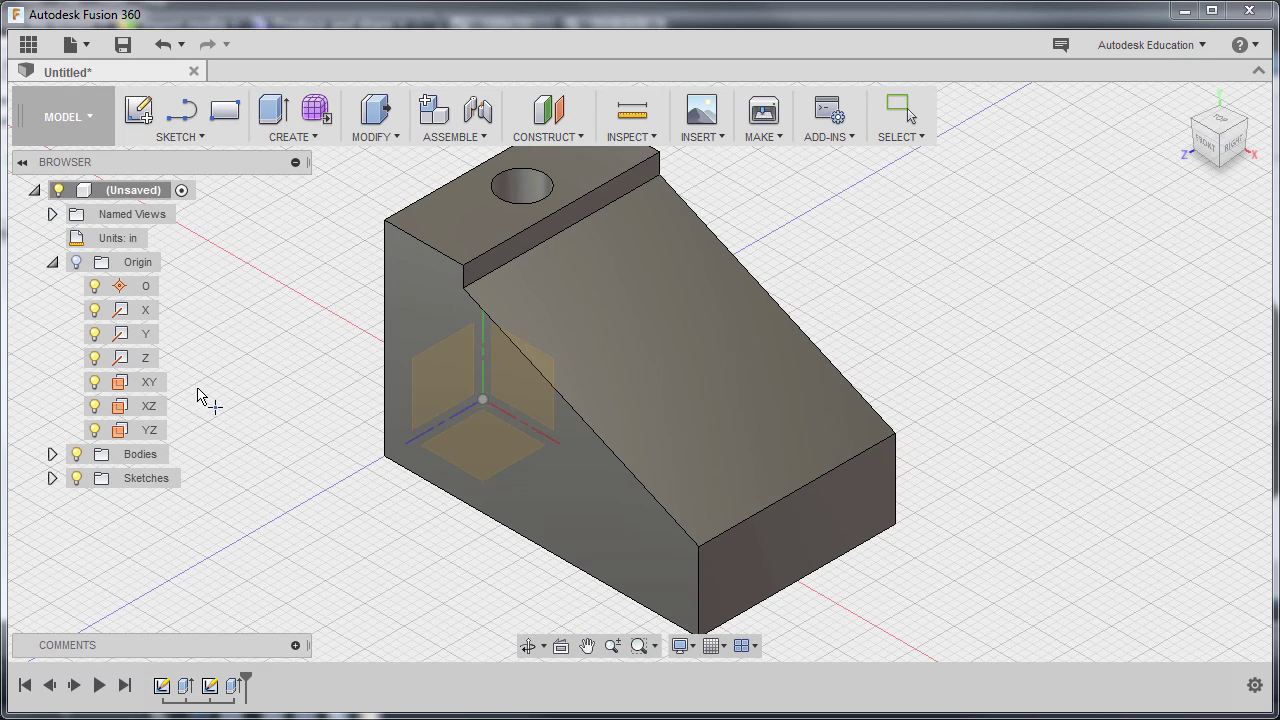
pyautogui.click(868, 517)
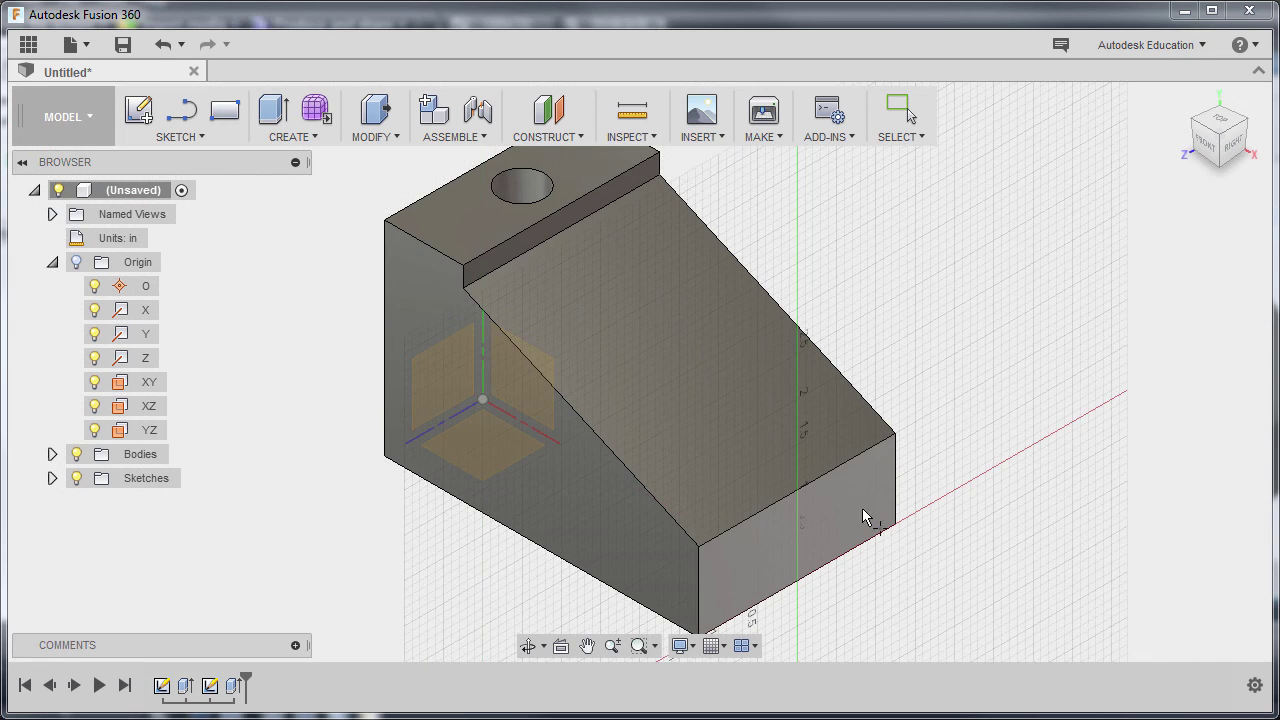
pyautogui.click(856, 517)
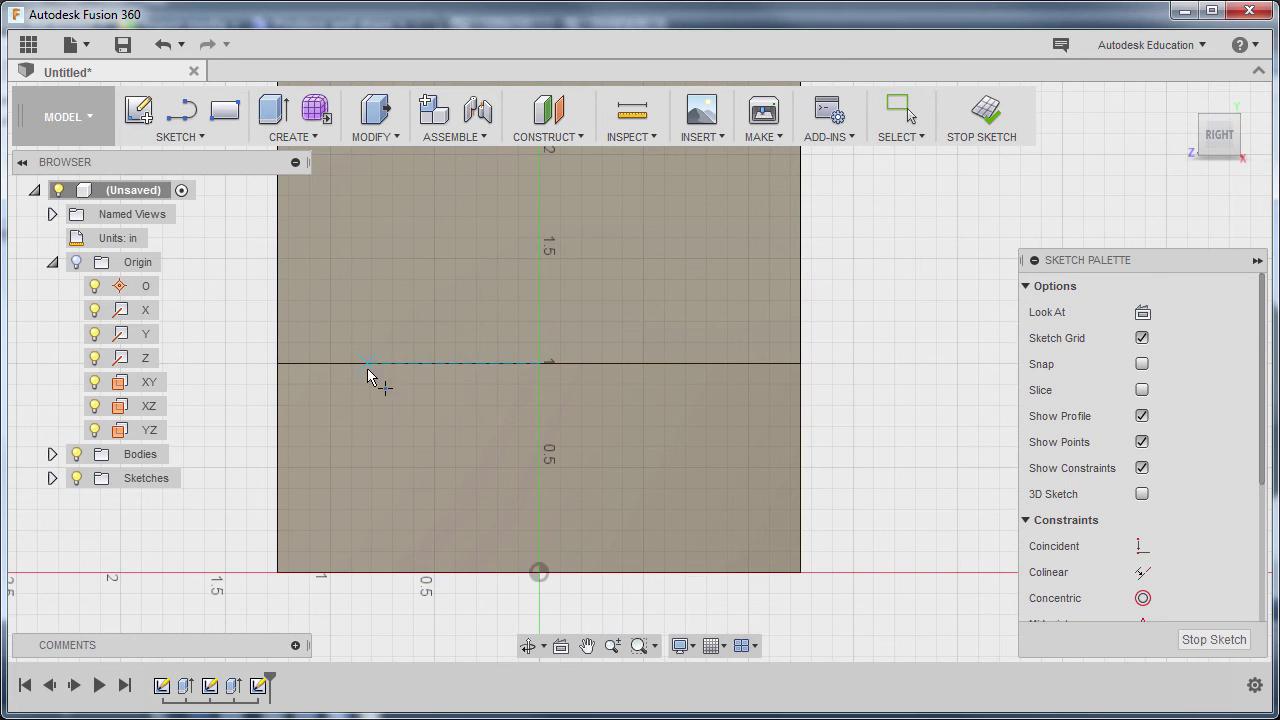
pyautogui.click(692, 366)
pyautogui.press('Escape')
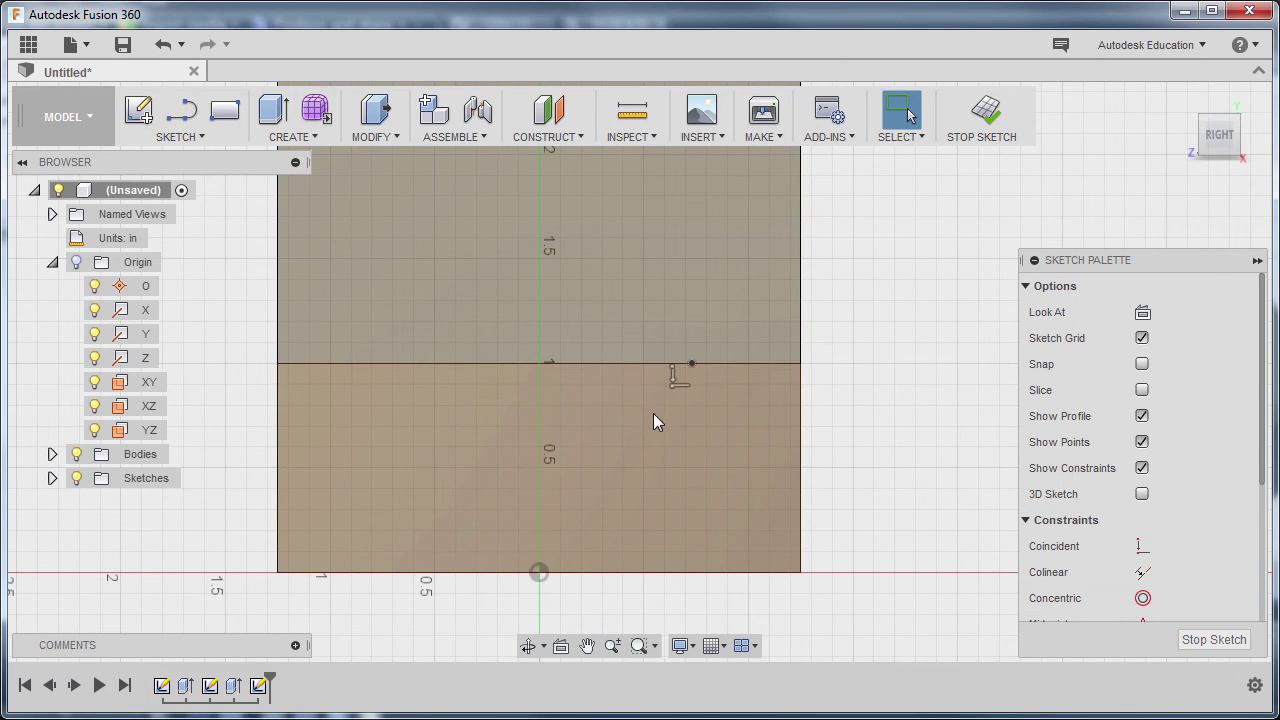
pyautogui.moveTo(621, 395)
pyautogui.keyDown('shift'); pyautogui.mouseDown(button='middle')
pyautogui.moveTo(669, 400)
pyautogui.moveTo(712, 427)
pyautogui.moveTo(680, 425)
pyautogui.mouseUp(button='middle'); pyautogui.keyUp('shift')
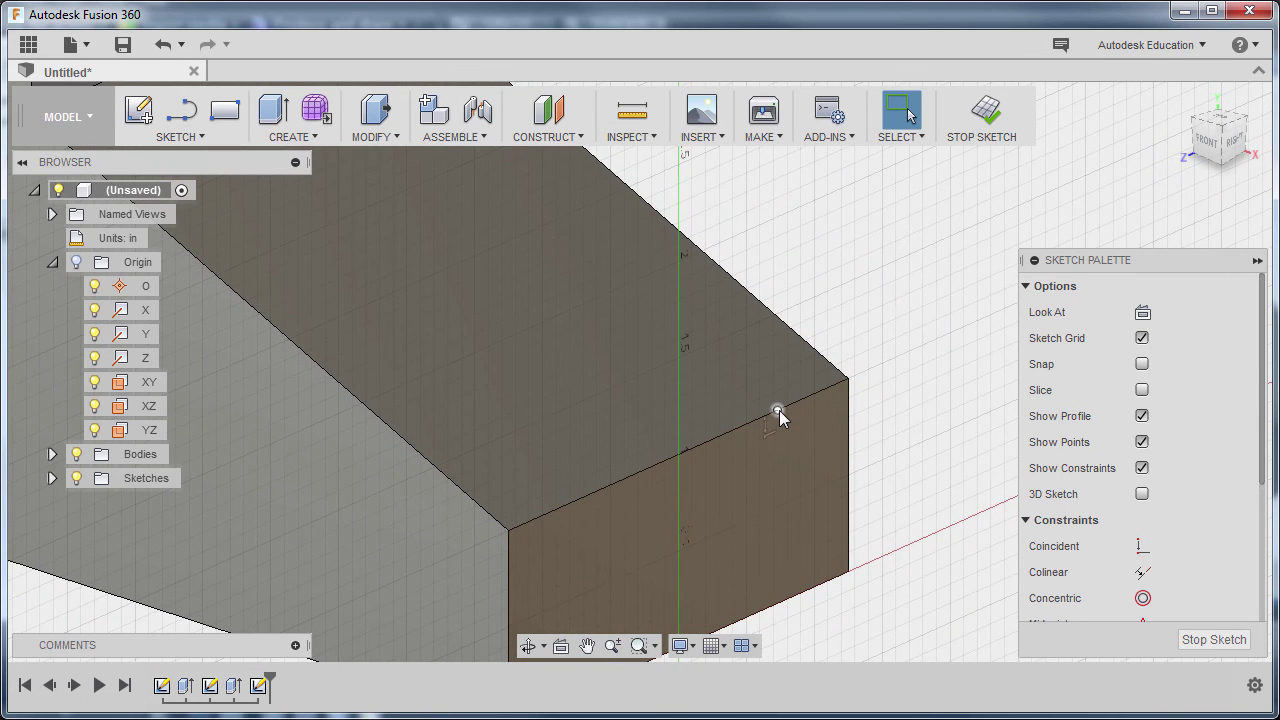
pyautogui.press('l')
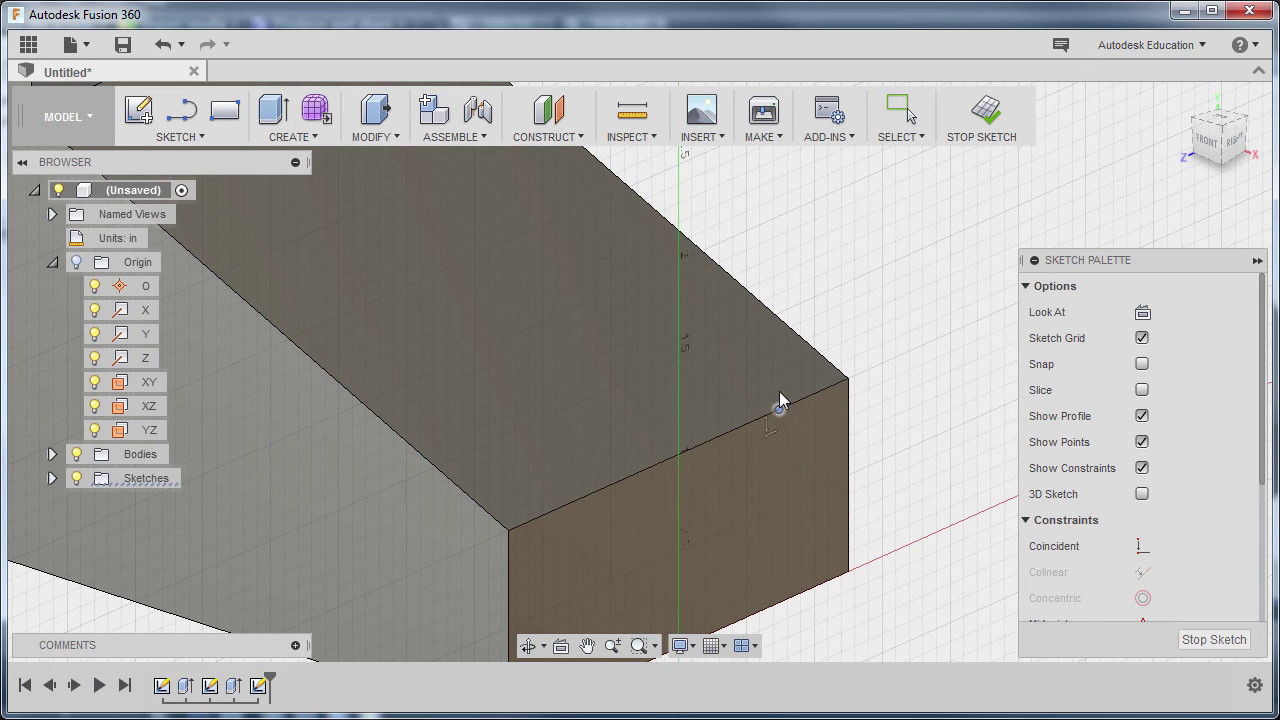
pyautogui.press('Escape')
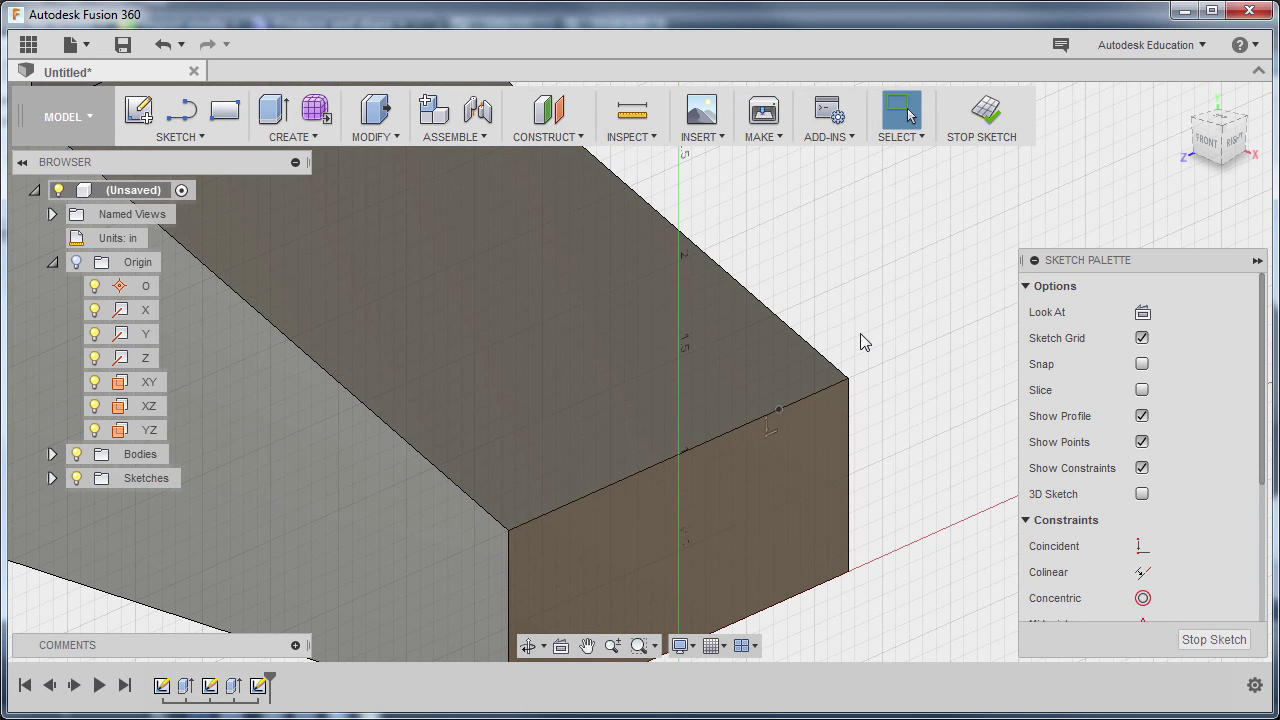
# Add a 0.5 in dimension between the point and the end face's rear vertical edge, placed below the face, and finish the sketch
pyautogui.press('d')
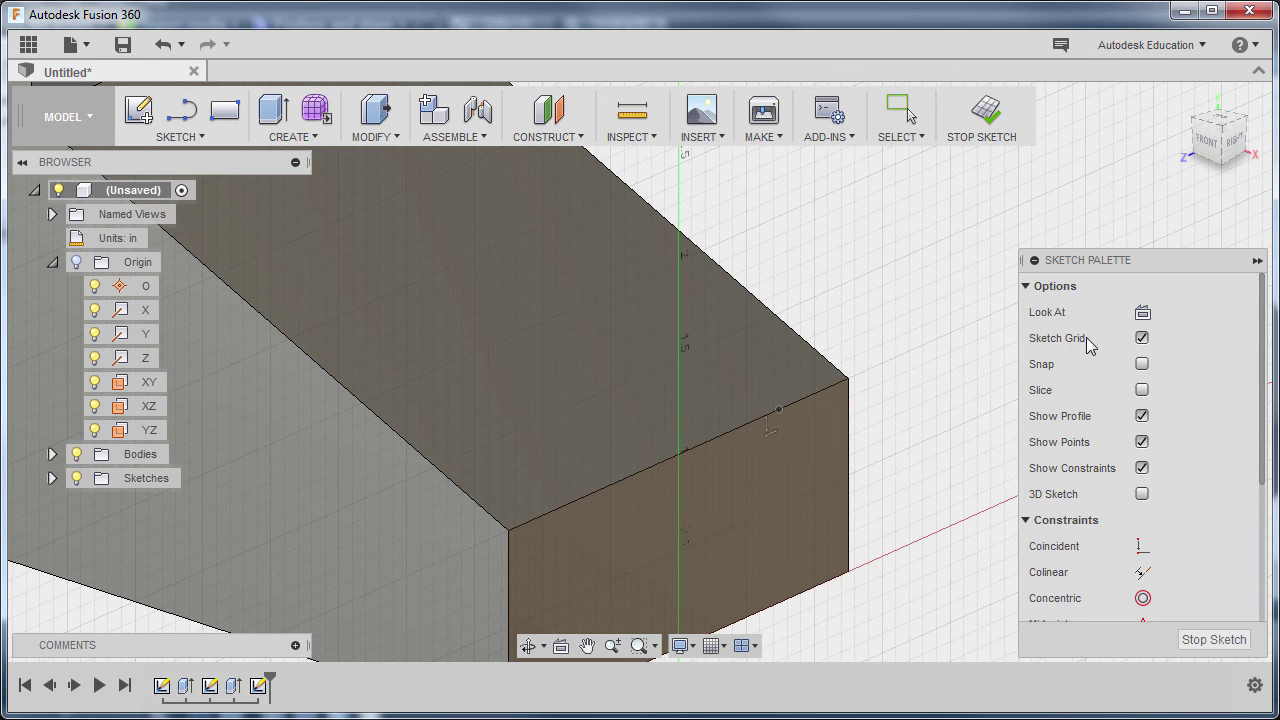
pyautogui.click(1142, 314)
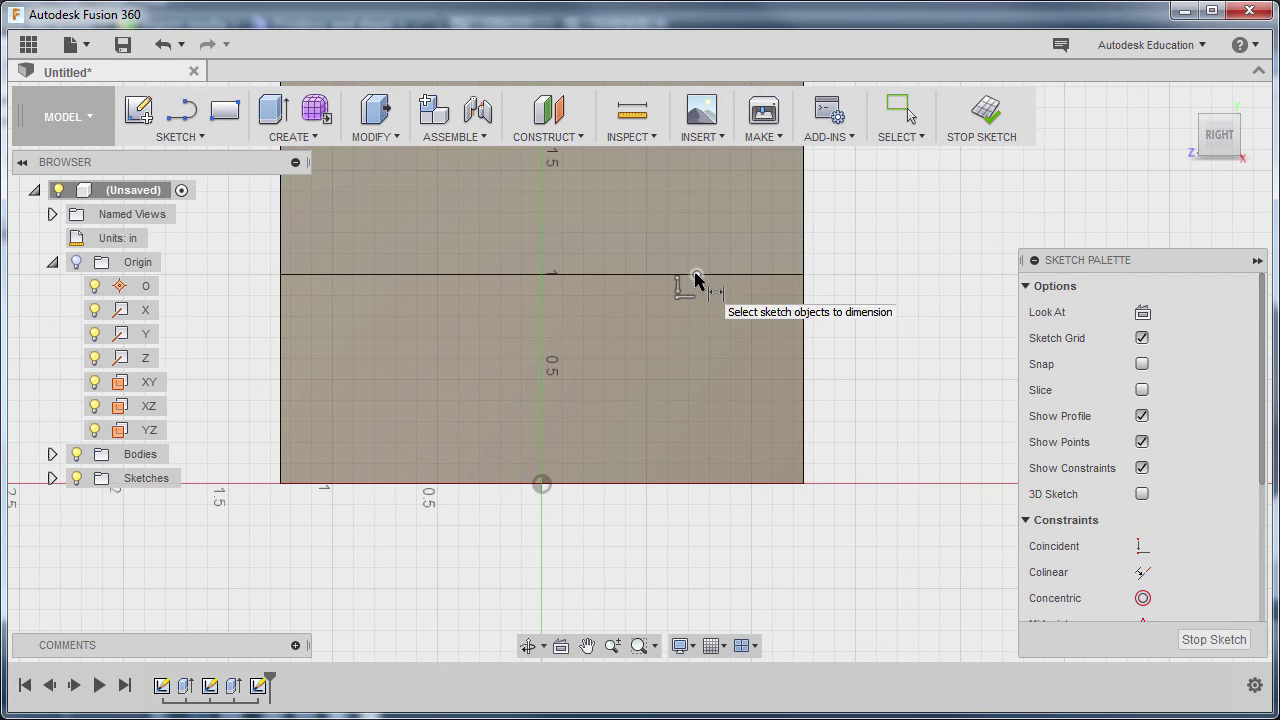
pyautogui.click(697, 274)
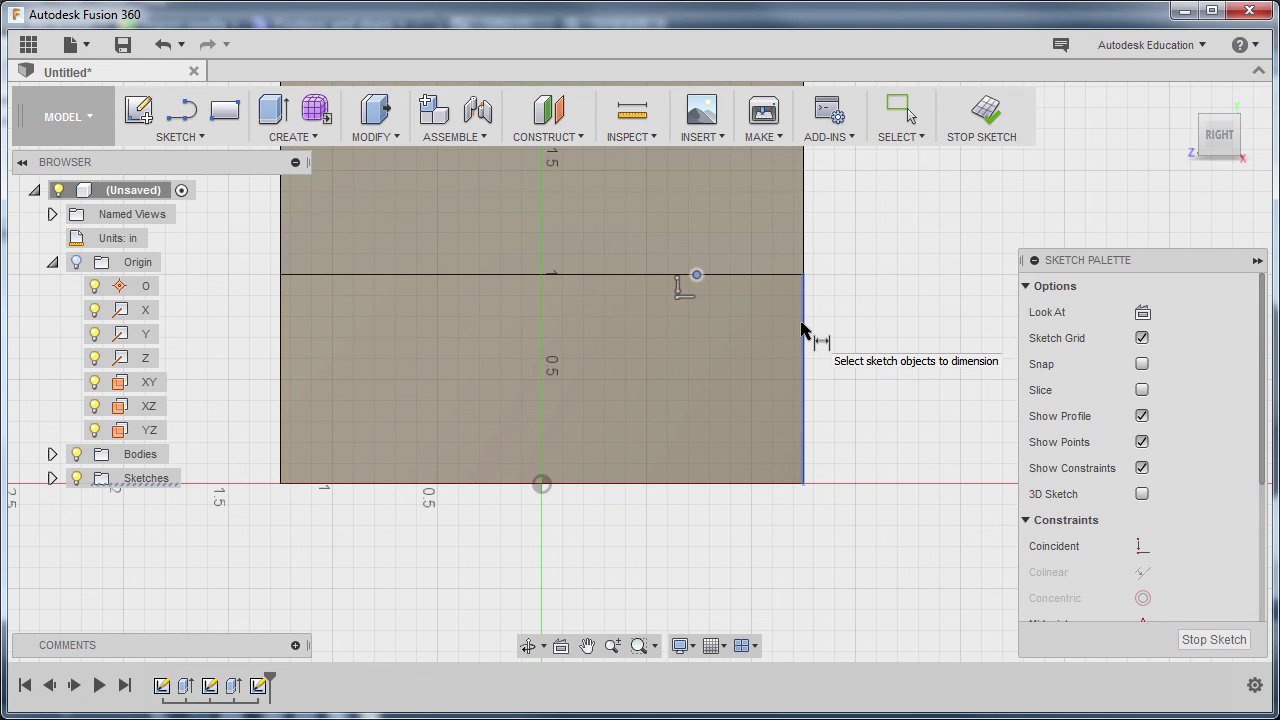
pyautogui.click(801, 330)
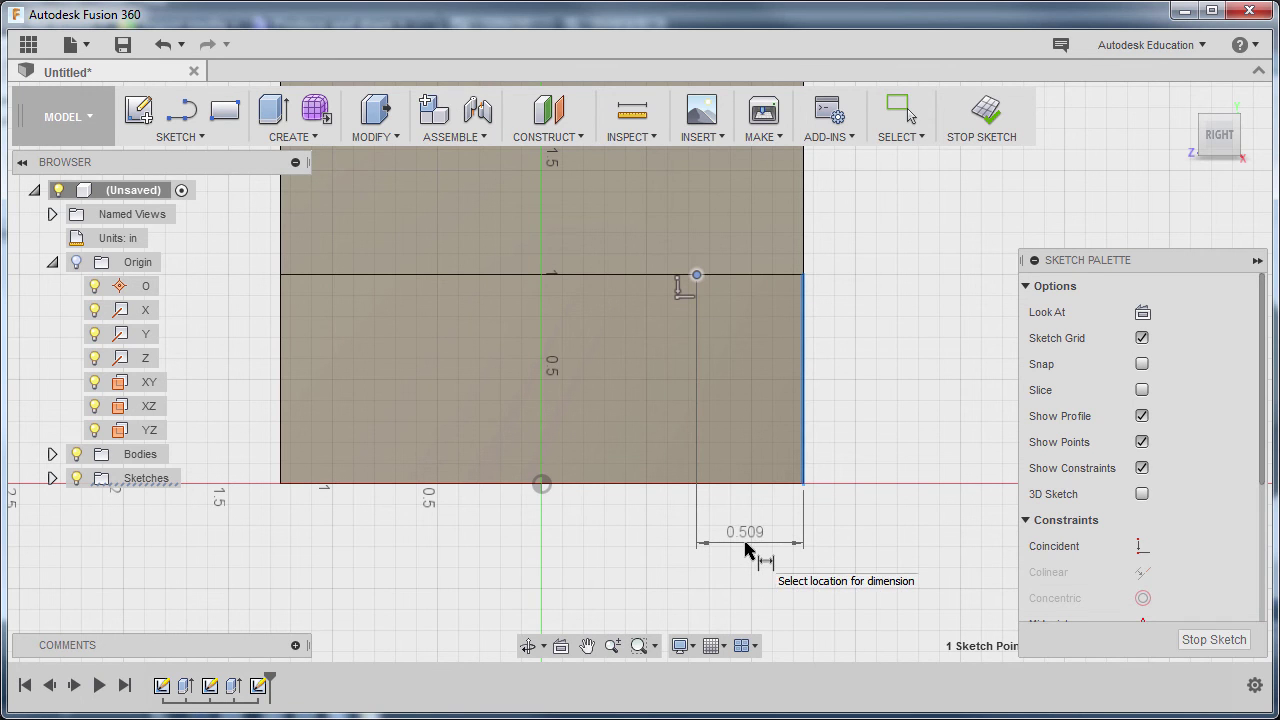
pyautogui.click(745, 549)
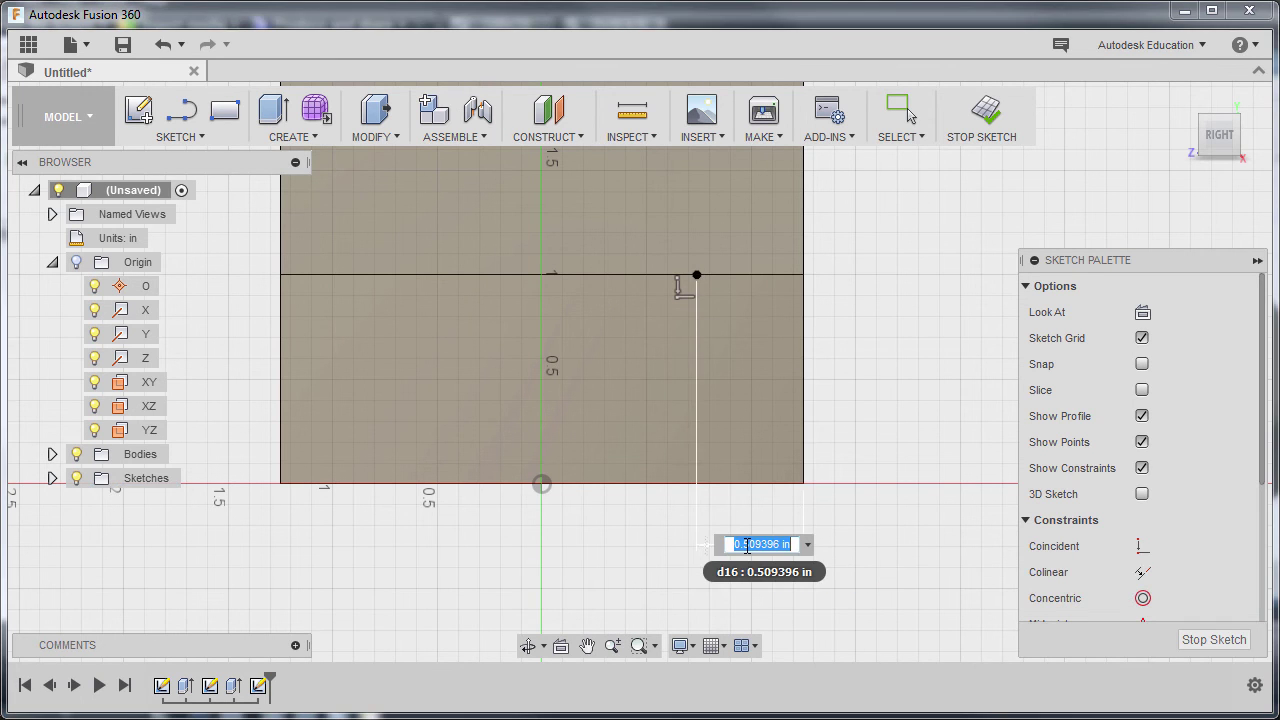
pyautogui.write('.5')
pyautogui.press('Return')
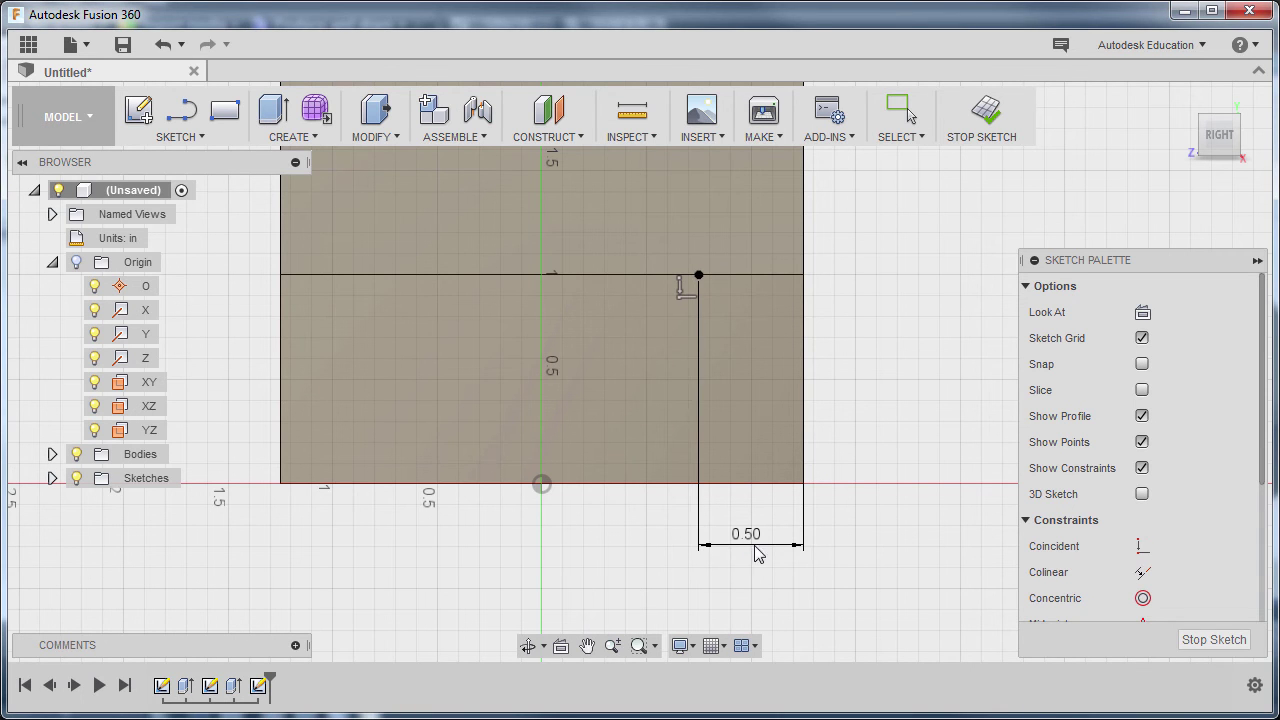
pyautogui.click(1204, 645)
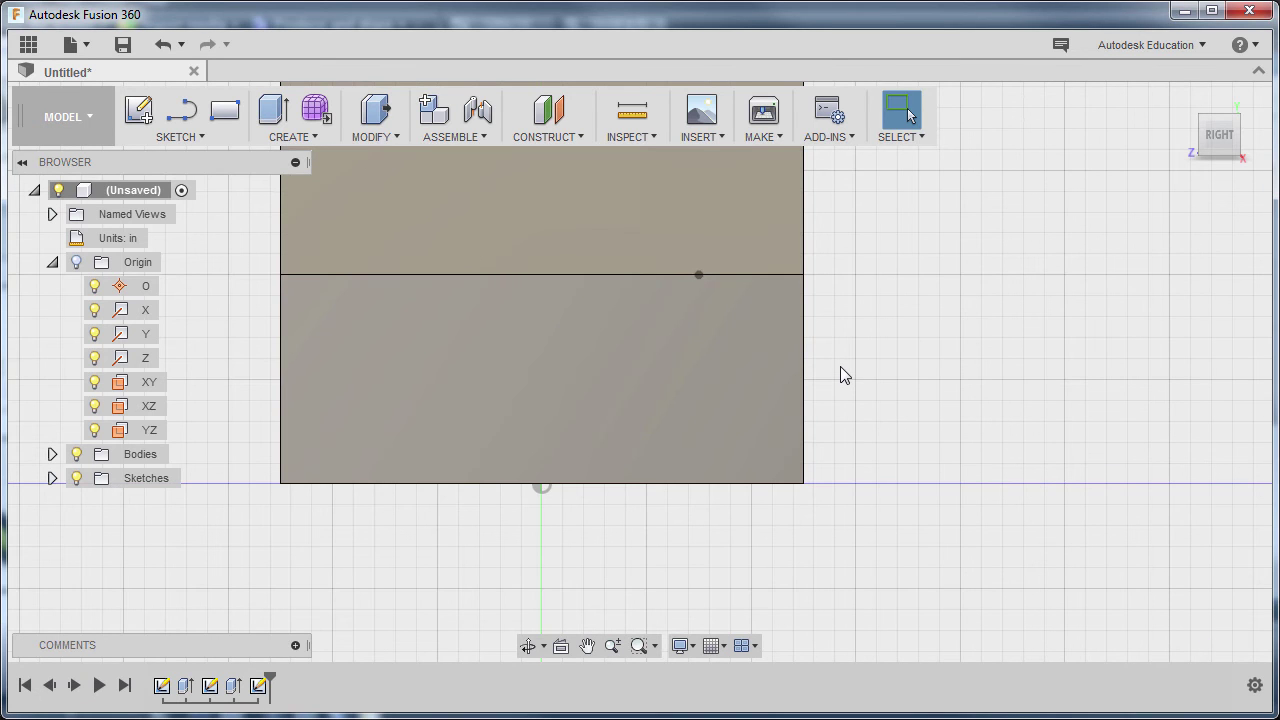
# Start a sketch on the front side face and place a point on its sloped edge, about 1.71 in from the tall vertical edge
pyautogui.moveTo(837, 371)
pyautogui.keyDown('shift'); pyautogui.mouseDown(button='middle')
pyautogui.moveTo(886, 391)
pyautogui.moveTo(1014, 400)
pyautogui.mouseUp(button='middle'); pyautogui.keyUp('shift')
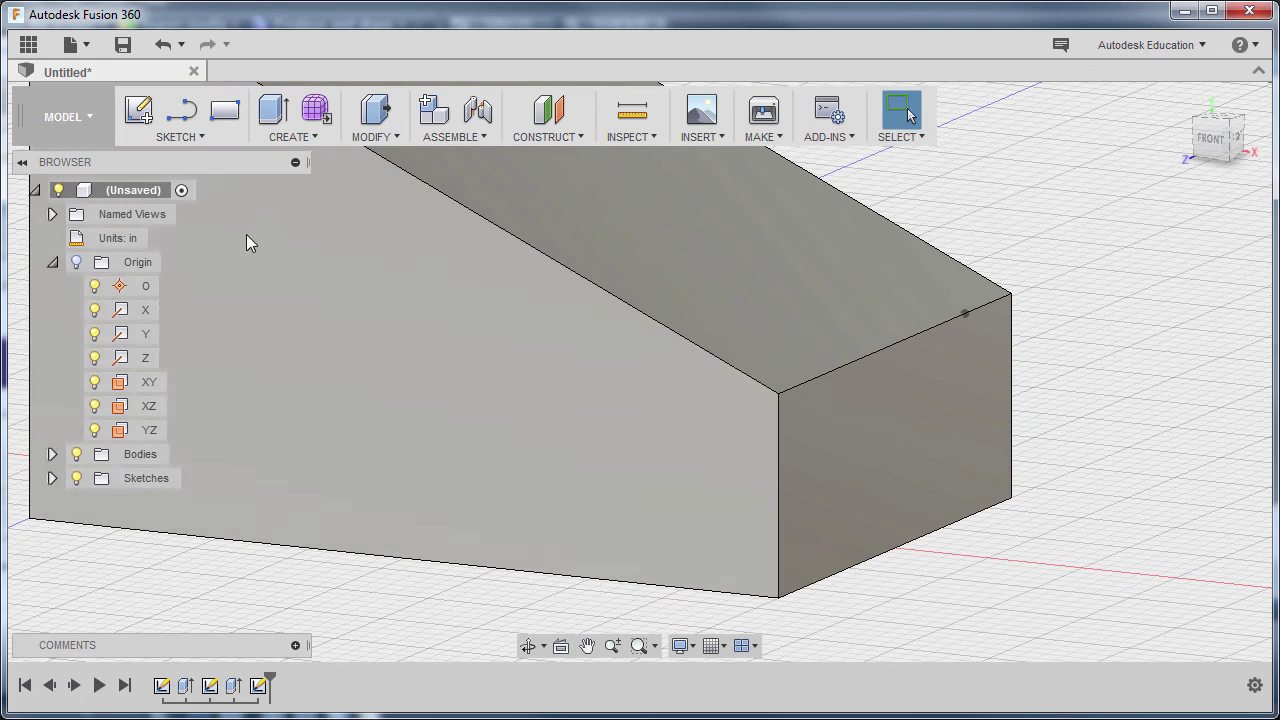
pyautogui.click(192, 140)
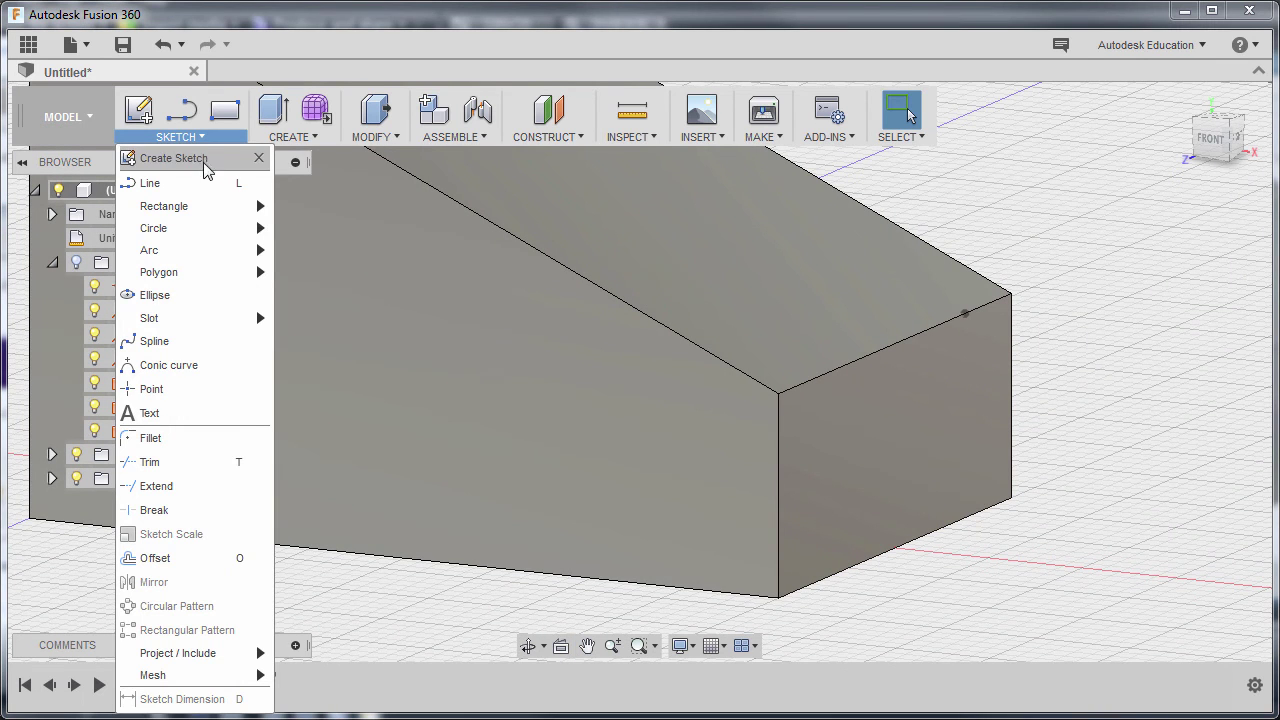
pyautogui.click(214, 391)
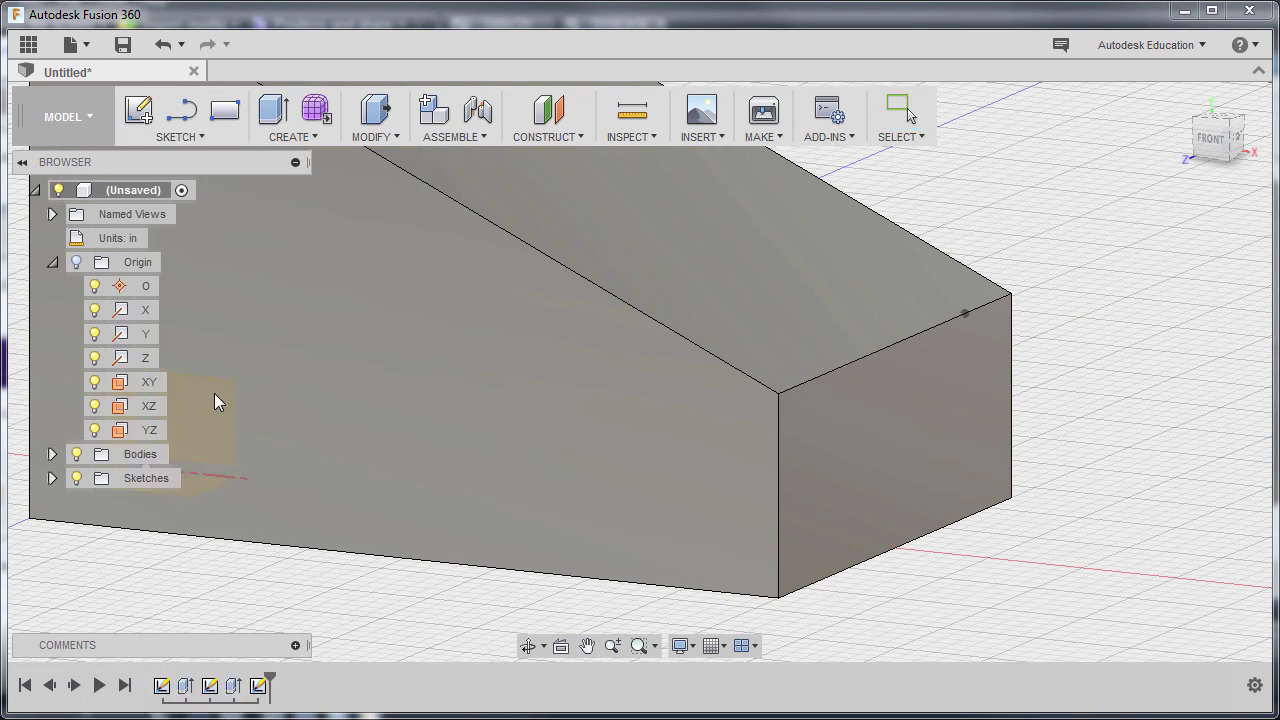
pyautogui.click(346, 368)
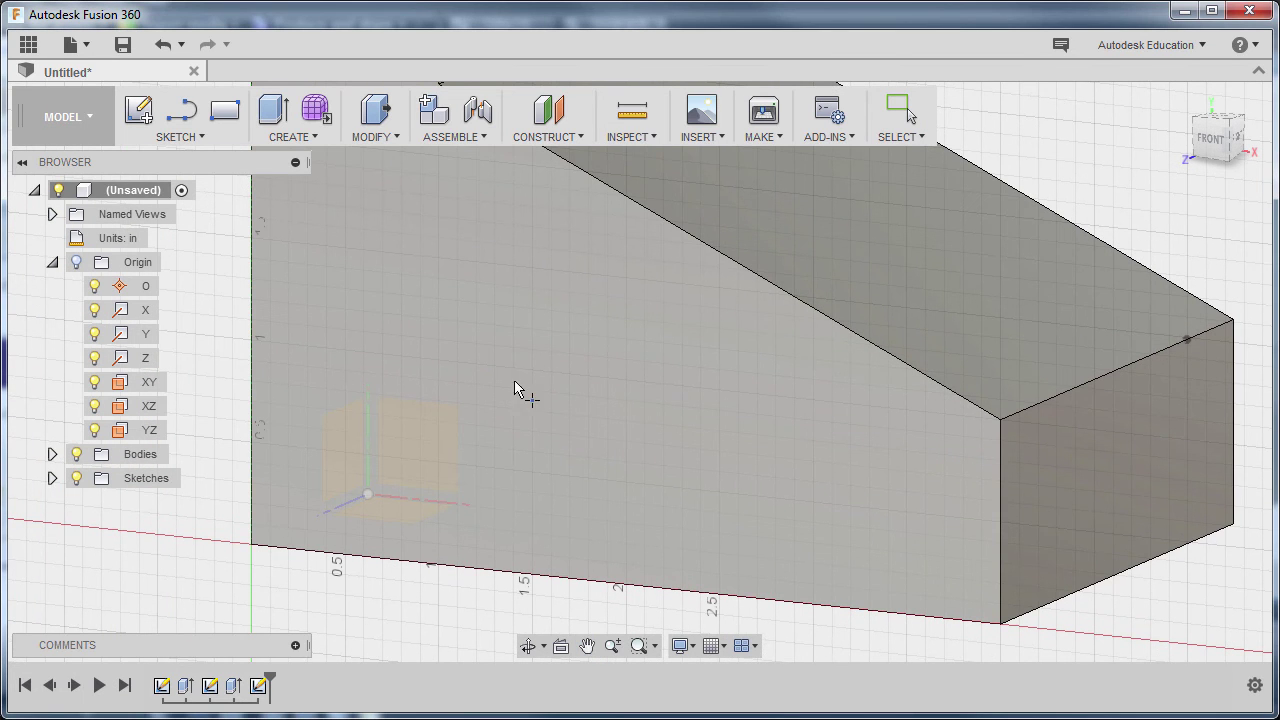
pyautogui.click(561, 340)
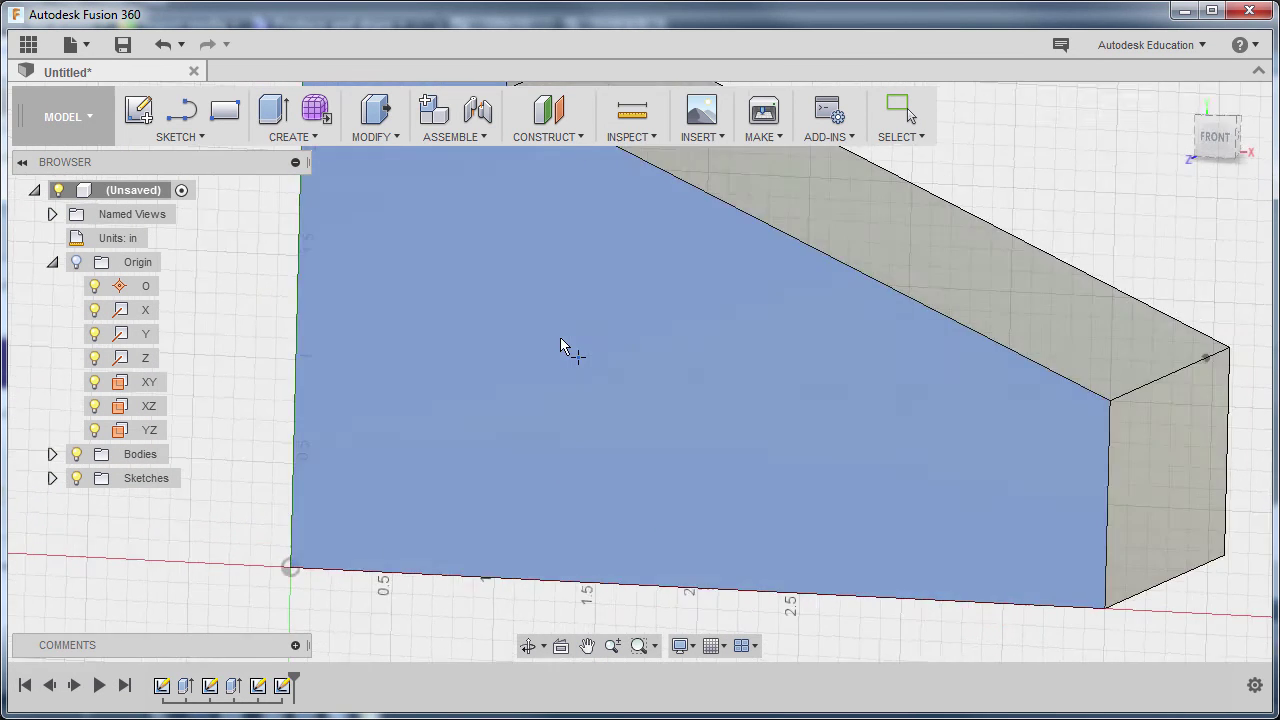
pyautogui.scroll(-5, 560, 340)
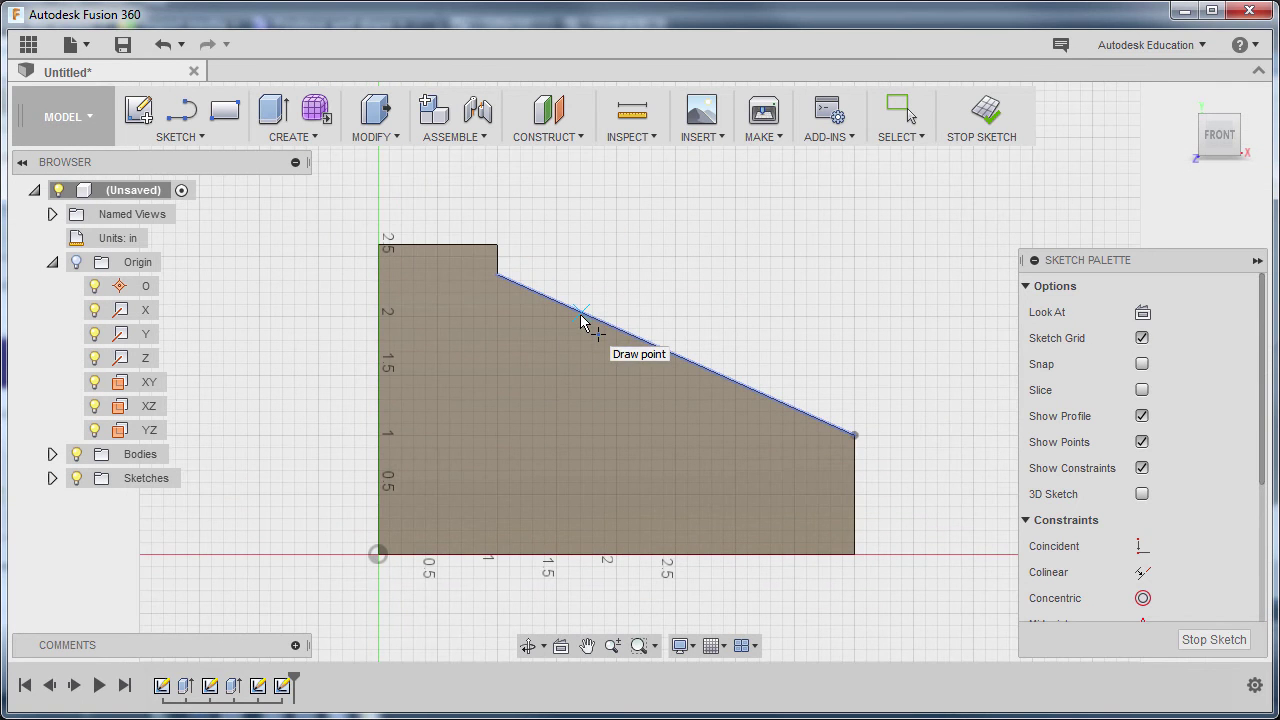
pyautogui.click(581, 313)
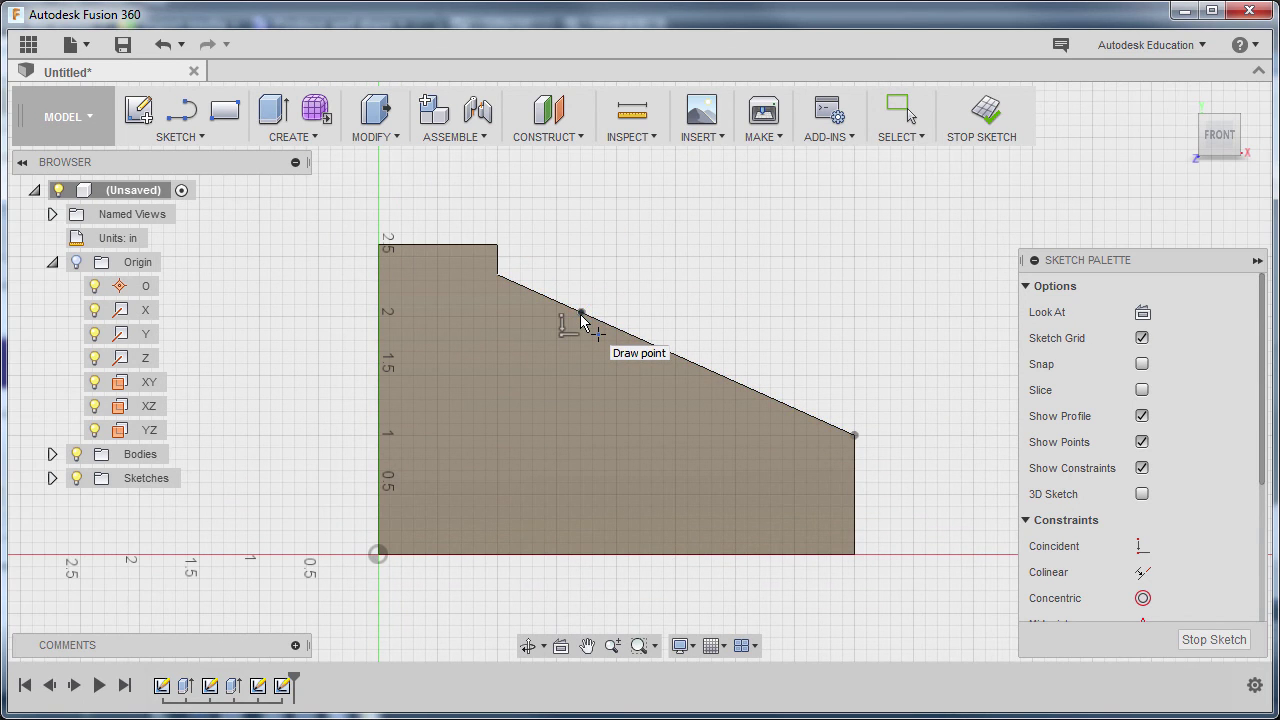
# Add a 1.5 in horizontal dimension between the tall vertical edge and the sloped-edge point, placed below the face, and finish the sketch
pyautogui.press('d')
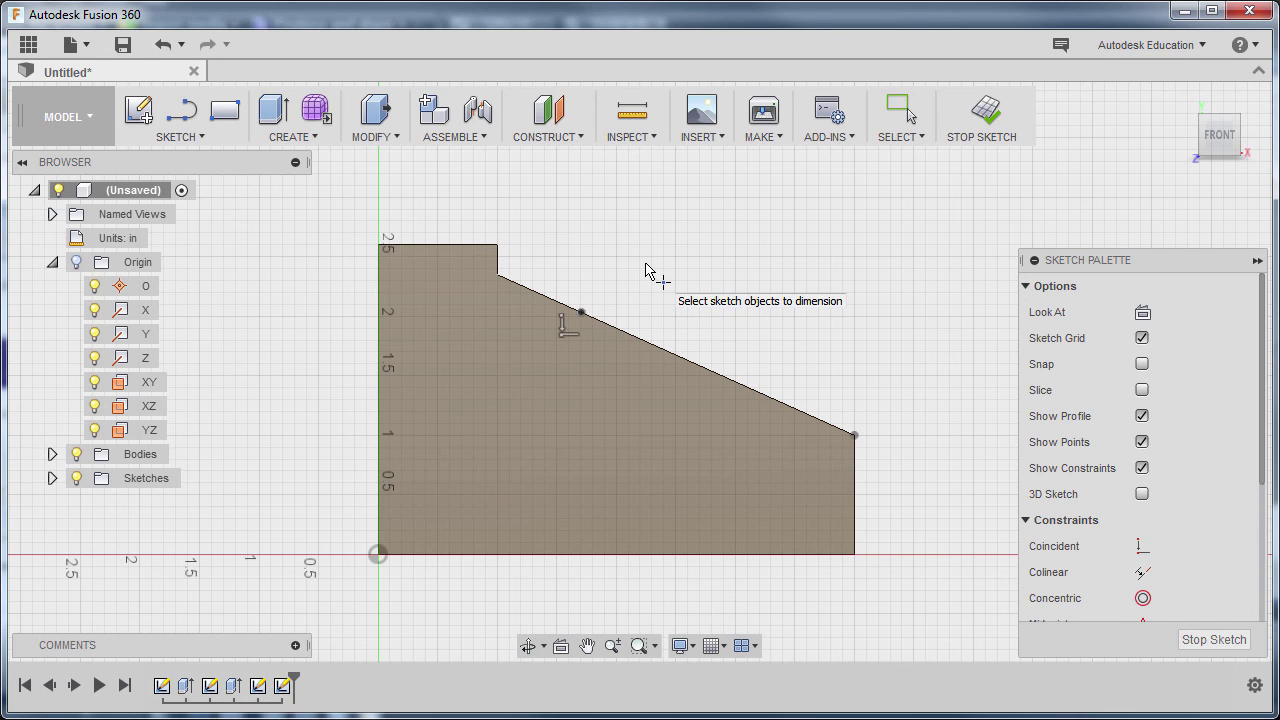
pyautogui.click(378, 360)
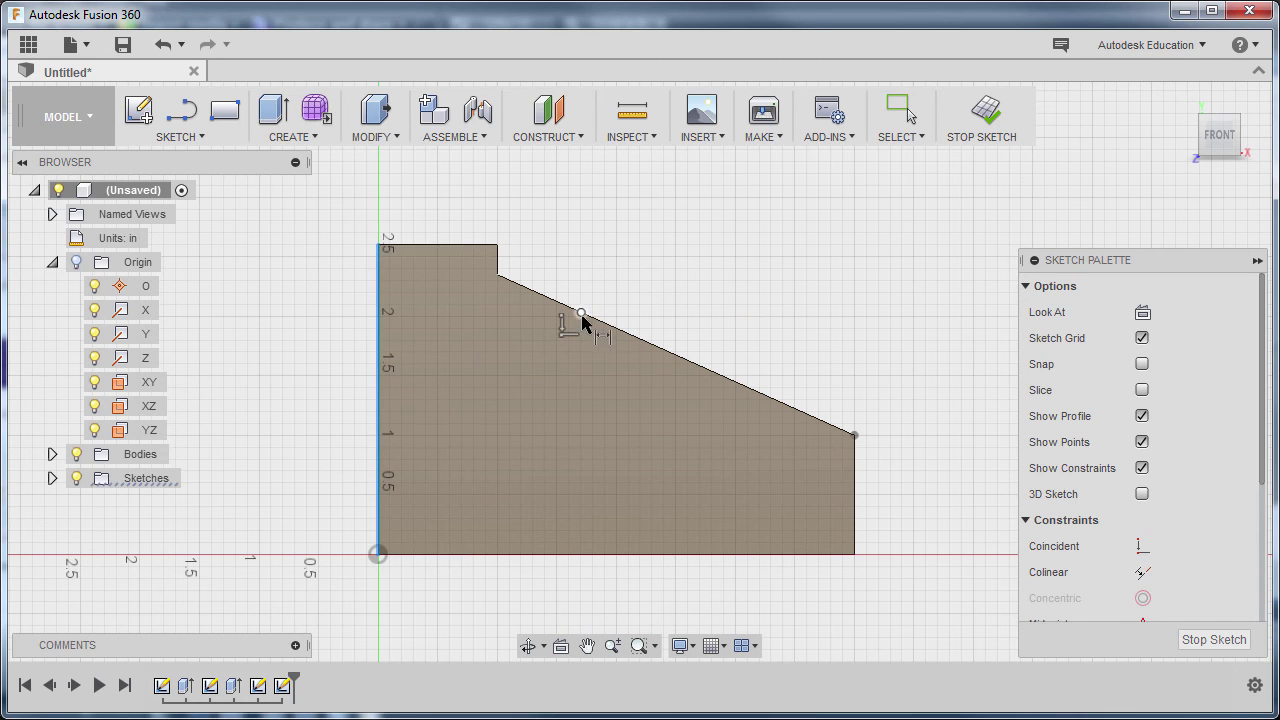
pyautogui.press('Escape')
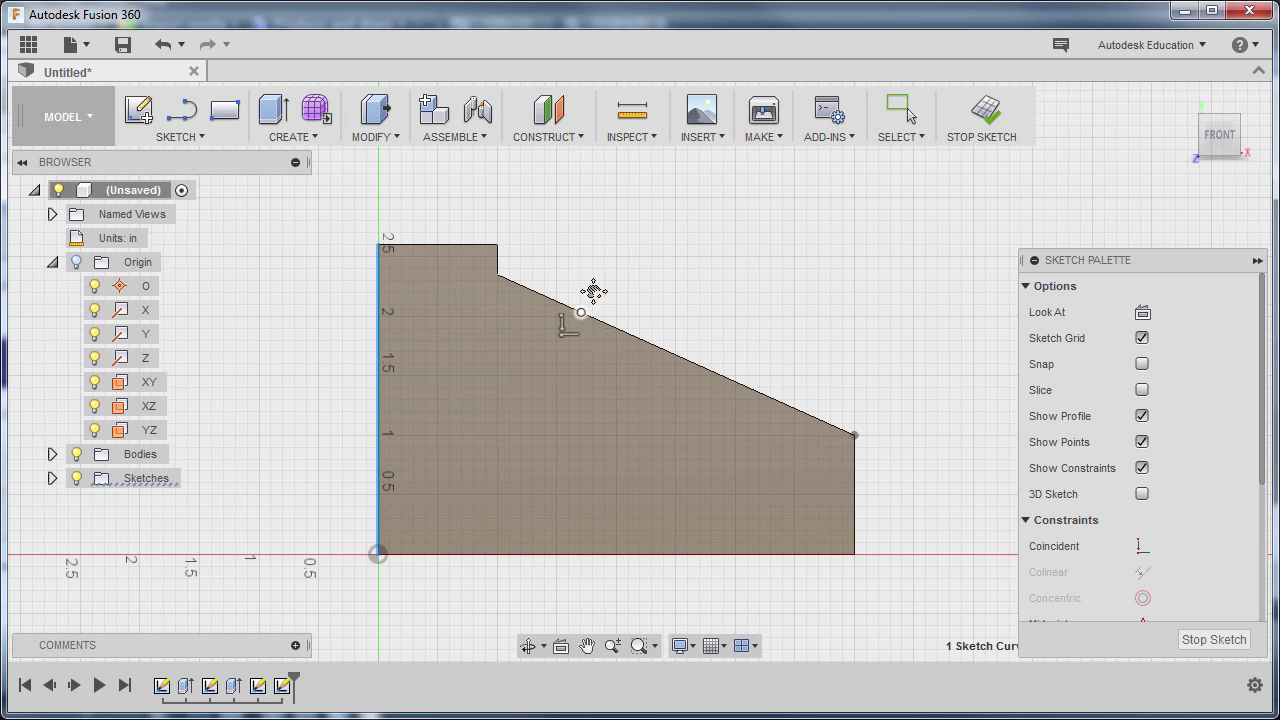
pyautogui.moveTo(586, 317); pyautogui.dragTo(605, 263, button='middle')
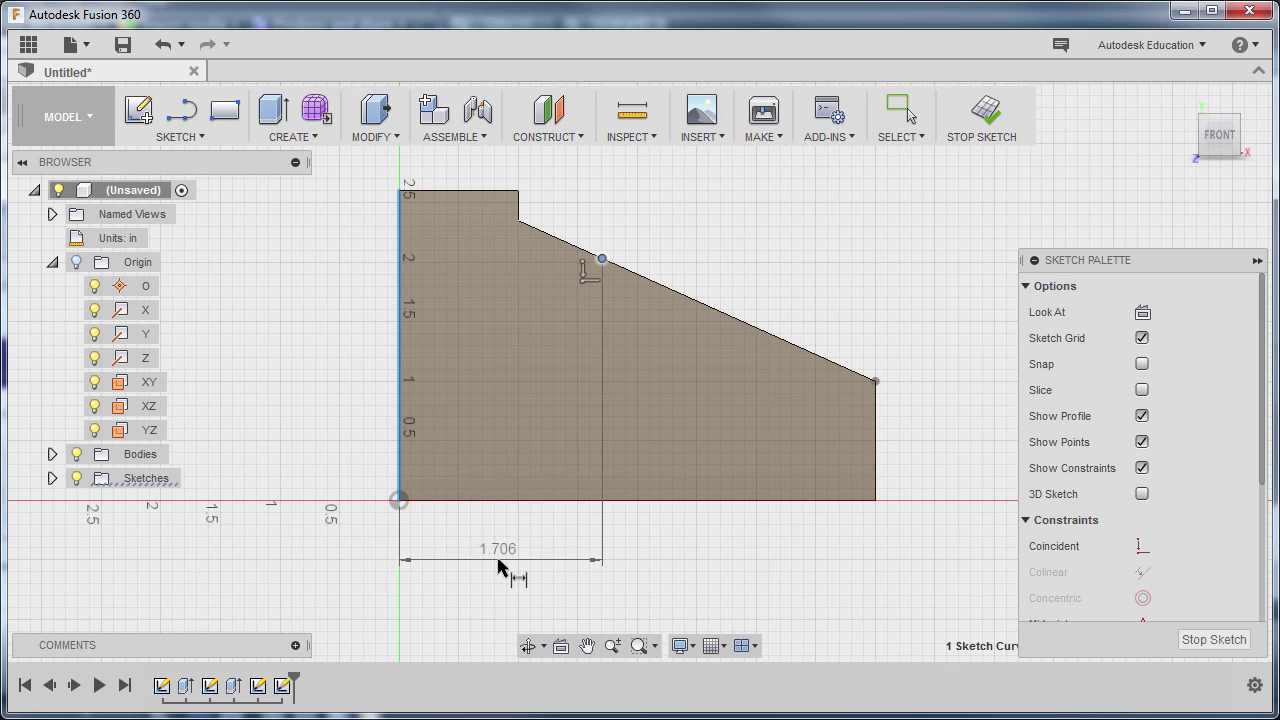
pyautogui.click(501, 568)
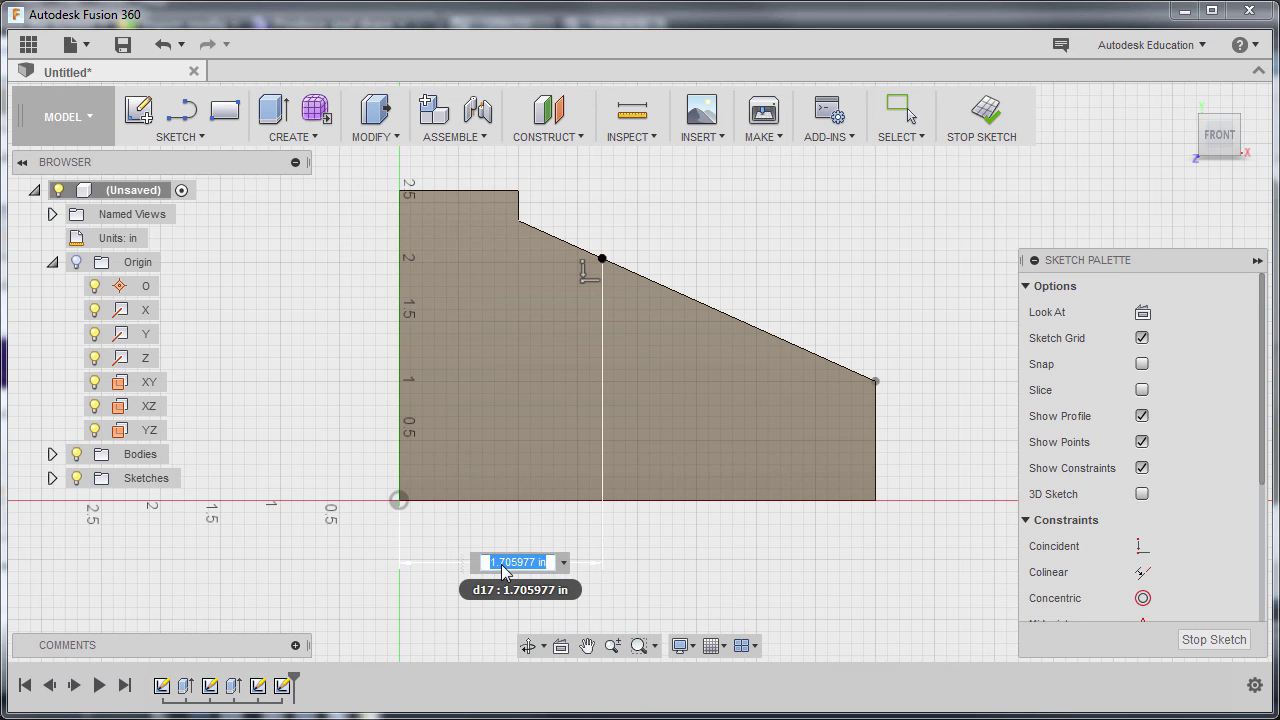
pyautogui.write('1.5')
pyautogui.press('Return')
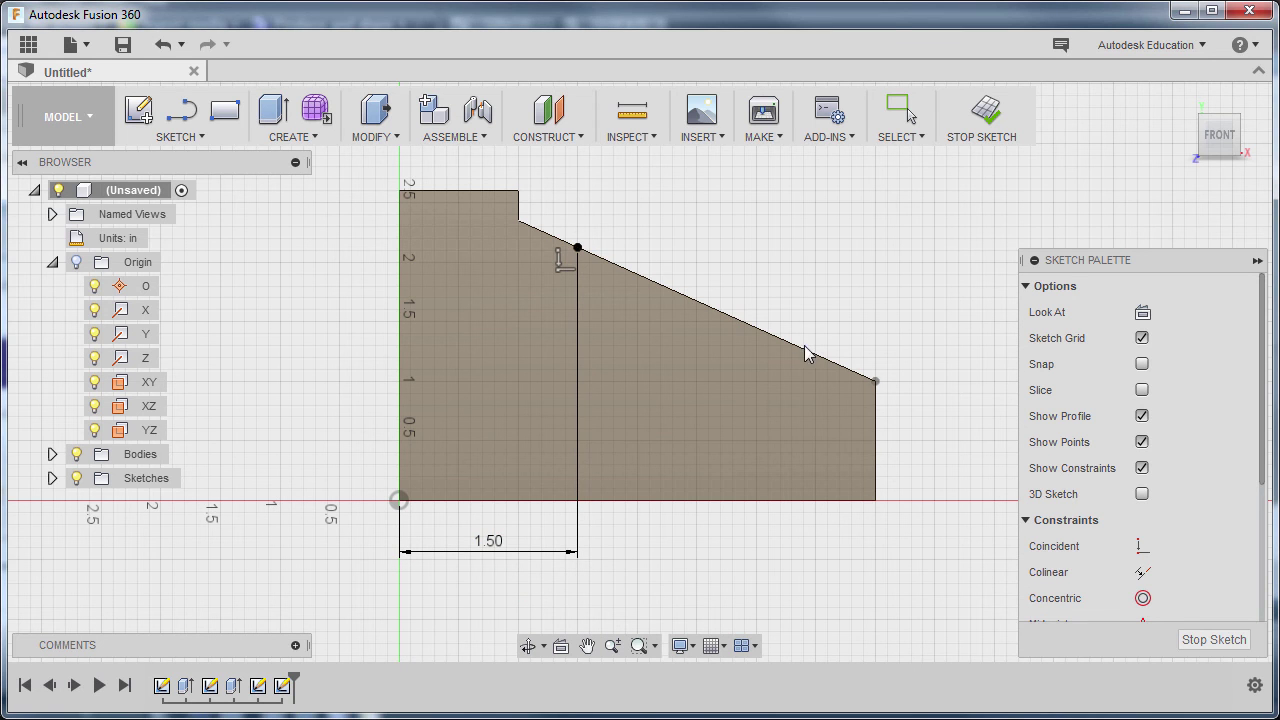
pyautogui.click(990, 135)
# Construct a plane through three points: the sloped-edge sketch point, the end-face sketch point and the end face's lower front corner
pyautogui.moveTo(914, 323)
pyautogui.keyDown('shift'); pyautogui.mouseDown(button='middle')
pyautogui.moveTo(870, 357)
pyautogui.moveTo(748, 330)
pyautogui.moveTo(775, 327)
pyautogui.mouseUp(button='middle'); pyautogui.keyUp('shift')
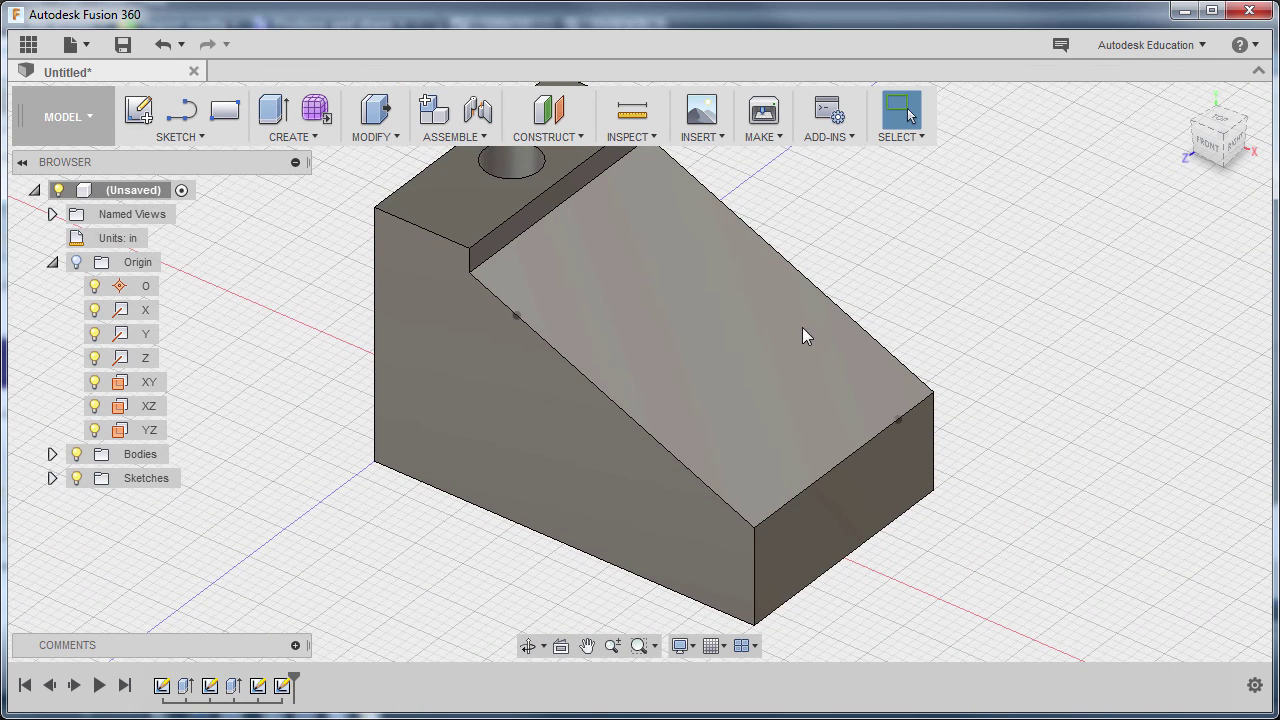
pyautogui.click(582, 138)
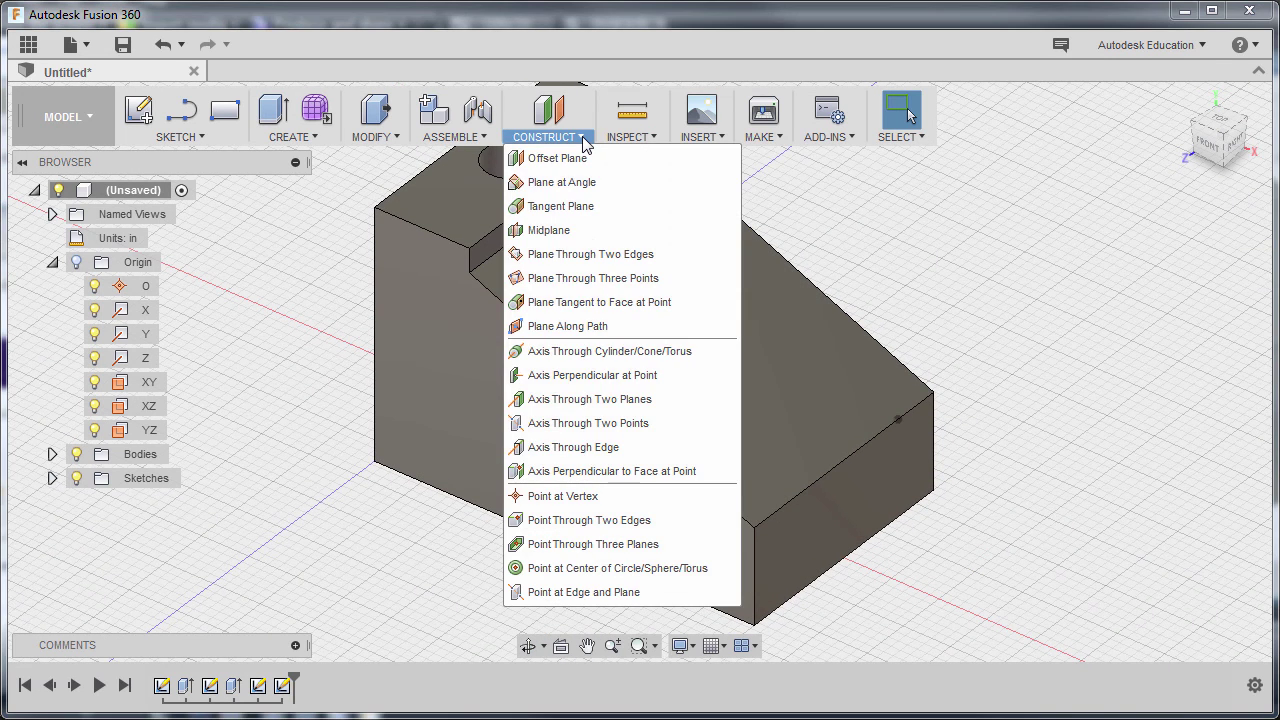
pyautogui.click(596, 280)
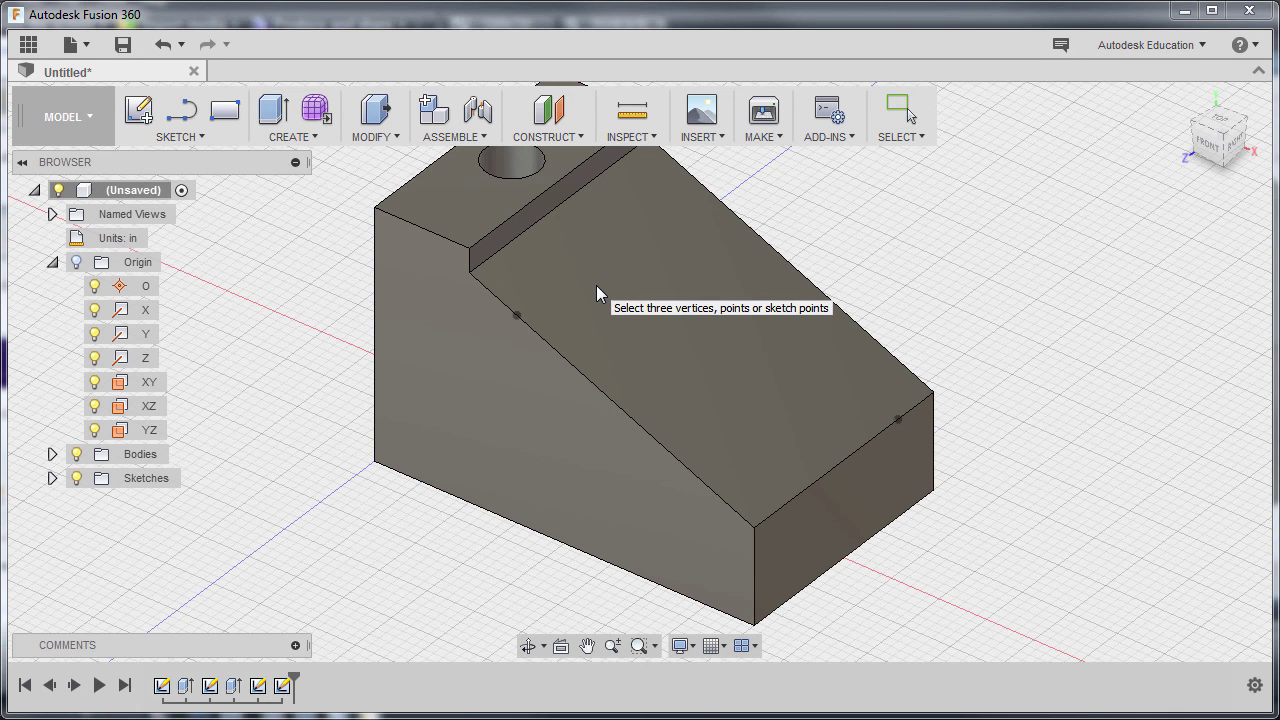
pyautogui.click(518, 318)
pyautogui.click(897, 420)
pyautogui.moveTo(859, 419); pyautogui.dragTo(876, 339, button='middle')
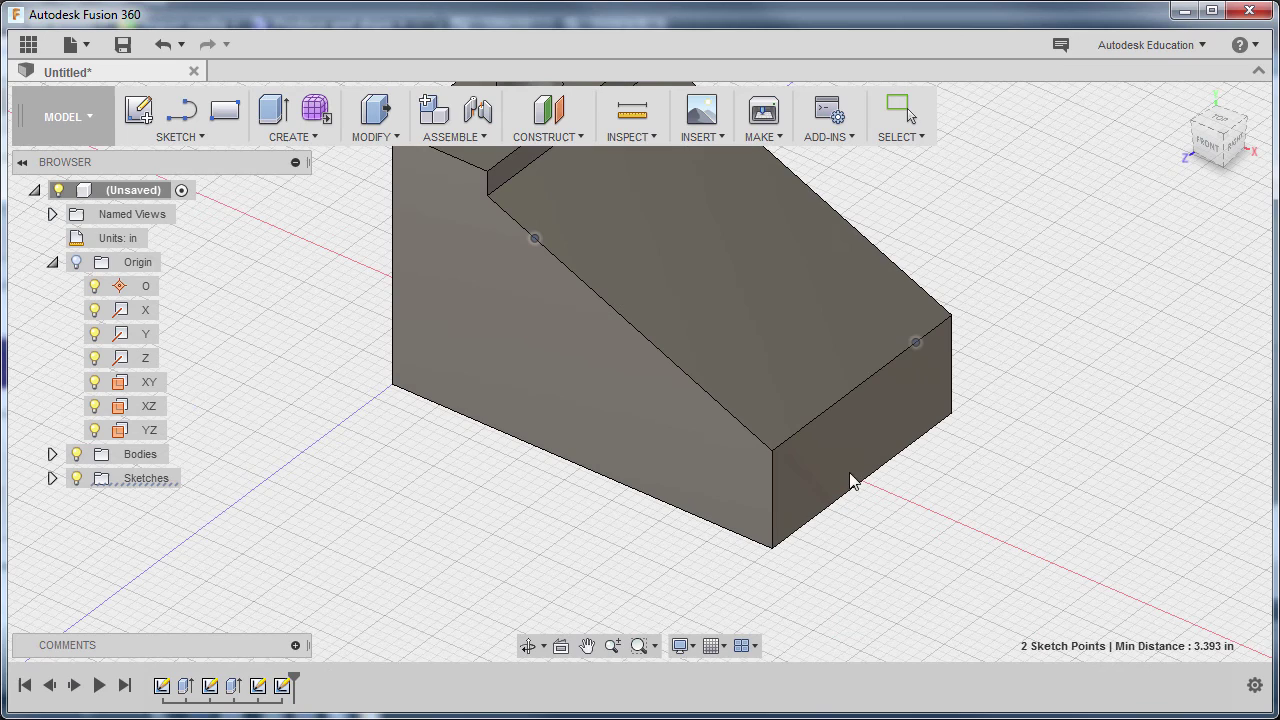
pyautogui.click(773, 550)
pyautogui.keyDown('shift'); pyautogui.moveTo(758, 303); pyautogui.dragTo(717, 389, button='middle'); pyautogui.keyUp('shift')
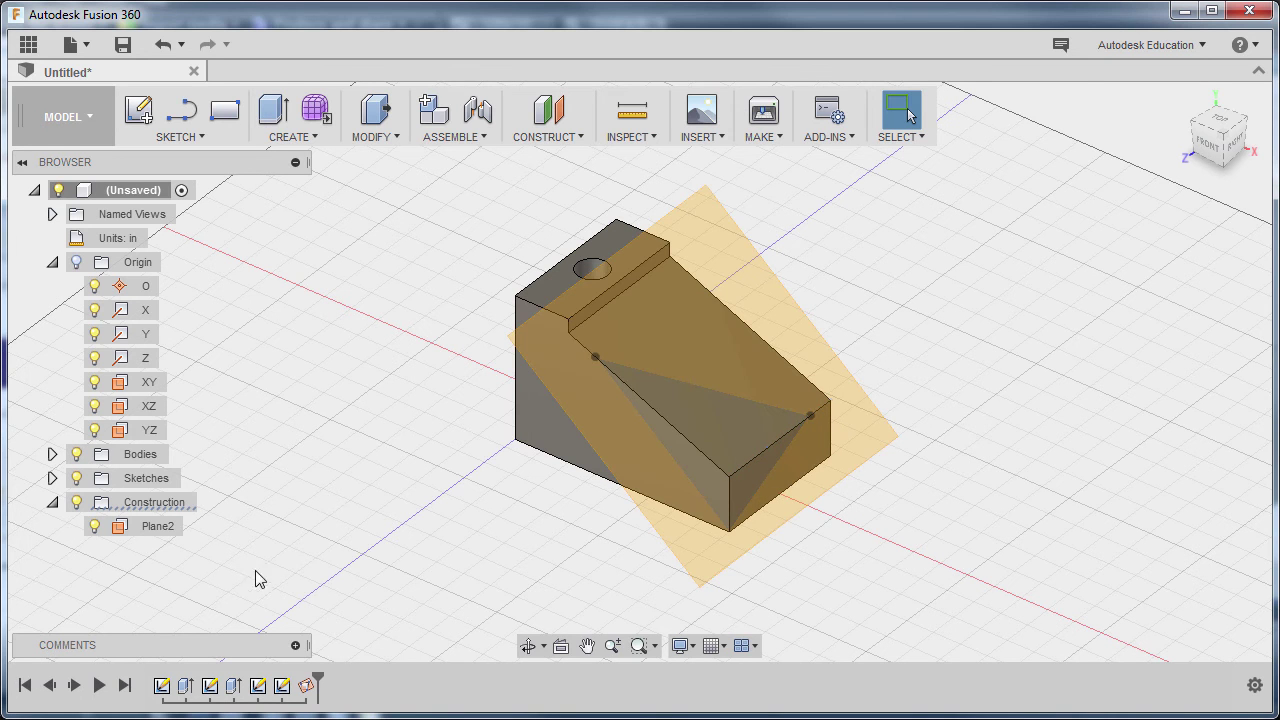
# Start a line sketch on the three-point construction plane that passes through the block's corner
pyautogui.click(52, 479)
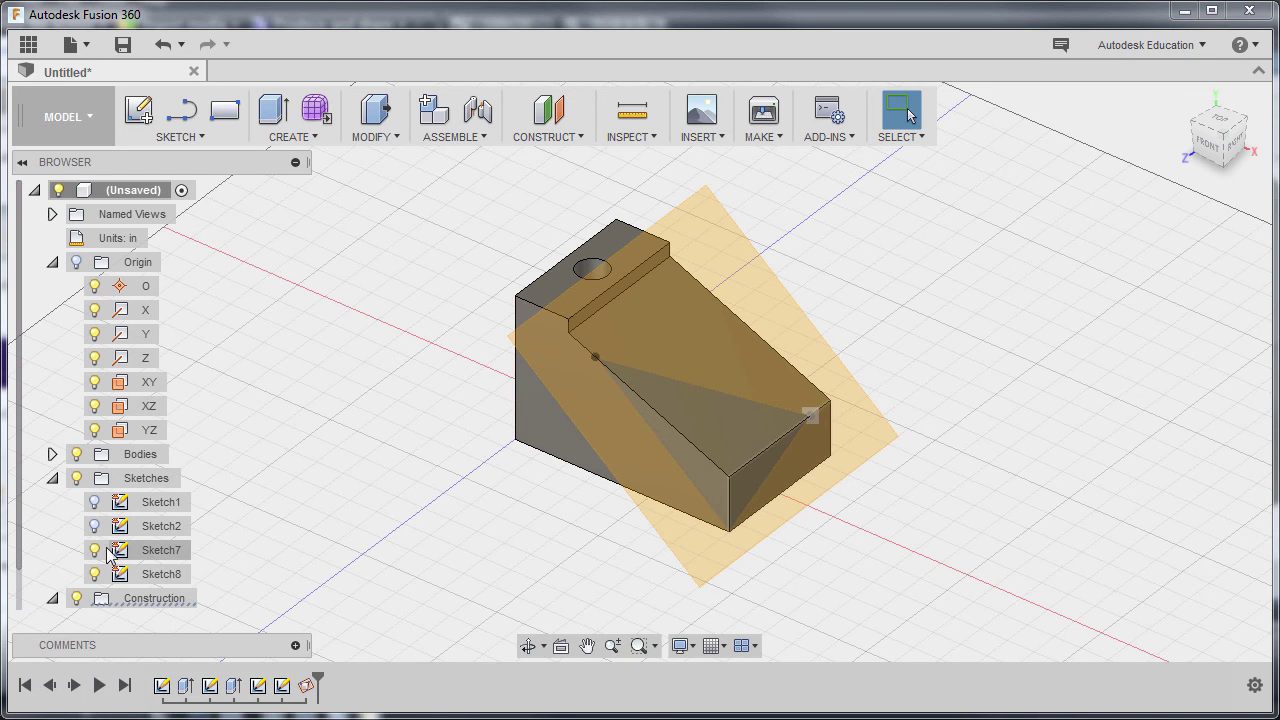
pyautogui.click(98, 578)
pyautogui.click(383, 454)
pyautogui.scroll(1, 419, 405)
pyautogui.press('l')
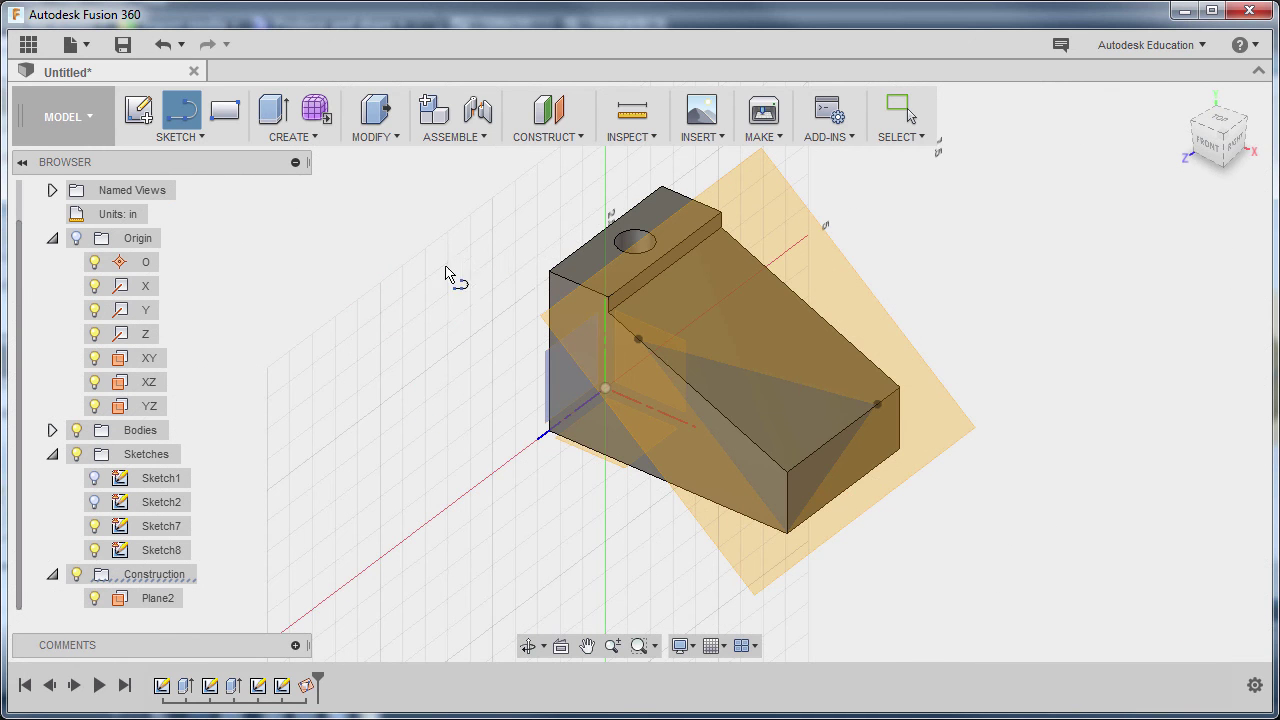
pyautogui.click(765, 197)
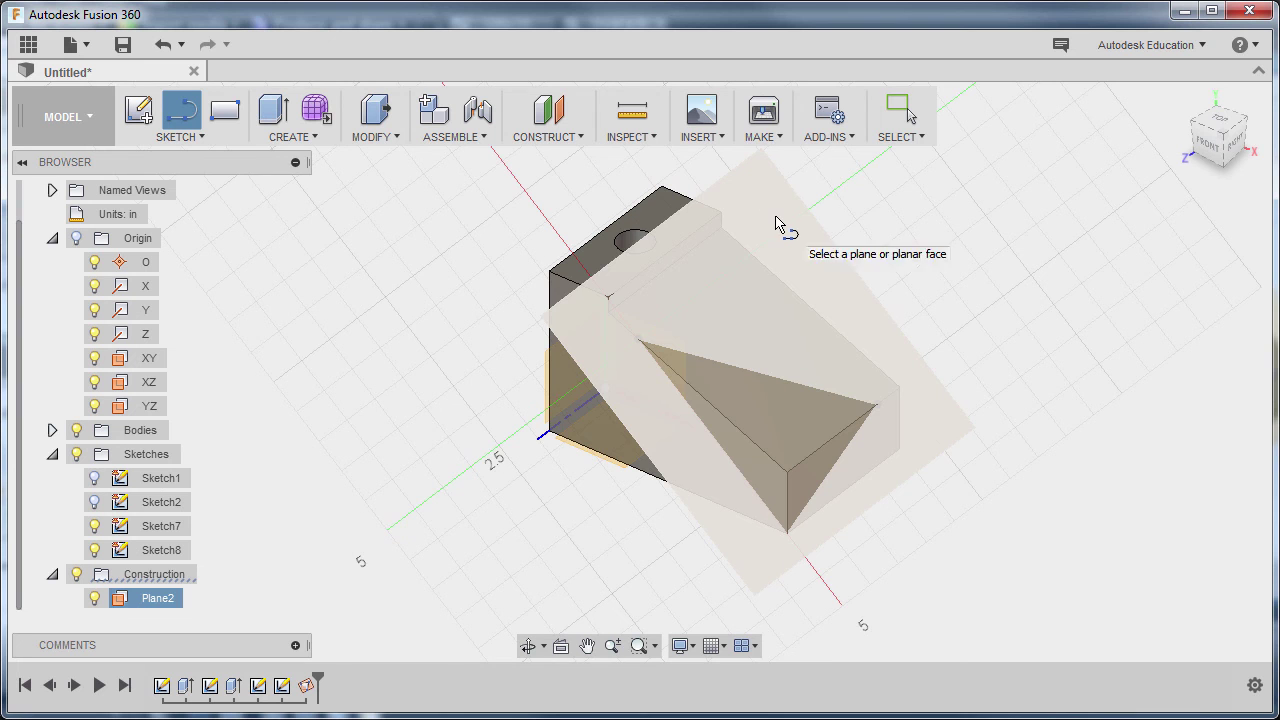
pyautogui.click(800, 216)
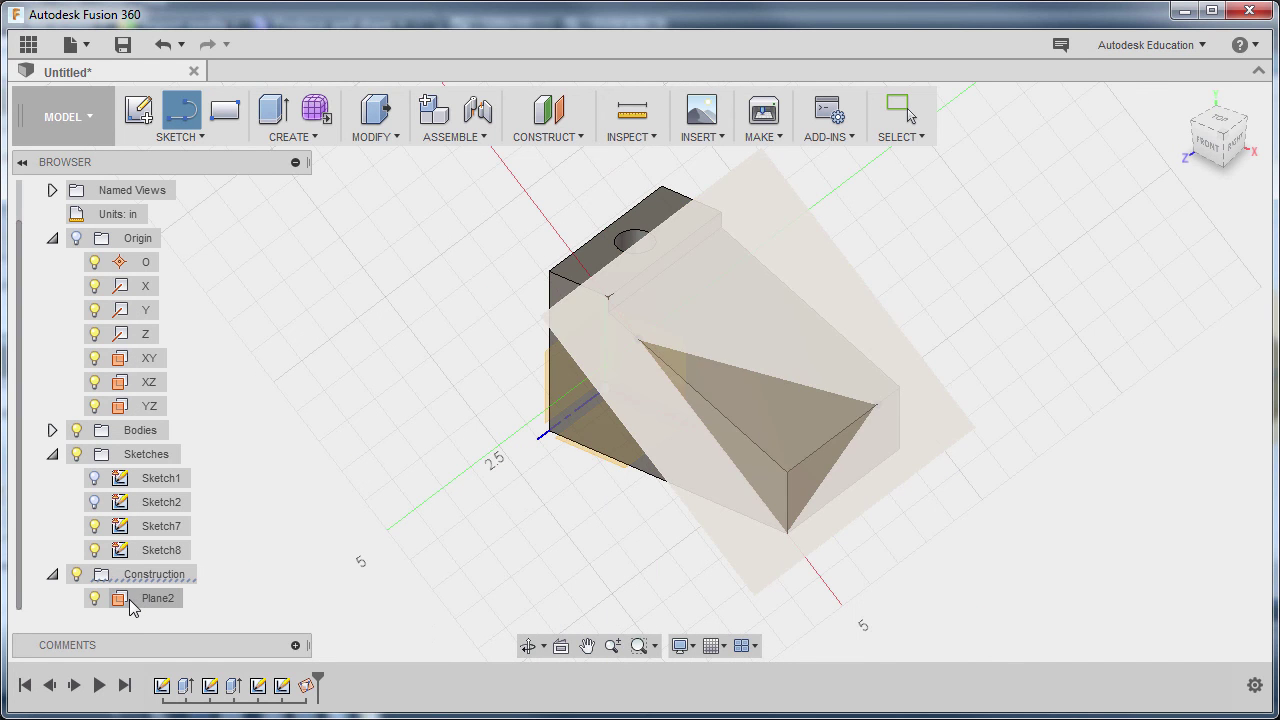
pyautogui.click(125, 603)
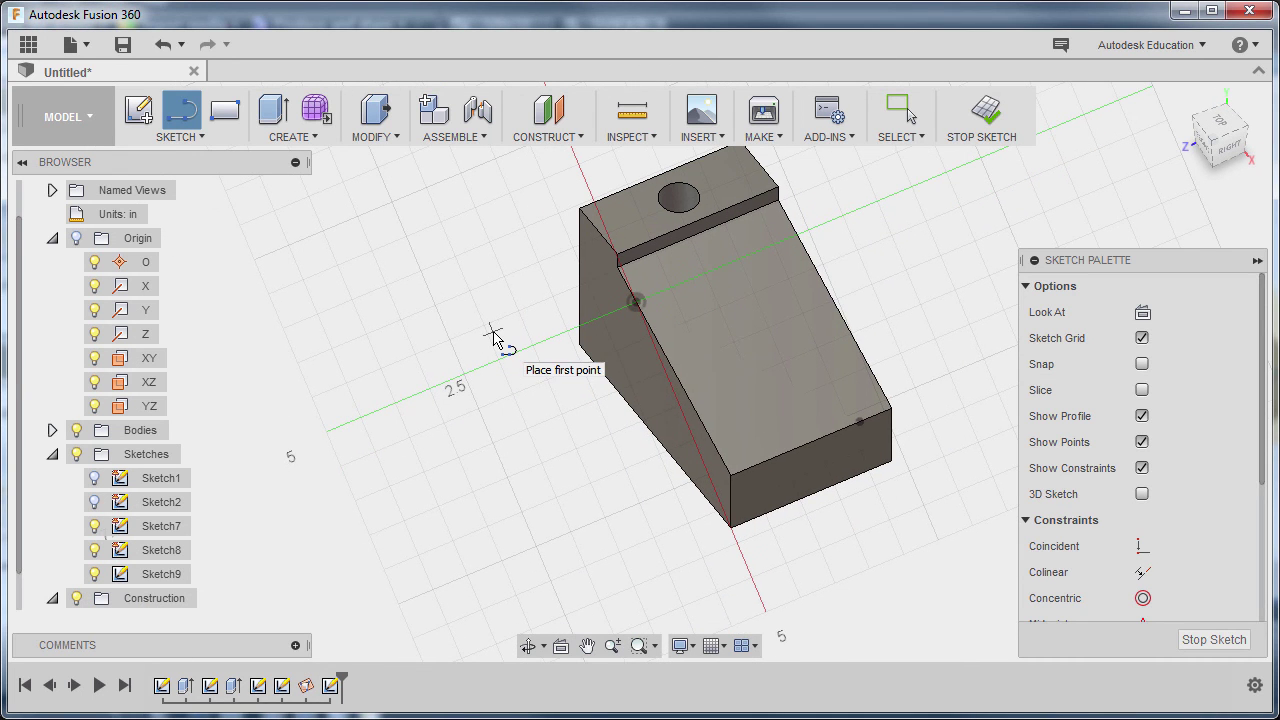
# Draw a closed triangle of lines joining the sloped-edge point, the end-face point and the end face's lower front corner
pyautogui.click(640, 311)
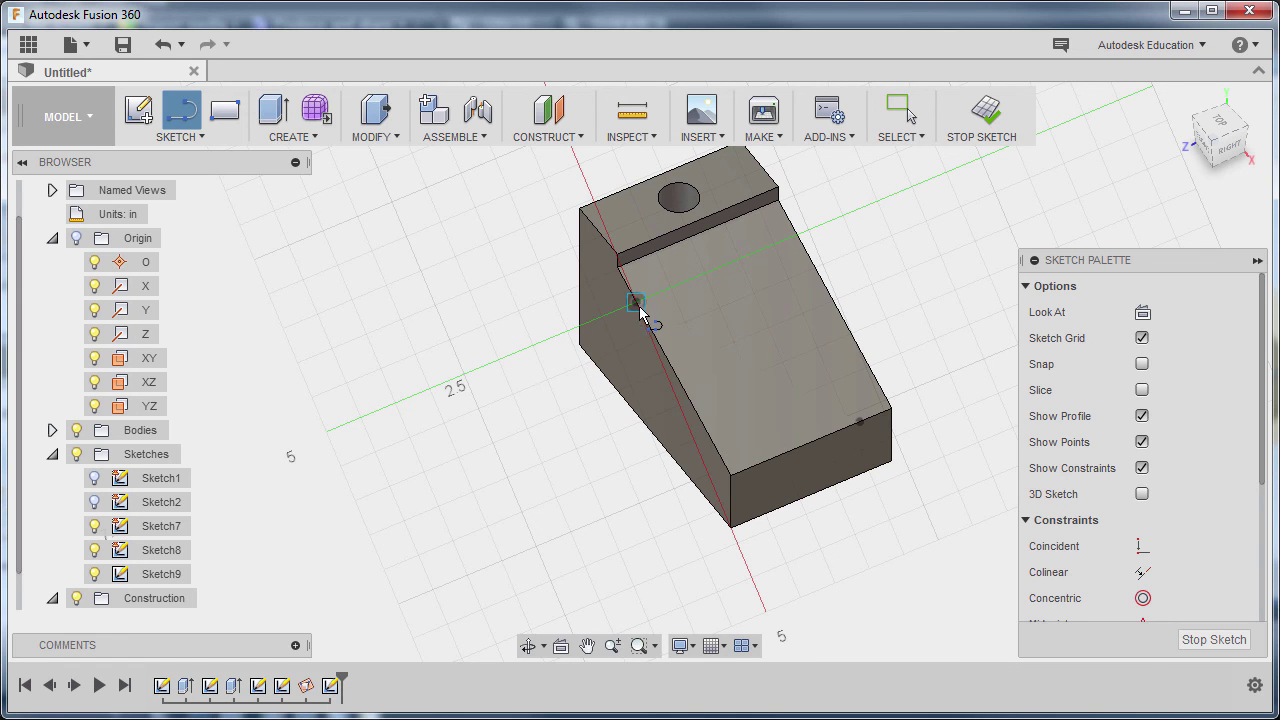
pyautogui.click(858, 424)
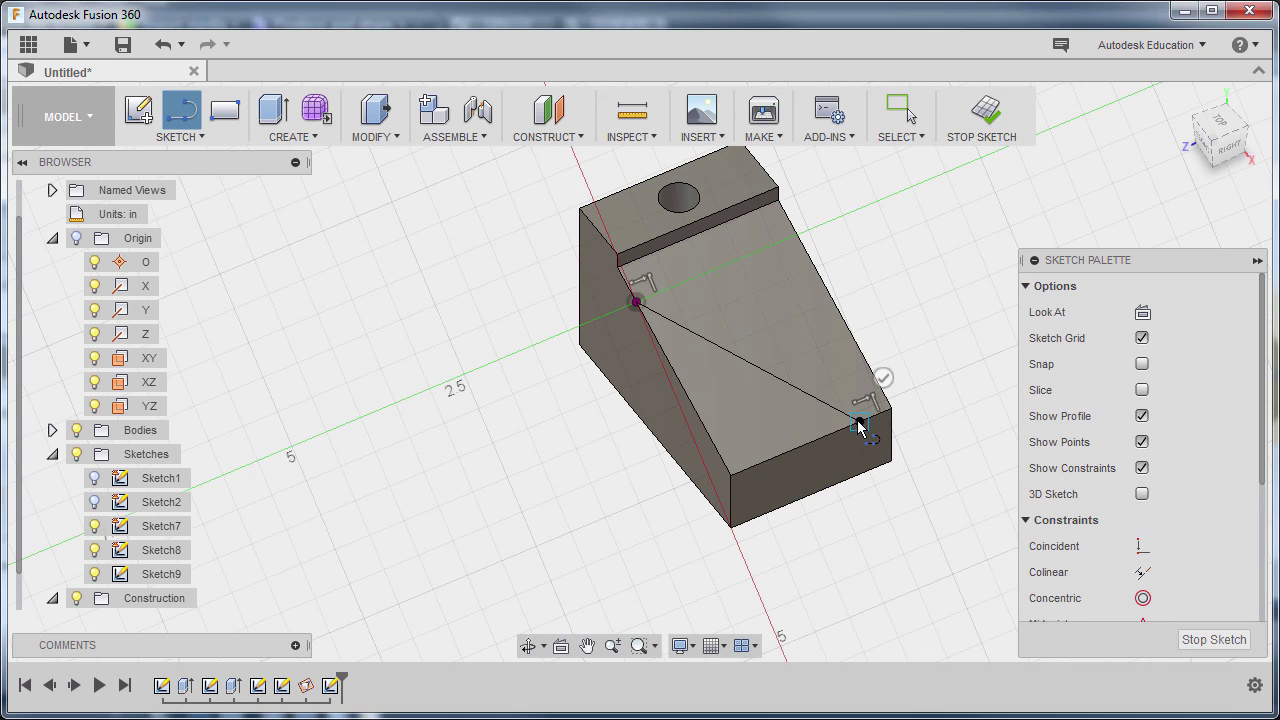
pyautogui.click(731, 528)
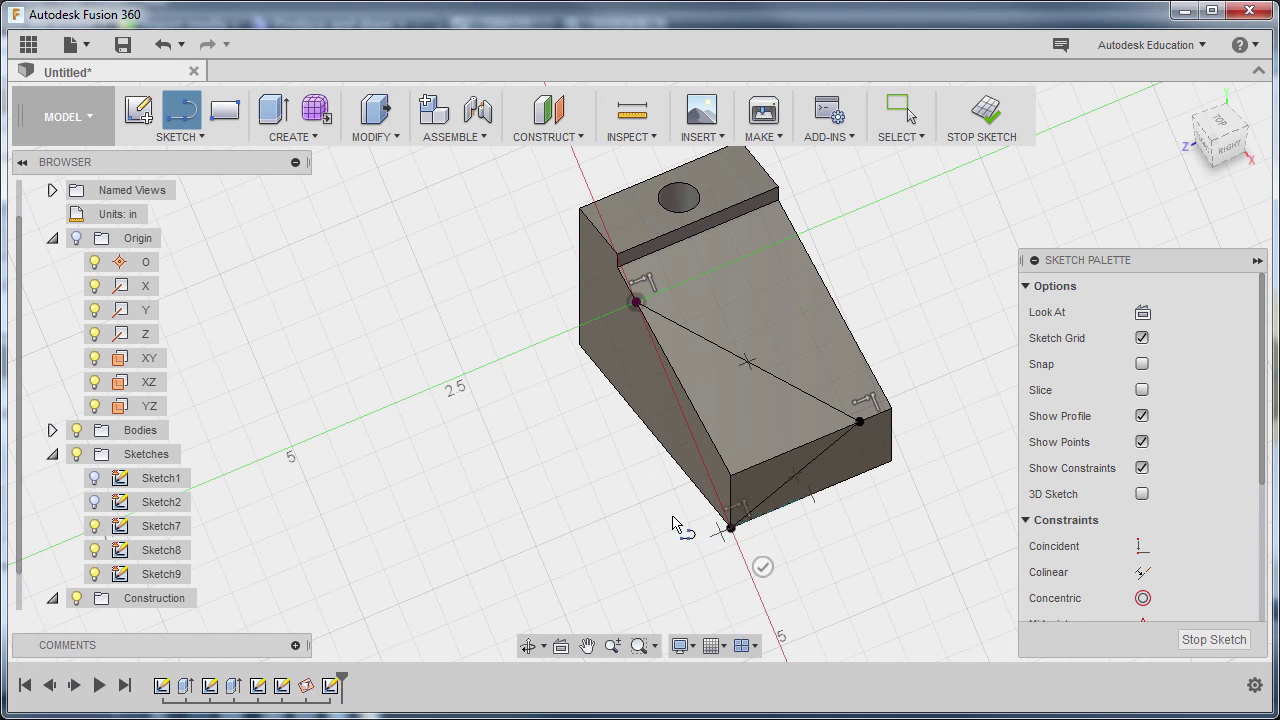
pyautogui.click(640, 311)
pyautogui.keyDown('shift'); pyautogui.moveTo(640, 311); pyautogui.dragTo(711, 360, button='middle'); pyautogui.keyUp('shift')
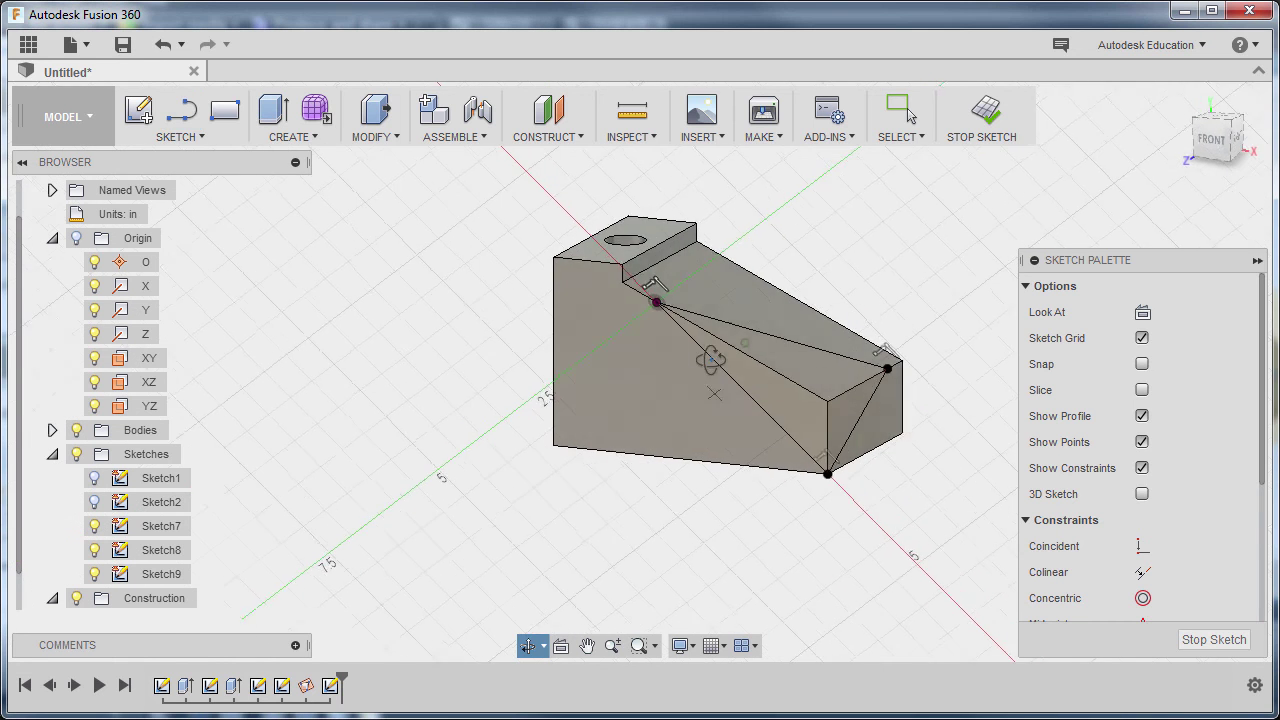
pyautogui.scroll(5, 711, 360)
pyautogui.press('Return')
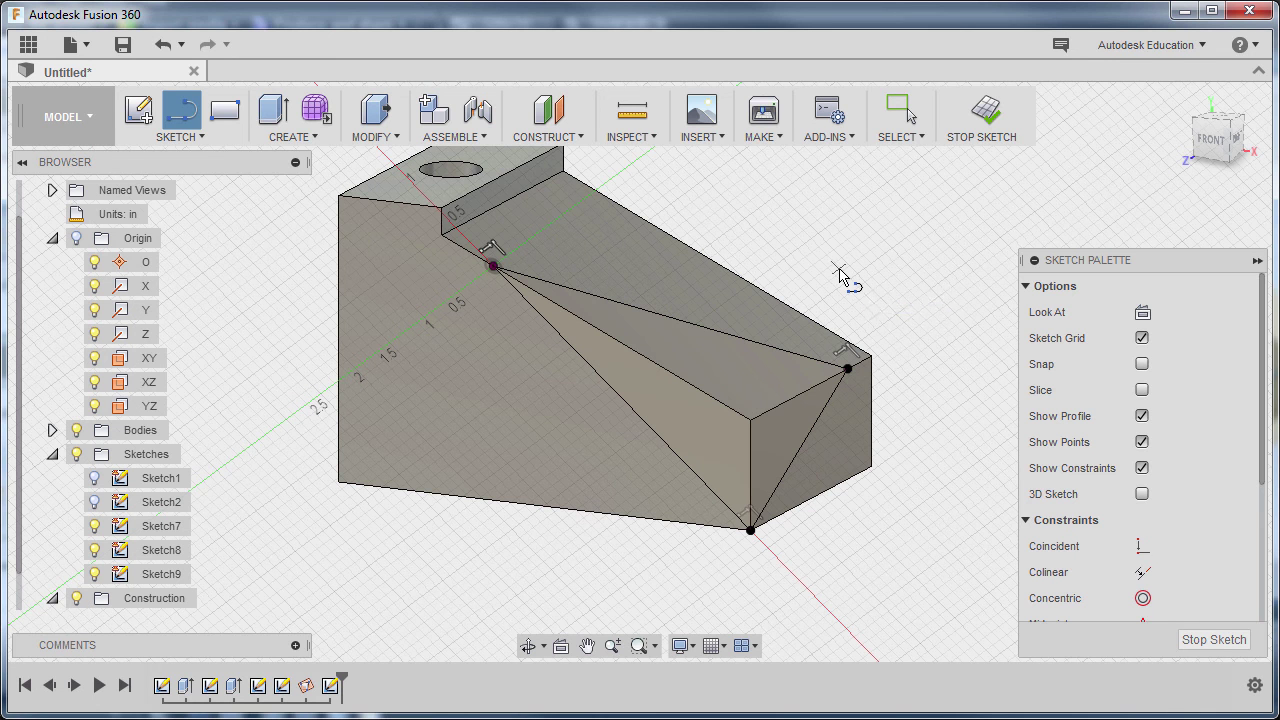
# Start an Extrude and select the triangular profile, hiding Body1 for the selection and showing it again
pyautogui.press('e')
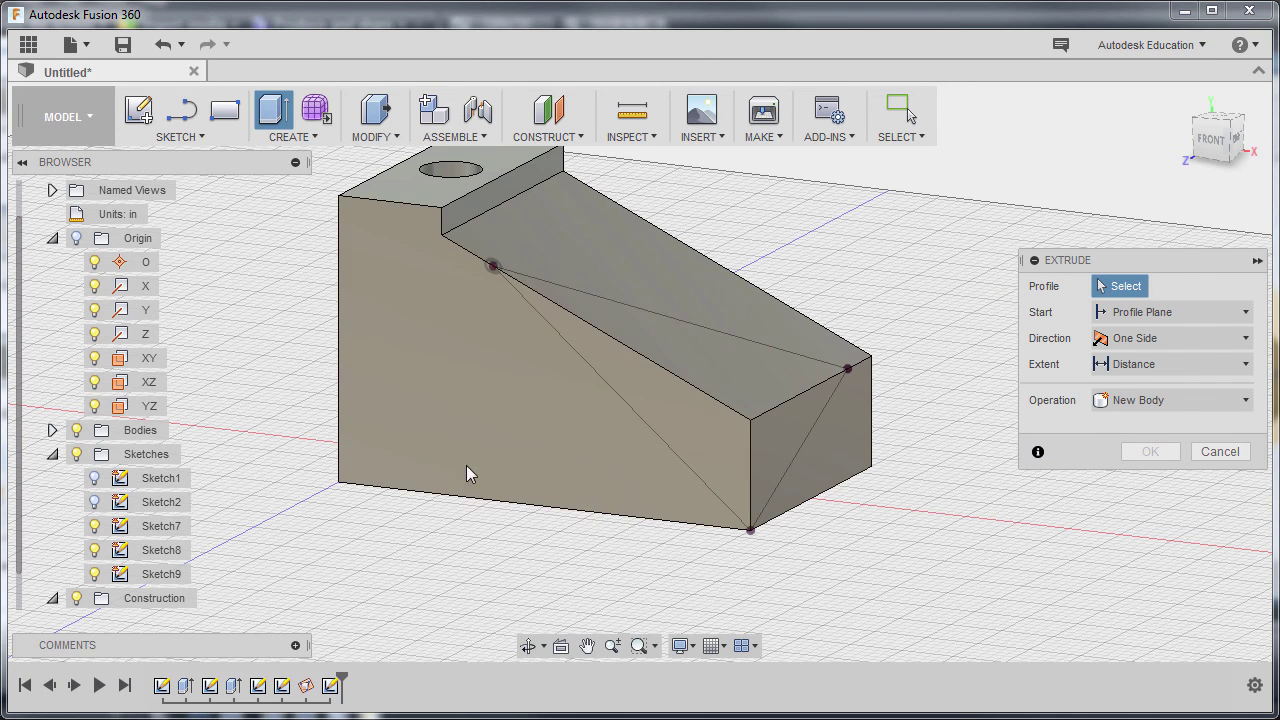
pyautogui.click(52, 430)
pyautogui.click(94, 454)
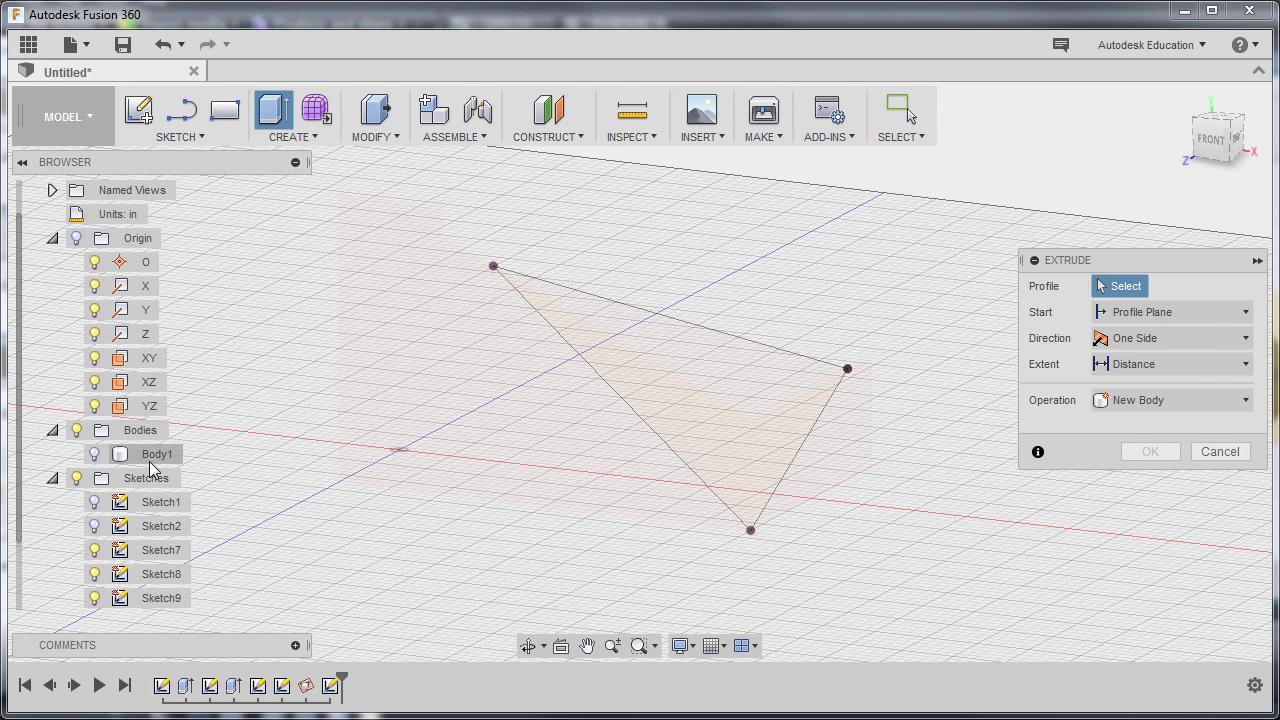
pyautogui.click(728, 368)
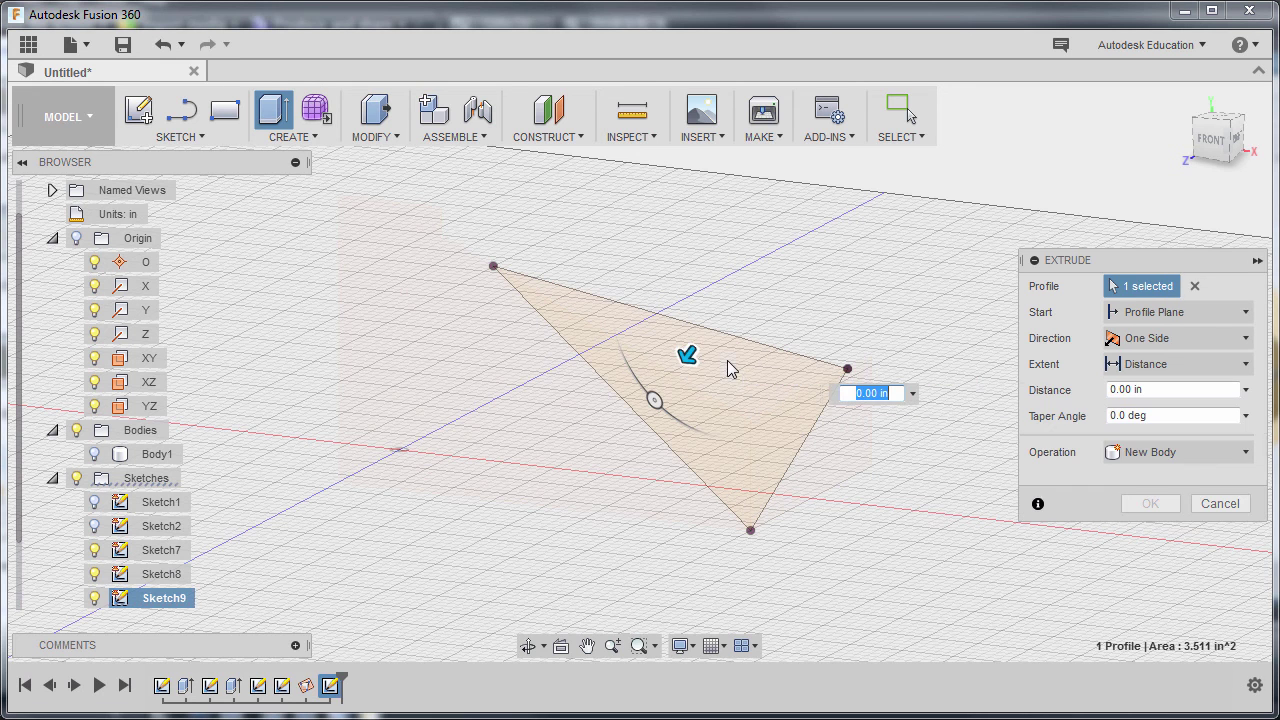
pyautogui.click(95, 455)
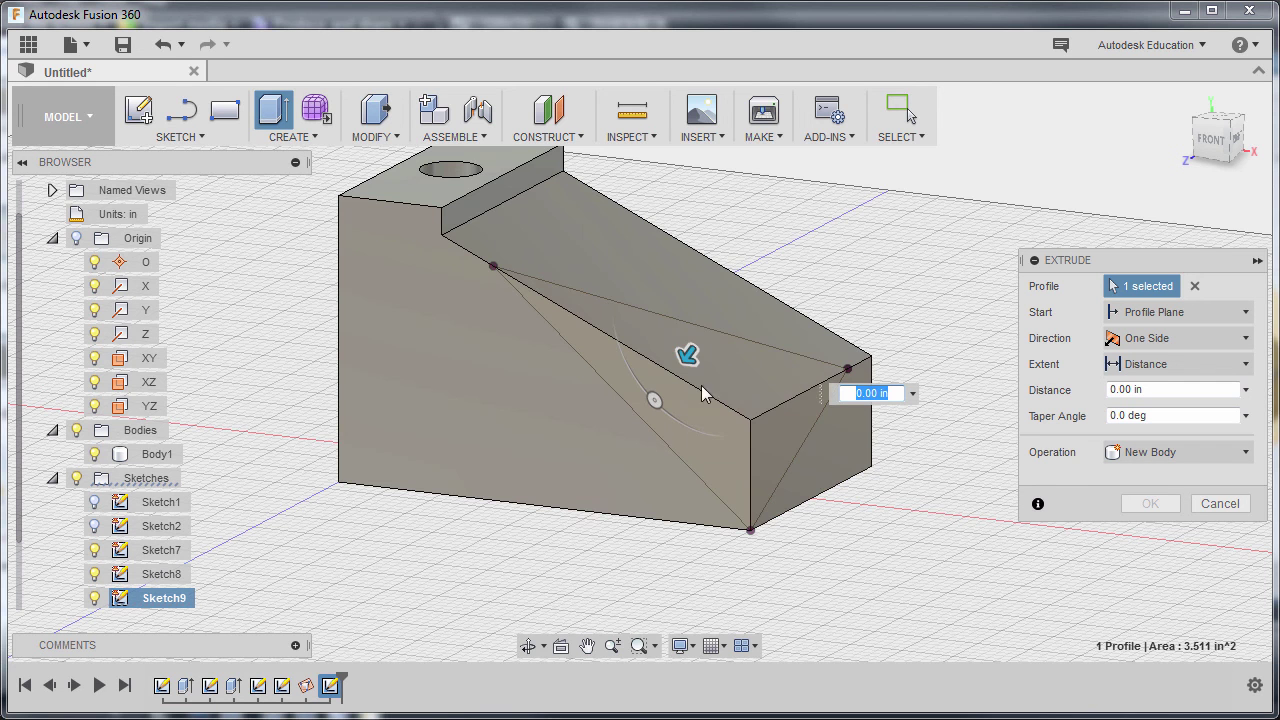
# Extrude the triangle as a cut with its extent set to All, removing the block's front corner above the plane
pyautogui.moveTo(686, 355); pyautogui.dragTo(807, 307)
pyautogui.scroll(-2, 807, 307)
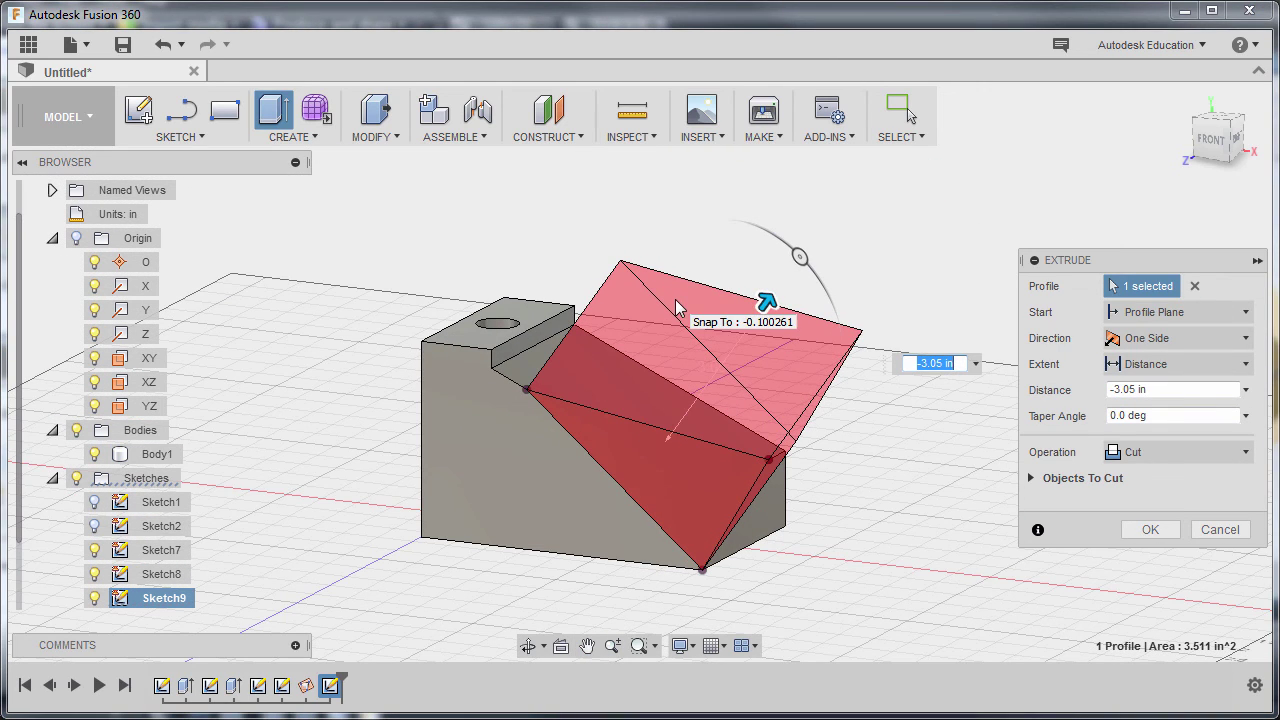
pyautogui.click(1174, 363)
pyautogui.click(1166, 436)
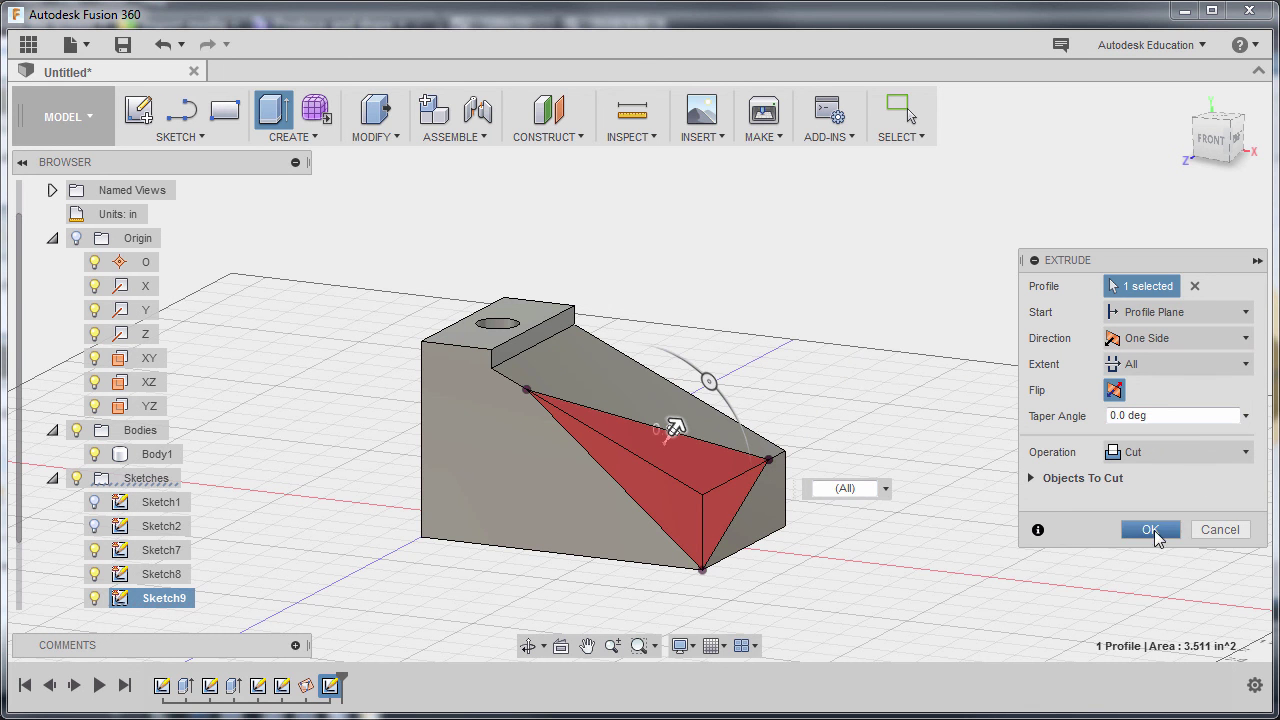
pyautogui.click(1151, 530)
# Hide all sketches in the design and show the finished part in the home view
pyautogui.keyDown('shift'); pyautogui.moveTo(812, 329); pyautogui.dragTo(822, 400, button='middle'); pyautogui.keyUp('shift')
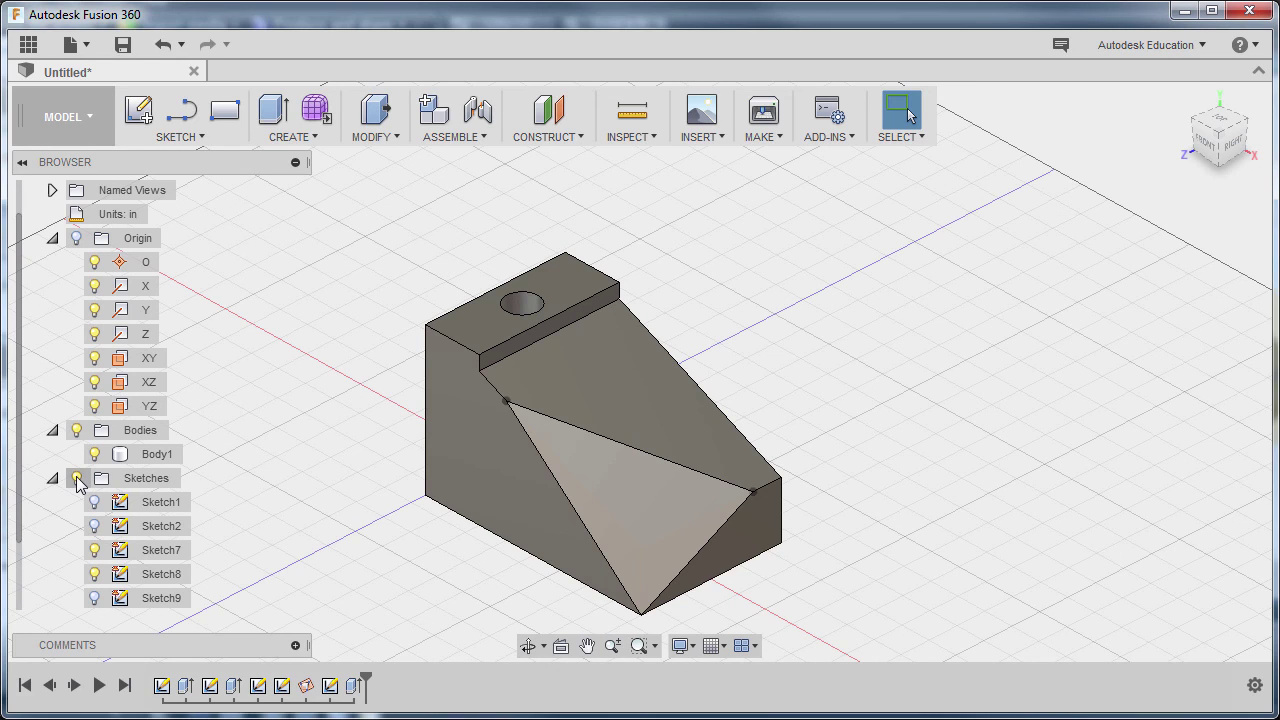
pyautogui.click(78, 480)
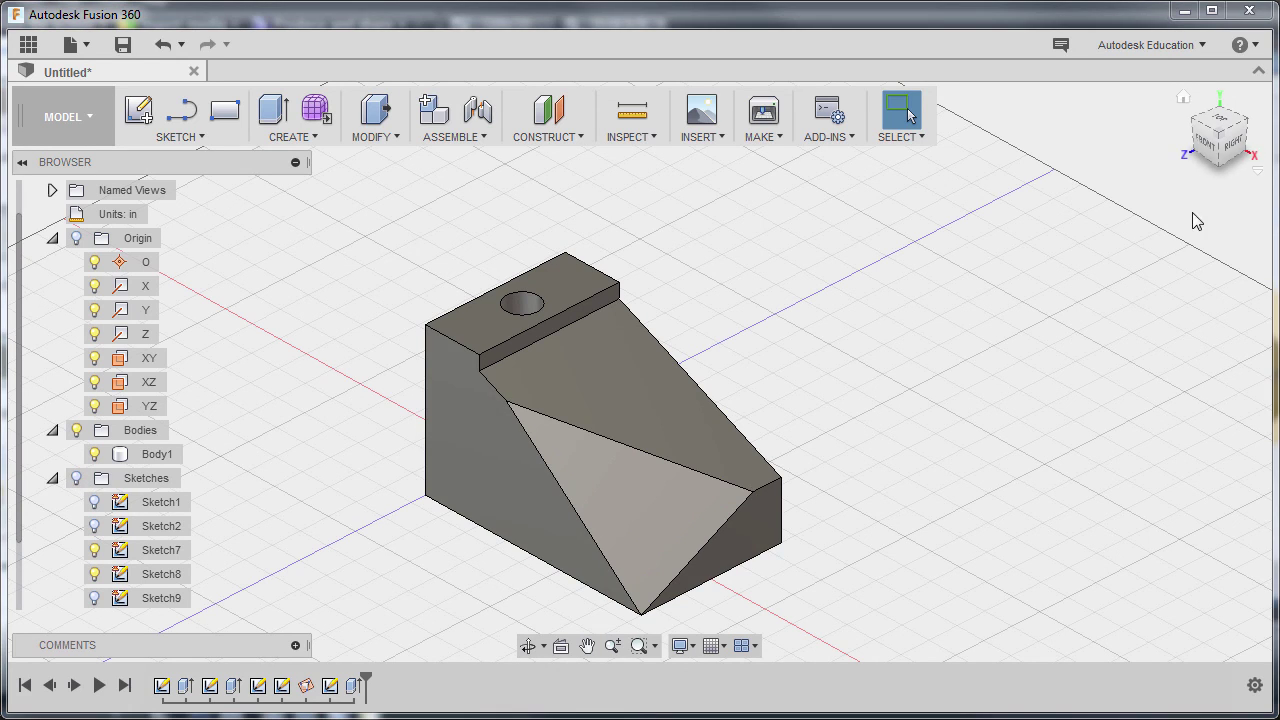
pyautogui.click(1183, 101)
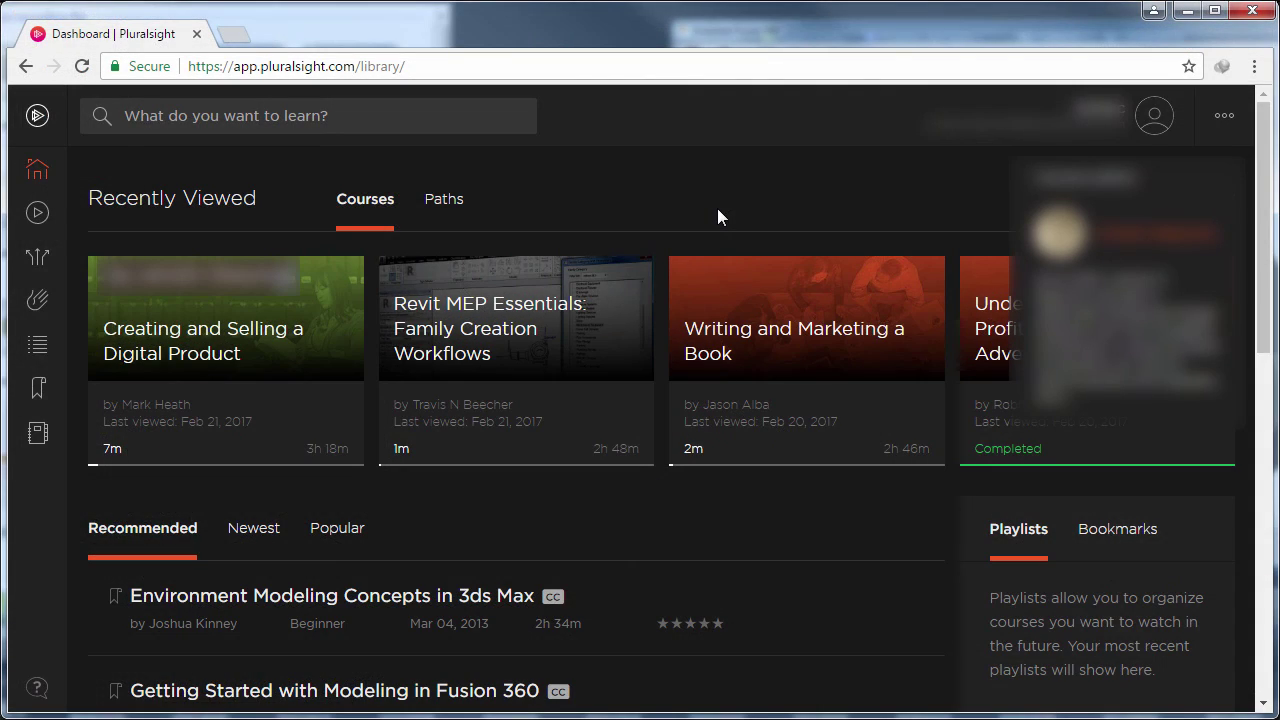
# On the Pluralsight site, search for "fusion 360 essentials", open the Fusion 360 Essentials course and browse its table of contents
pyautogui.click(414, 116)
pyautogui.write('fusion 360')
pyautogui.scroll(-3, 471, 414)
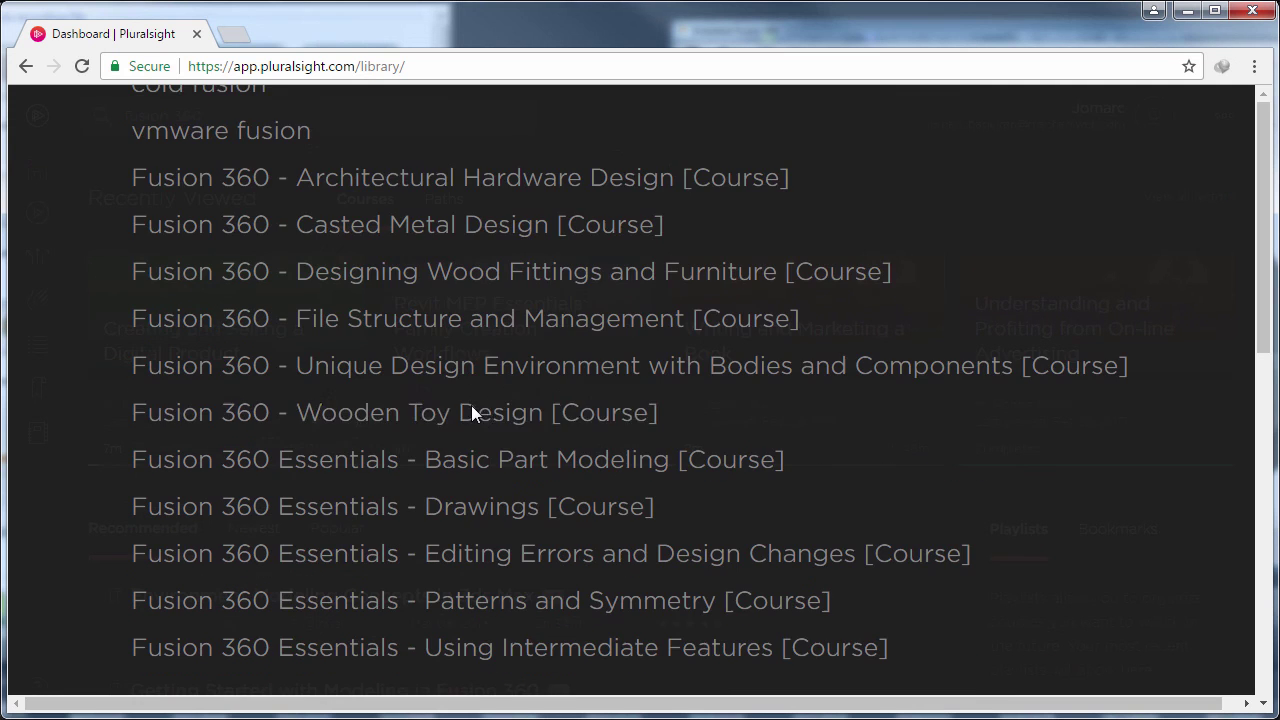
pyautogui.scroll(3, 473, 414)
pyautogui.write('essetn')
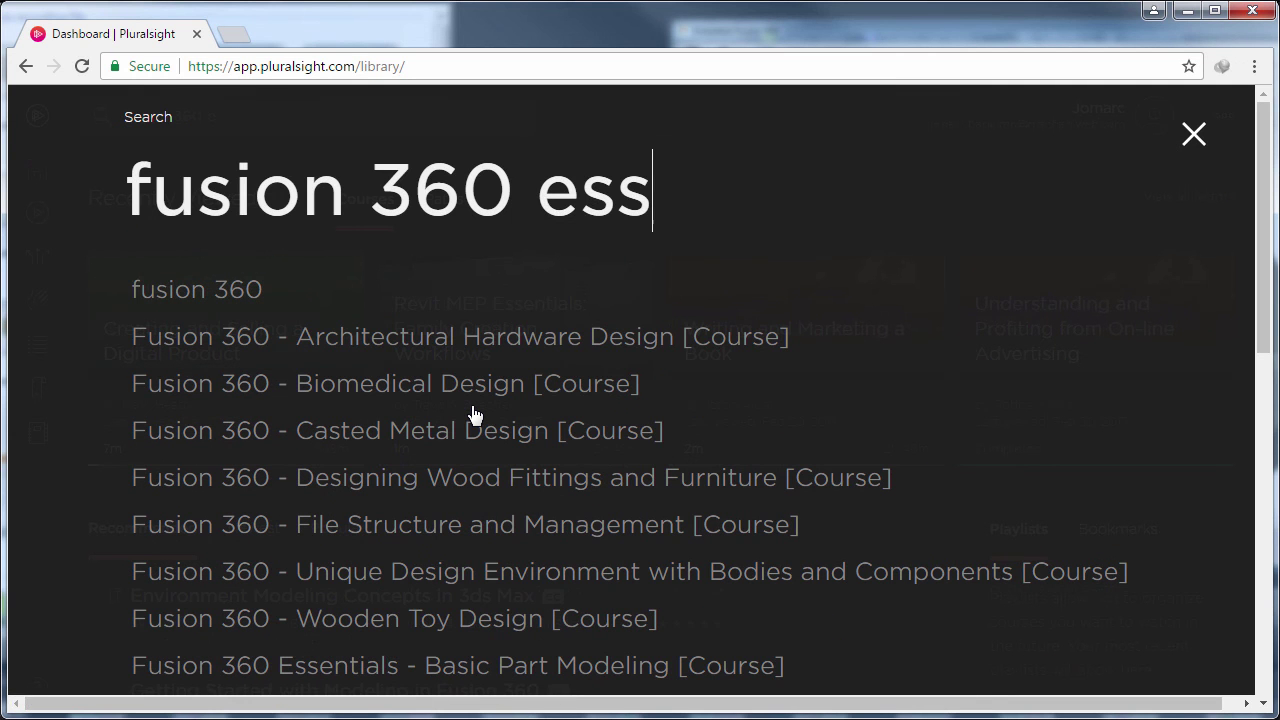
pyautogui.press('BackSpace')
pyautogui.press('BackSpace')
pyautogui.write('ntials')
pyautogui.click(452, 311)
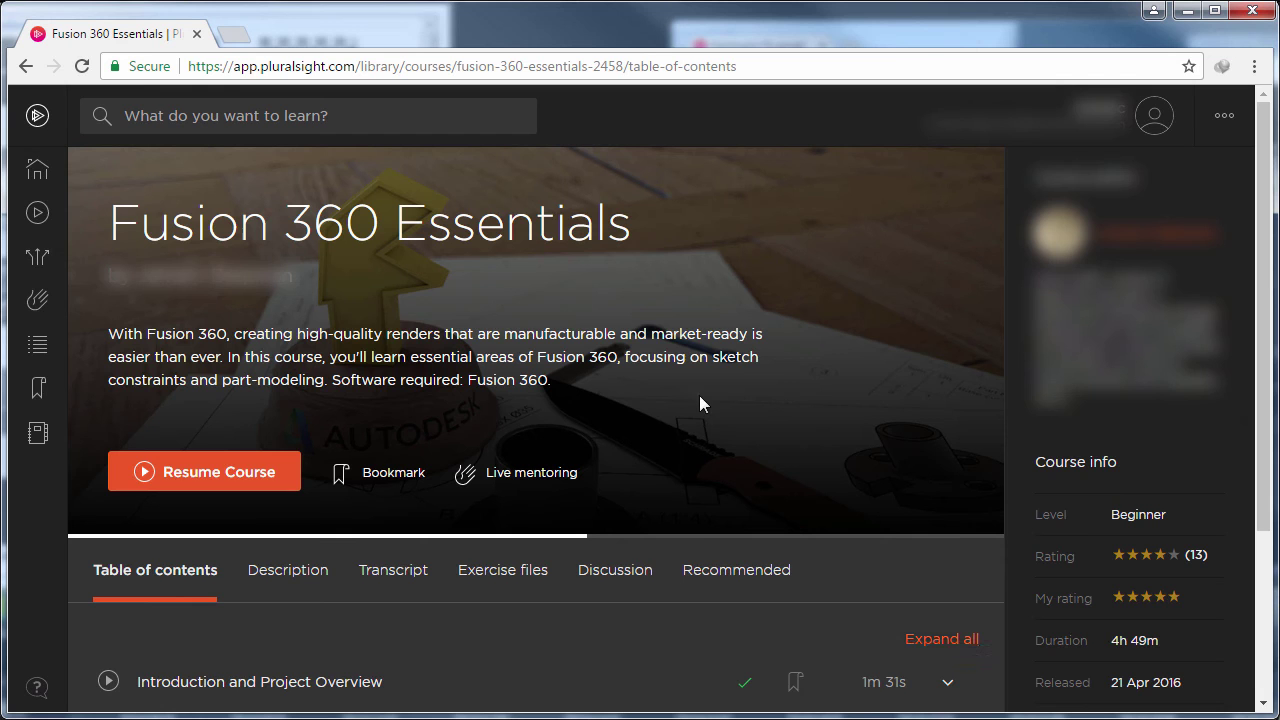
pyautogui.scroll(-10, 329, 466)
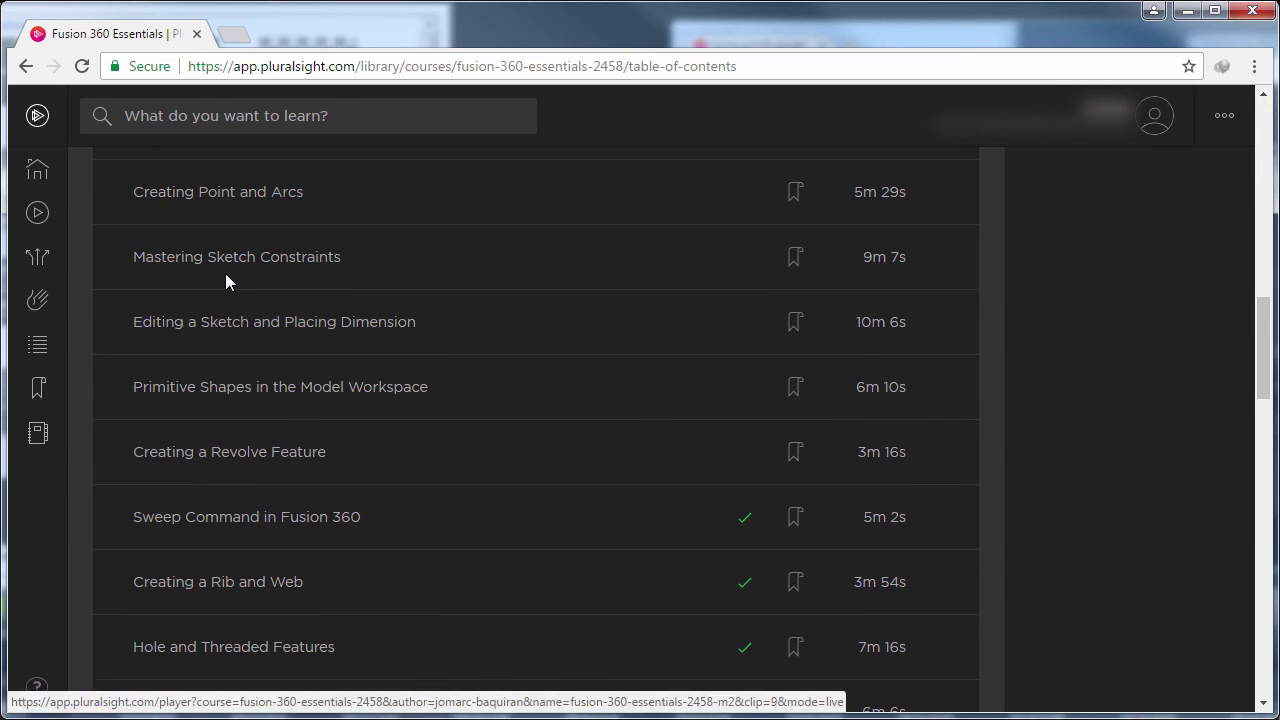